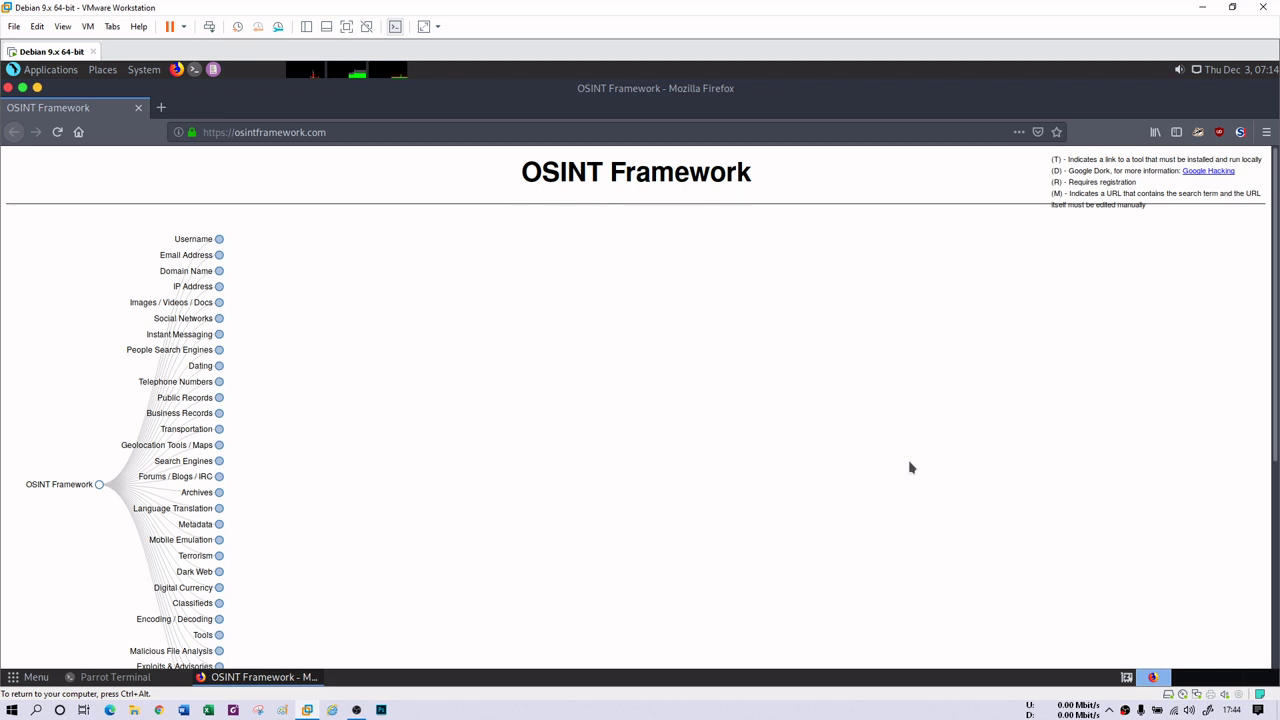
Expand the Username category and its Username Search Engines branch in the OSINT Framework tree.
click(356, 135)
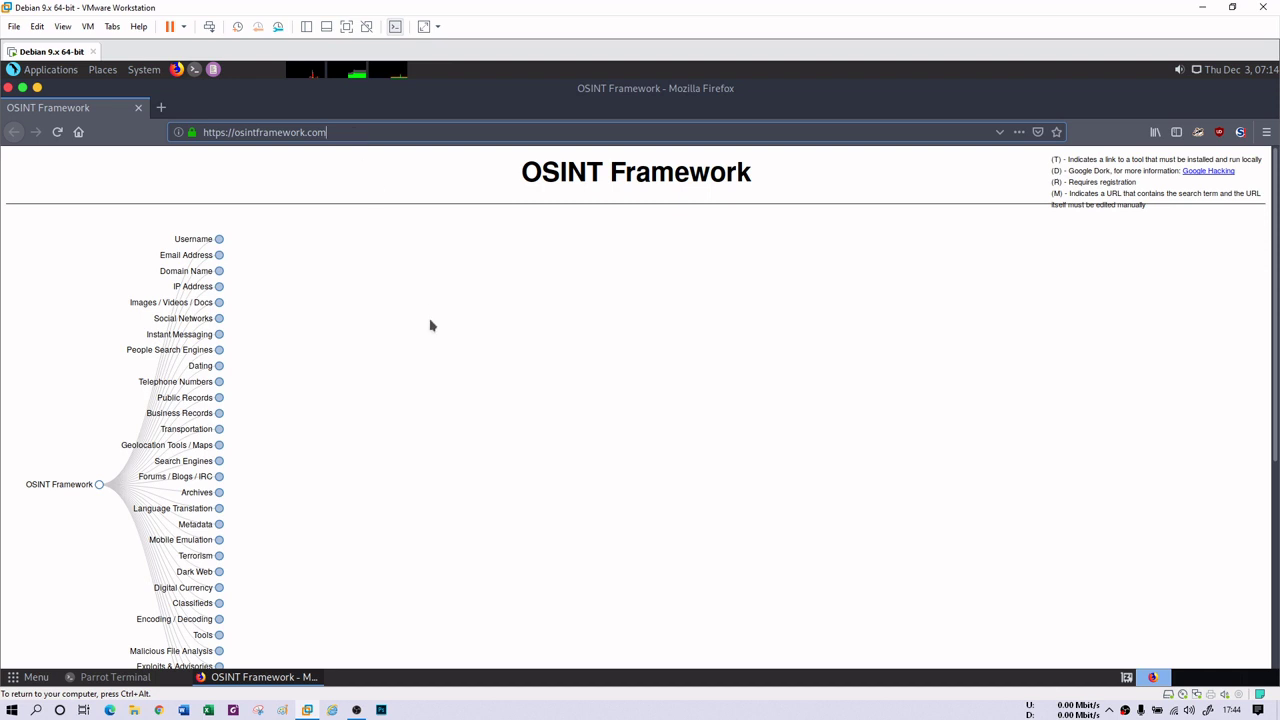
scroll(430, 324, down, 2)
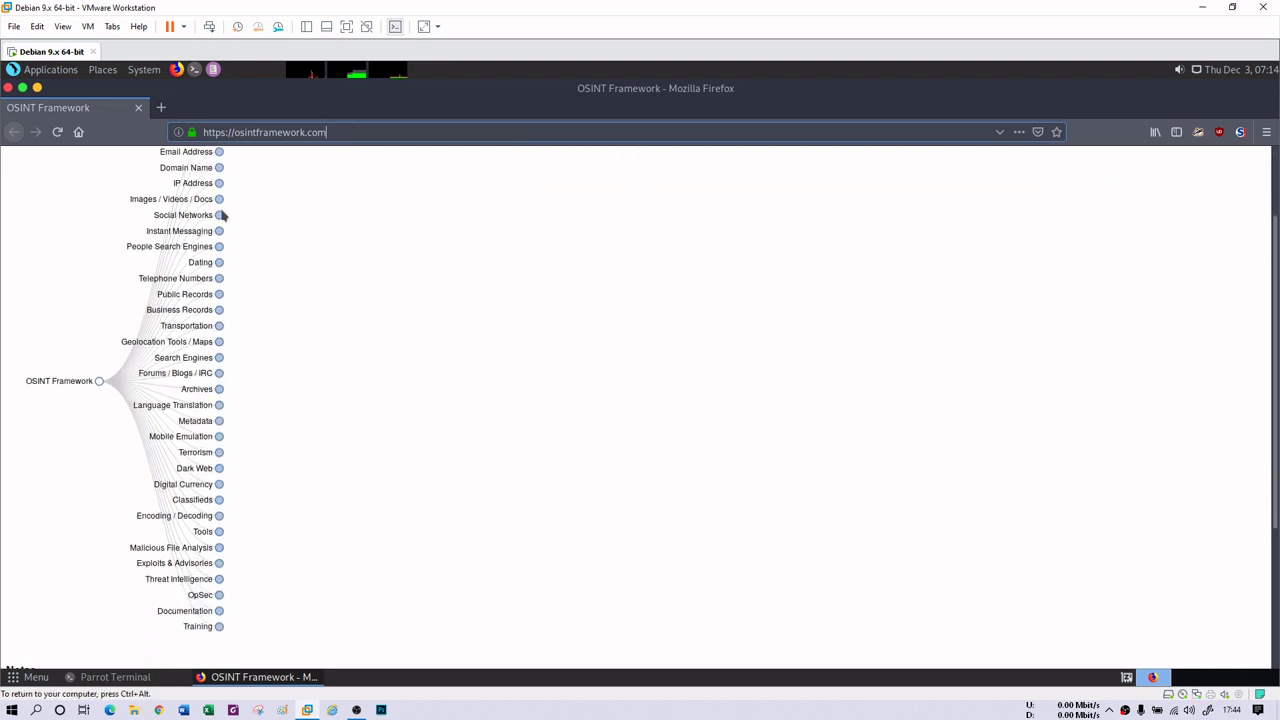
scroll(222, 215, up, 1)
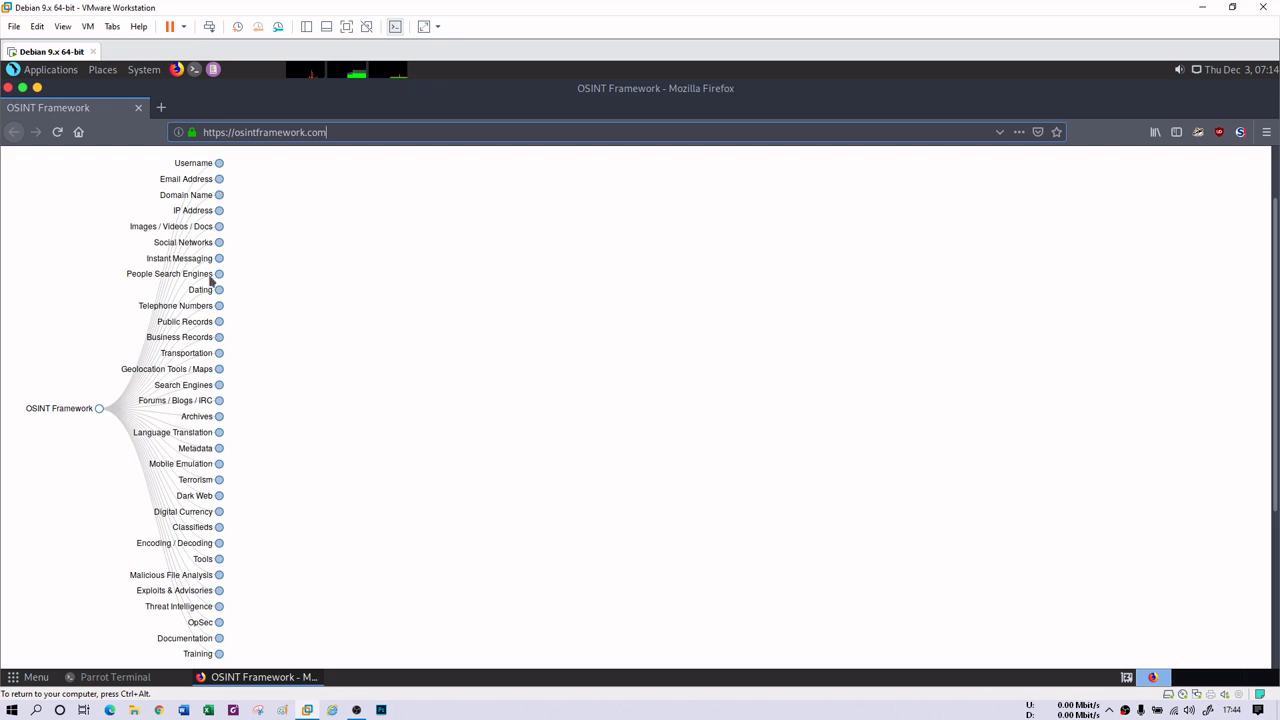
click(219, 165)
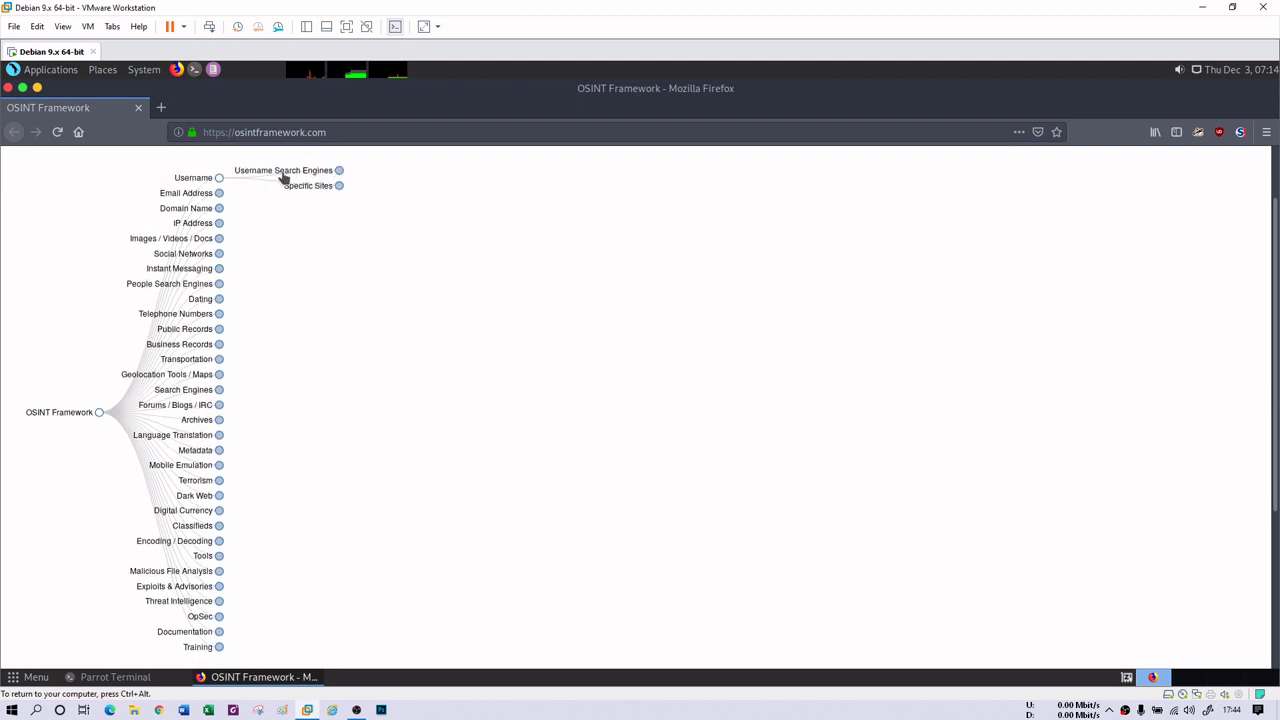
click(339, 171)
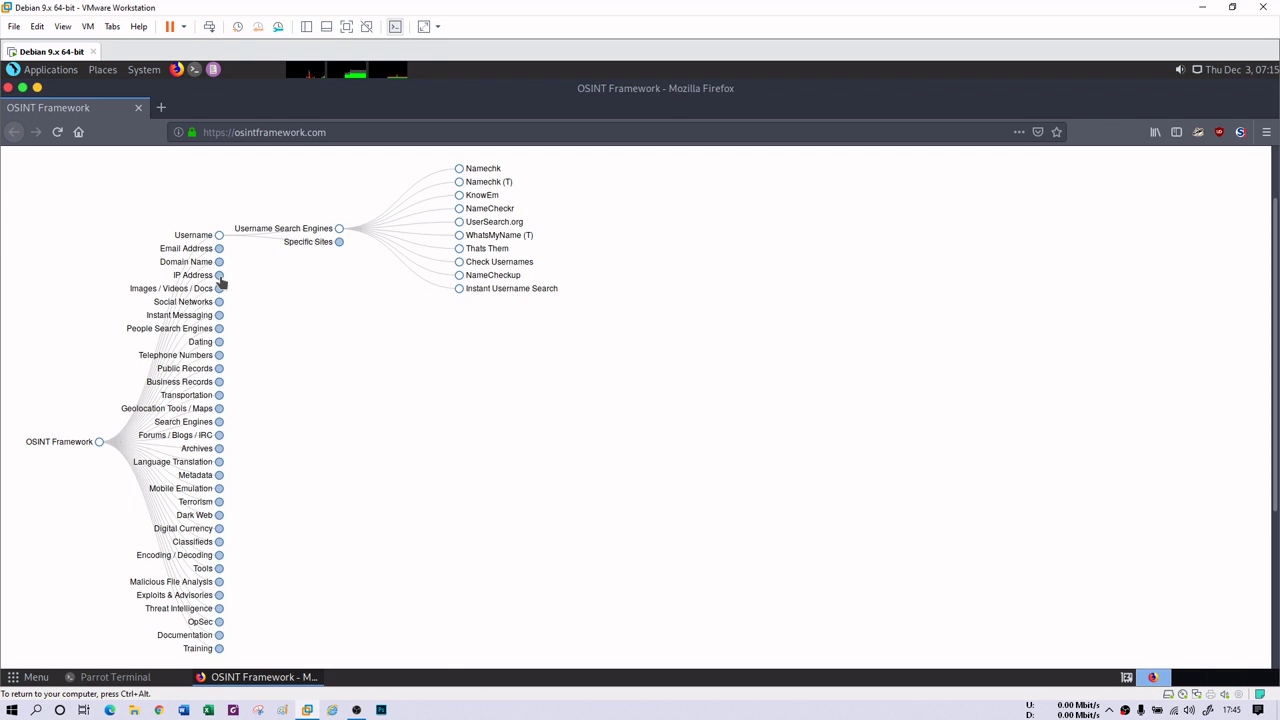
Expand the IP Address and Email Address categories, including the Email Search branch.
click(220, 277)
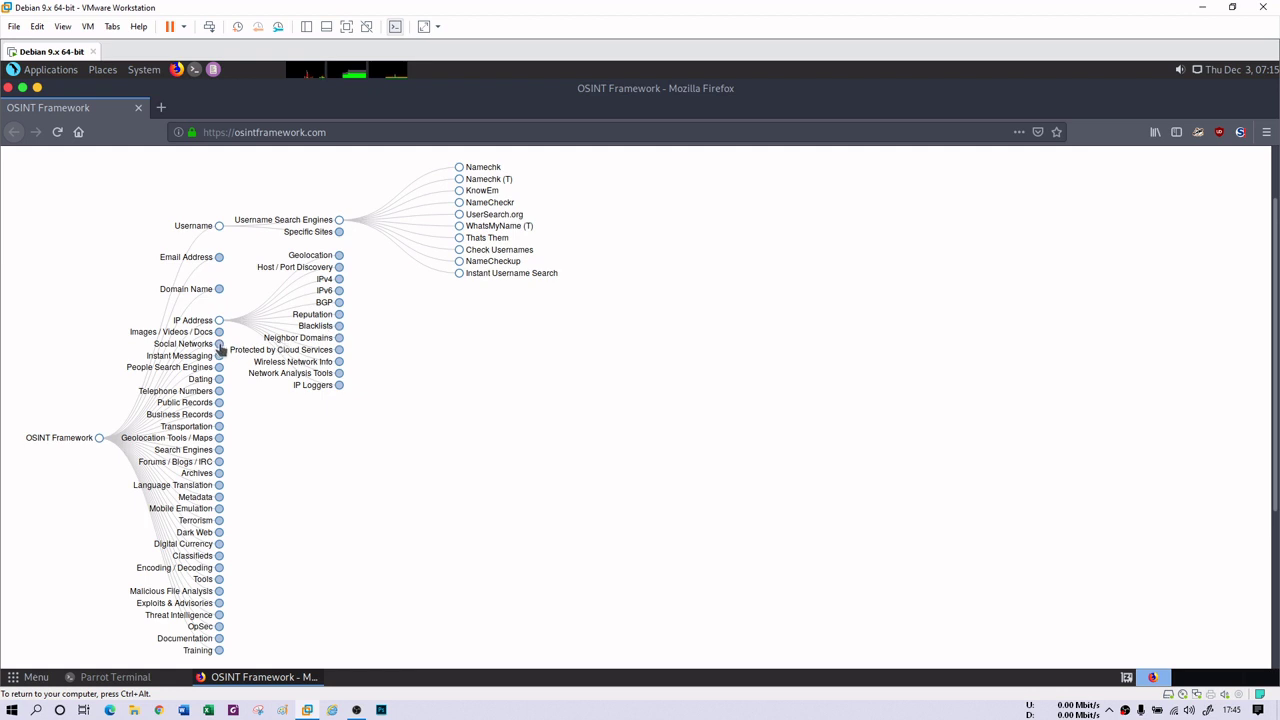
click(220, 258)
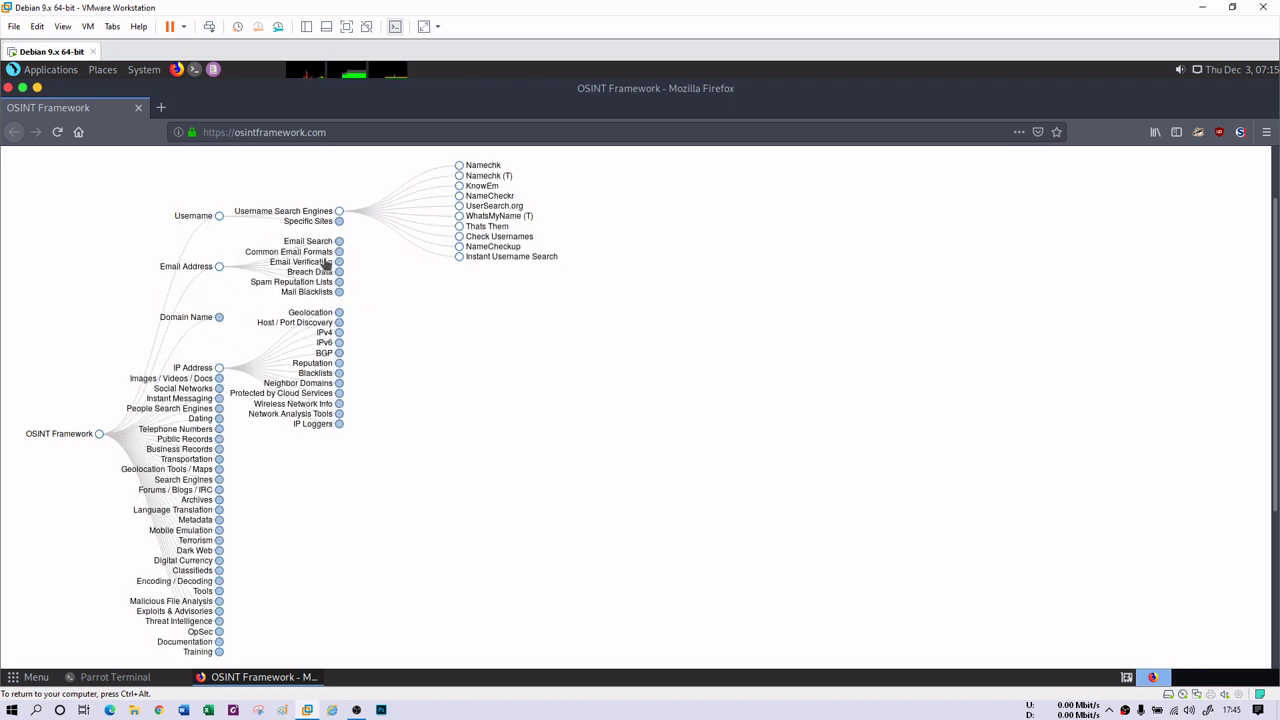
click(338, 243)
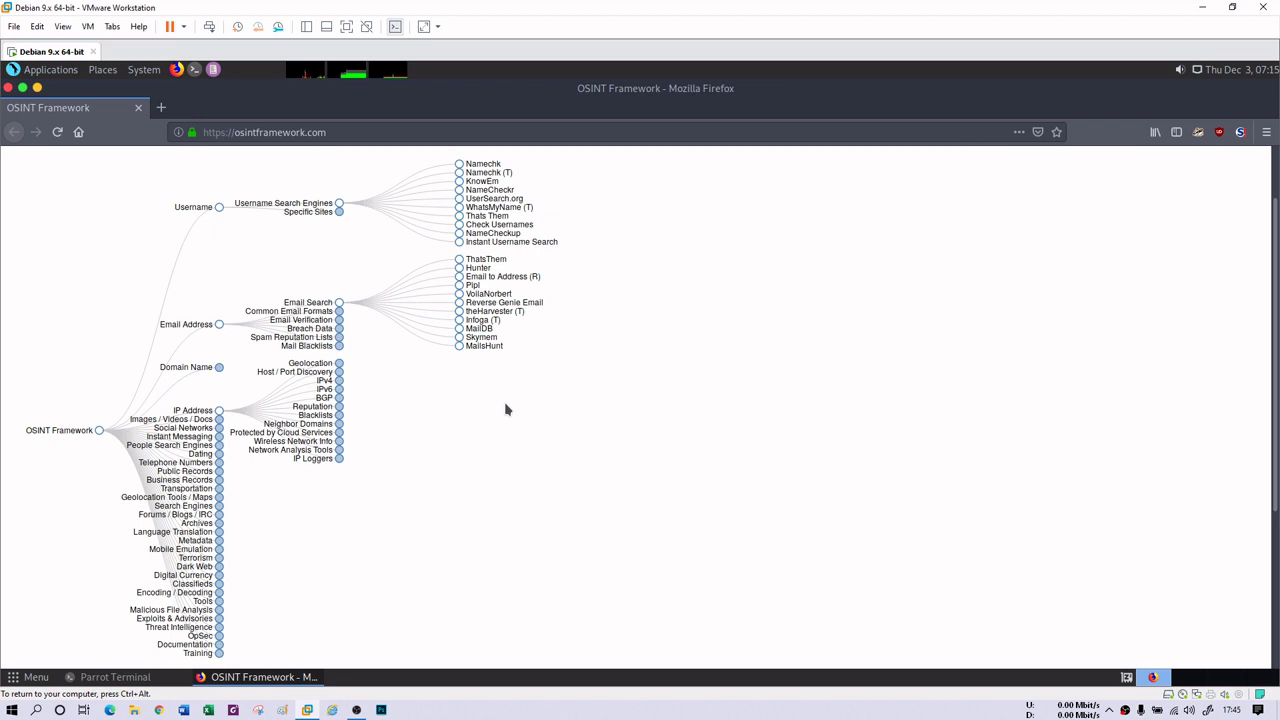
Open the ThatsThem and Hunter links from Email Search in new tabs, placing the Hunter tab after ThatsThem.
right_click(489, 261)
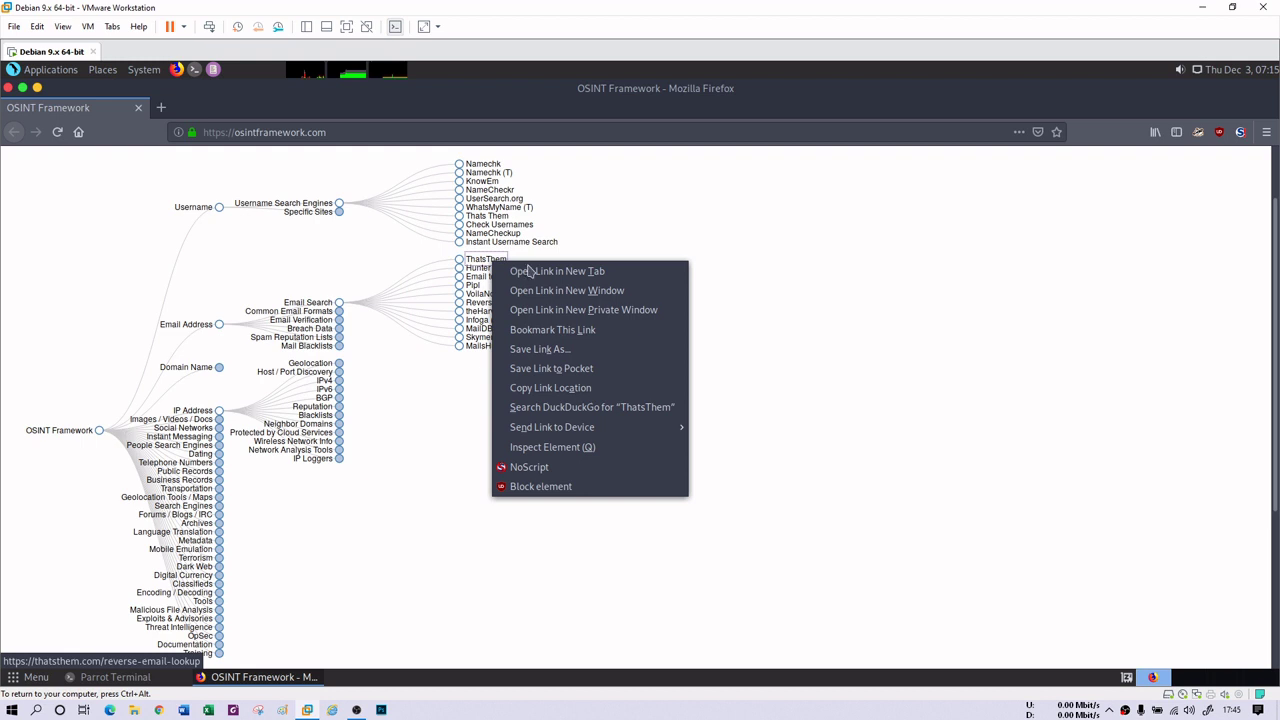
click(529, 271)
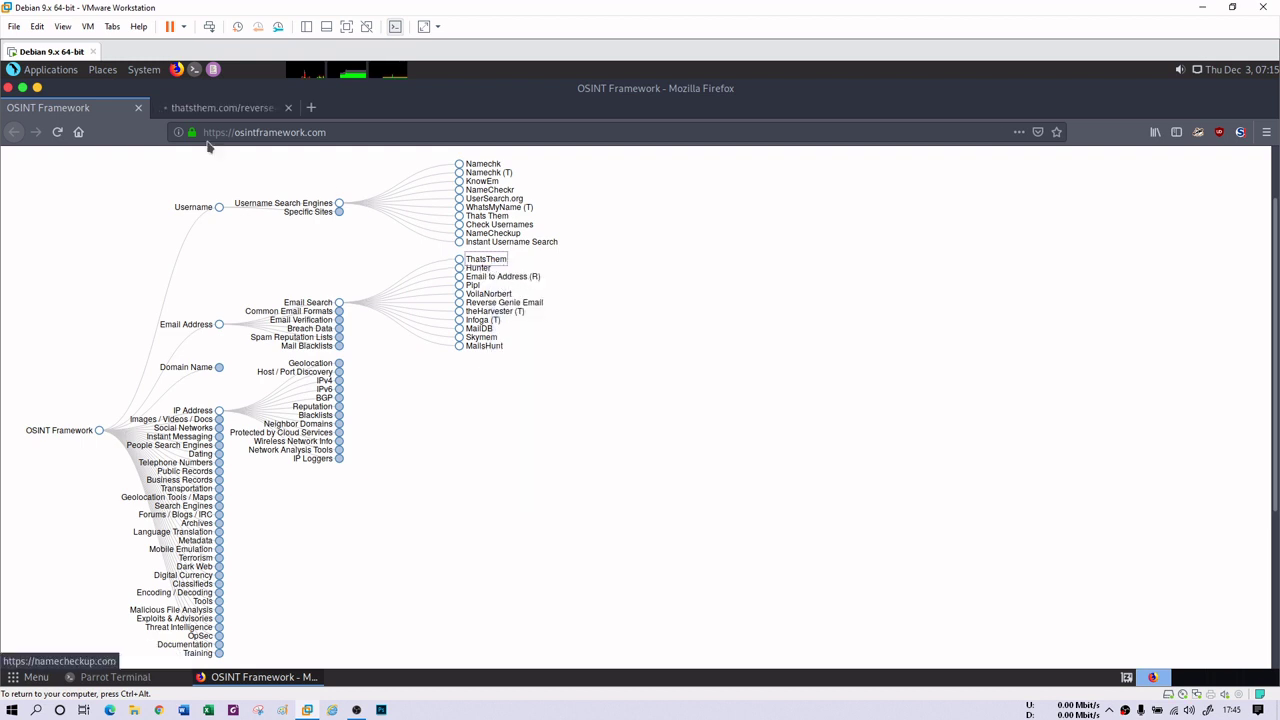
click(205, 108)
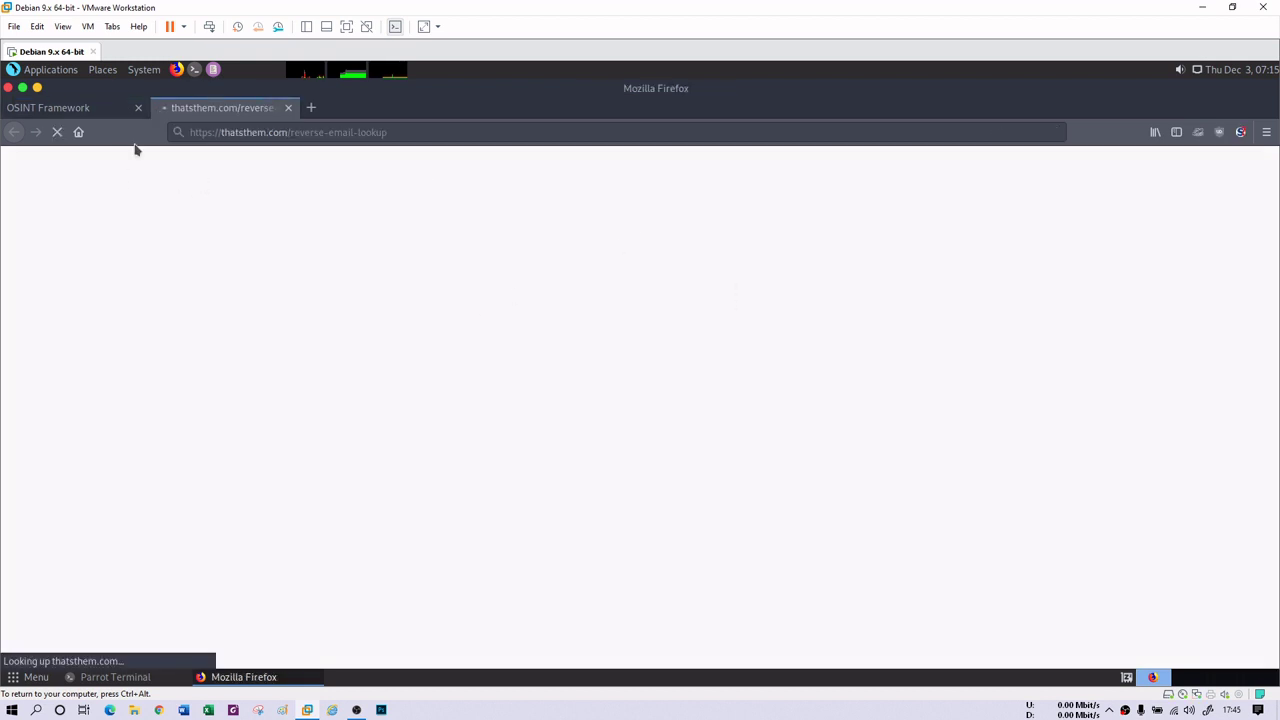
click(100, 110)
right_click(479, 275)
click(496, 282)
click(264, 109)
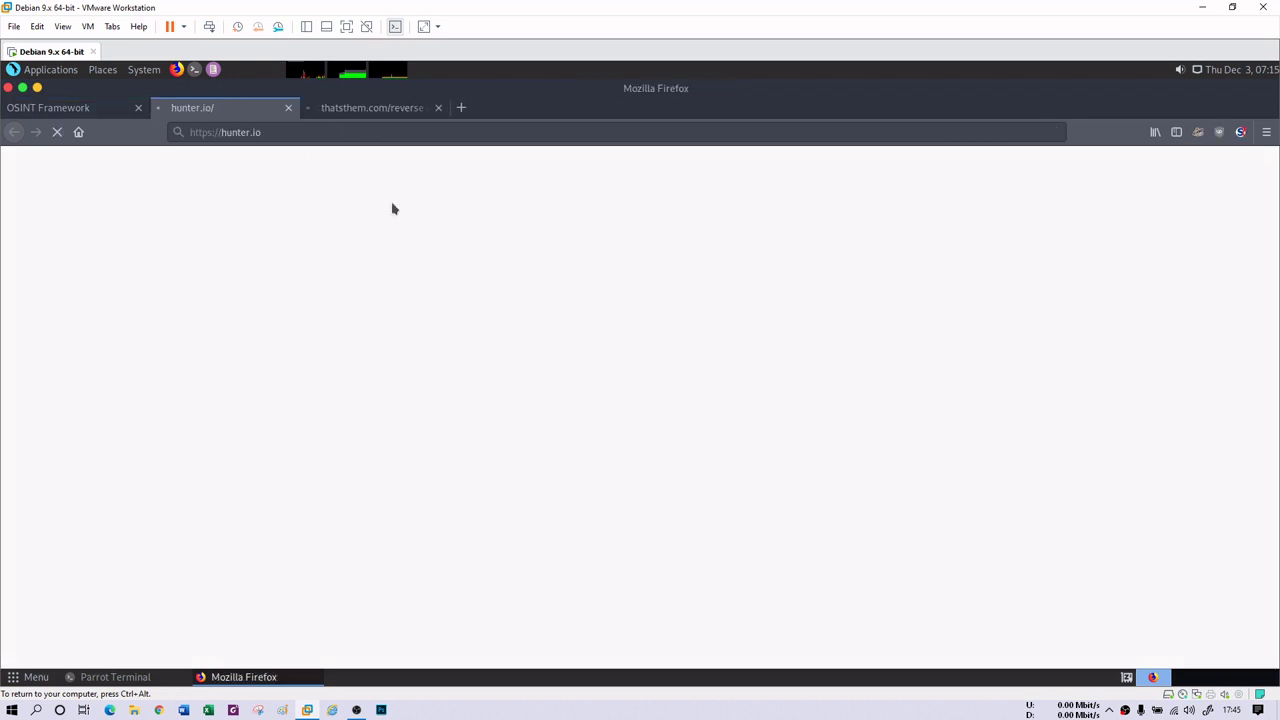
key(ctrl+n)
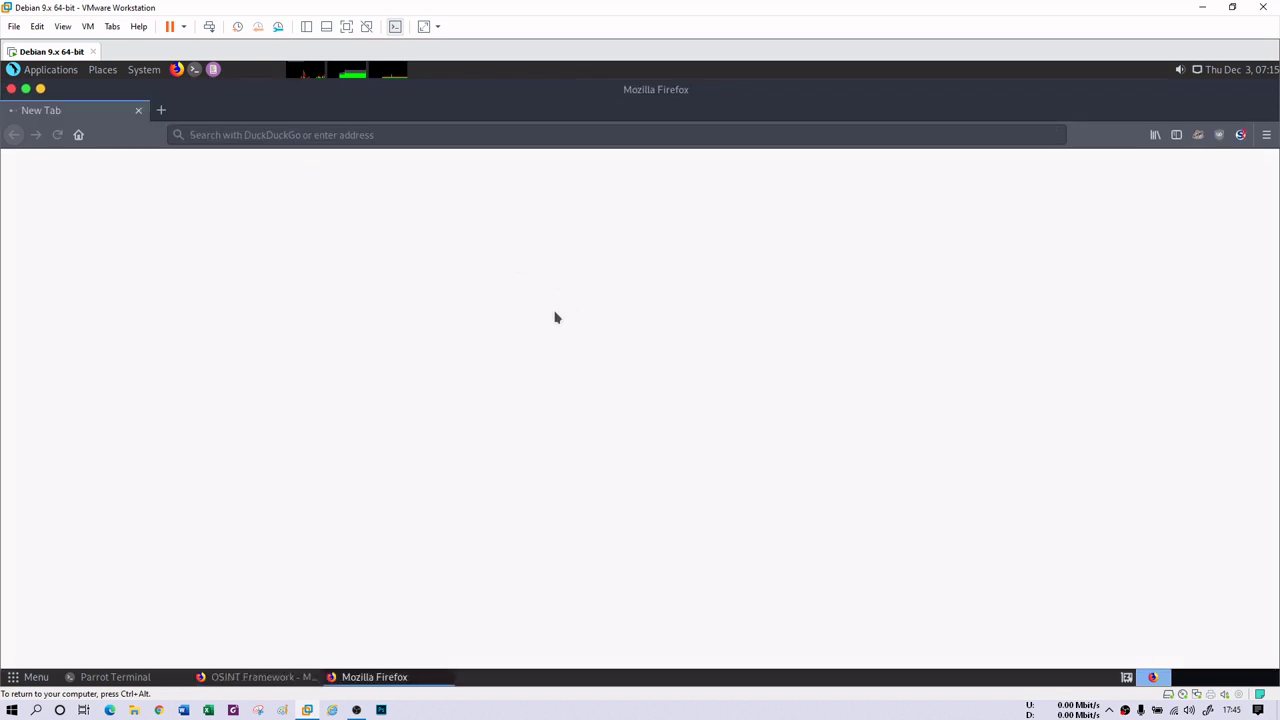
double_click(363, 108)
drag(340, 167, 333, 124)
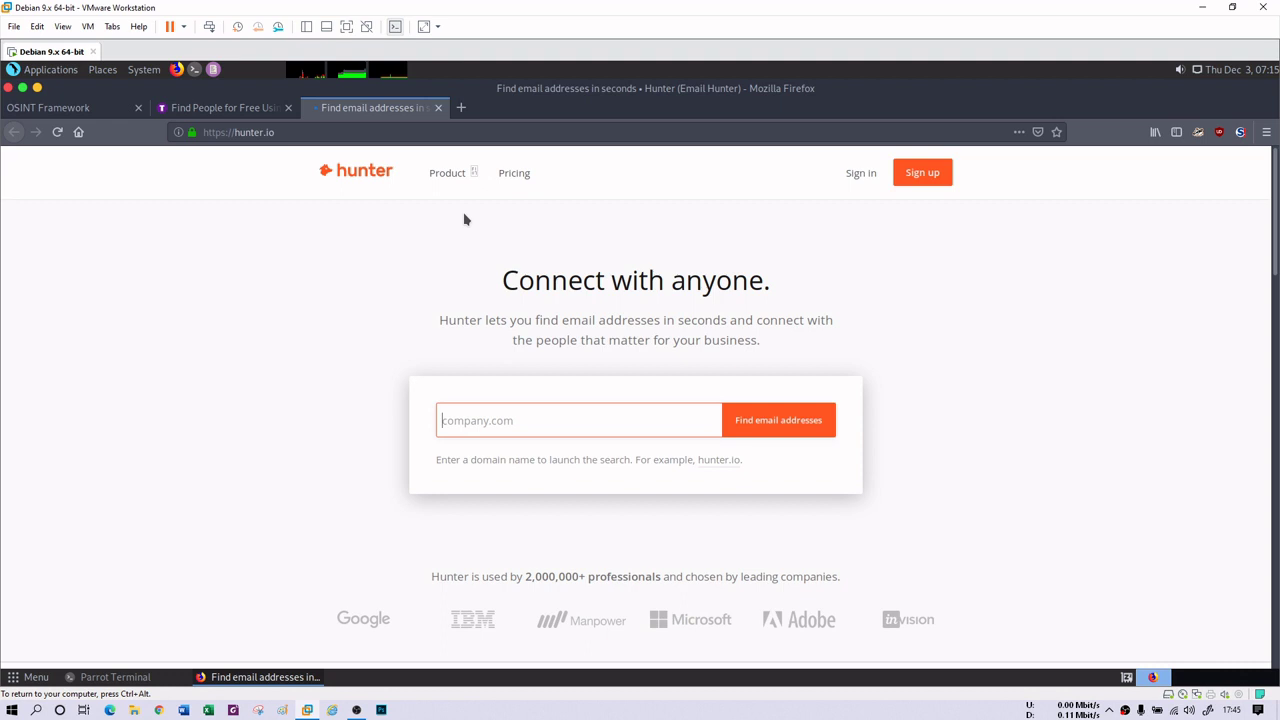
Examine the domain search field on Hunter and the reverse email lookup field on ThatsThem.
click(492, 421)
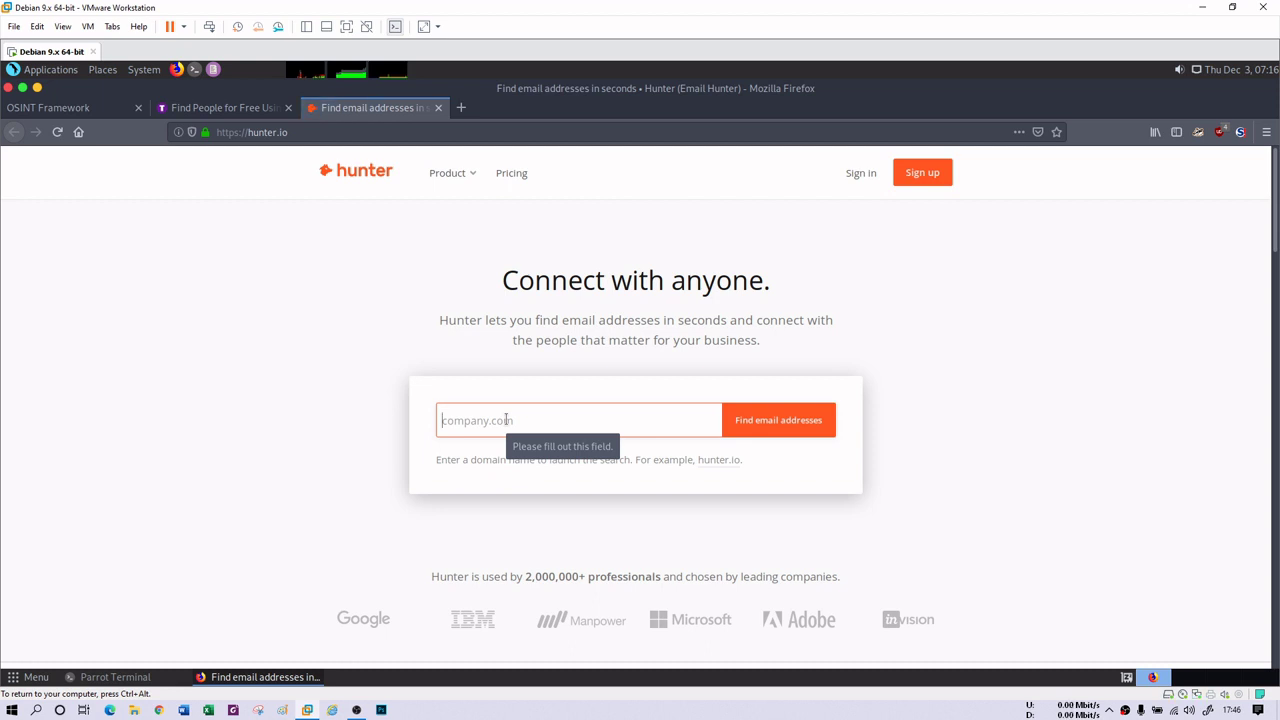
click(249, 108)
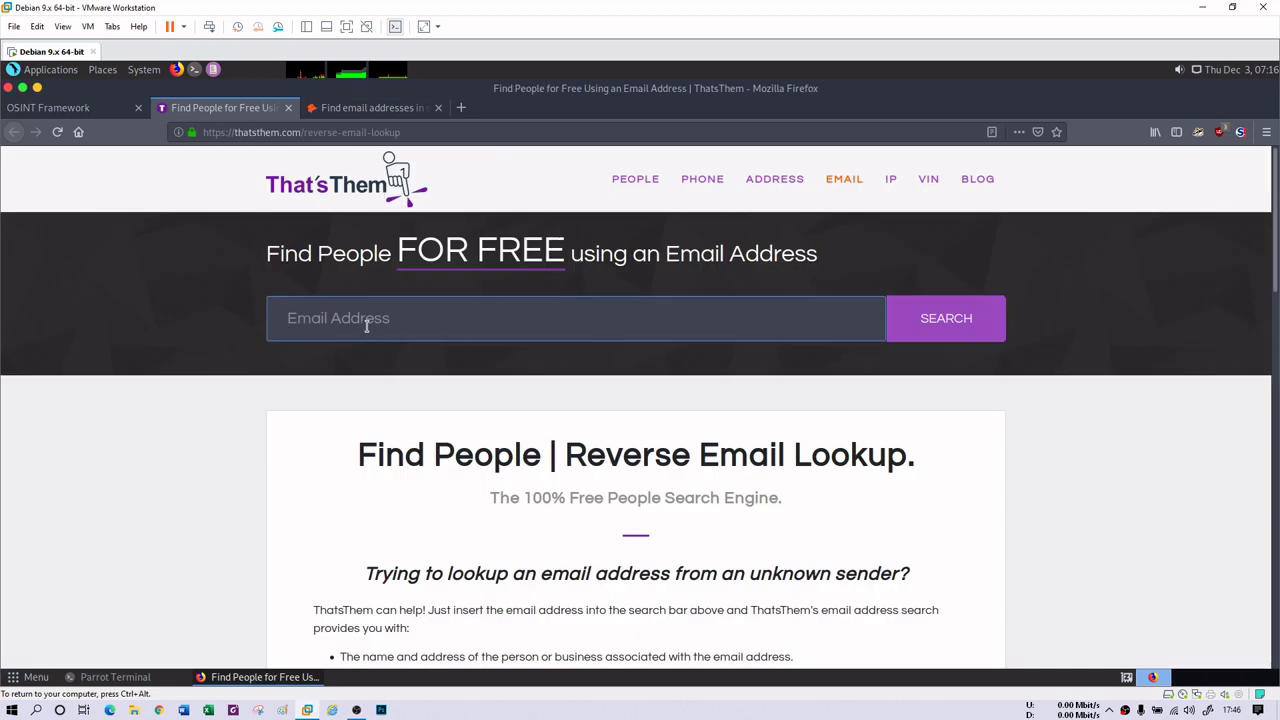
click(403, 318)
click(251, 422)
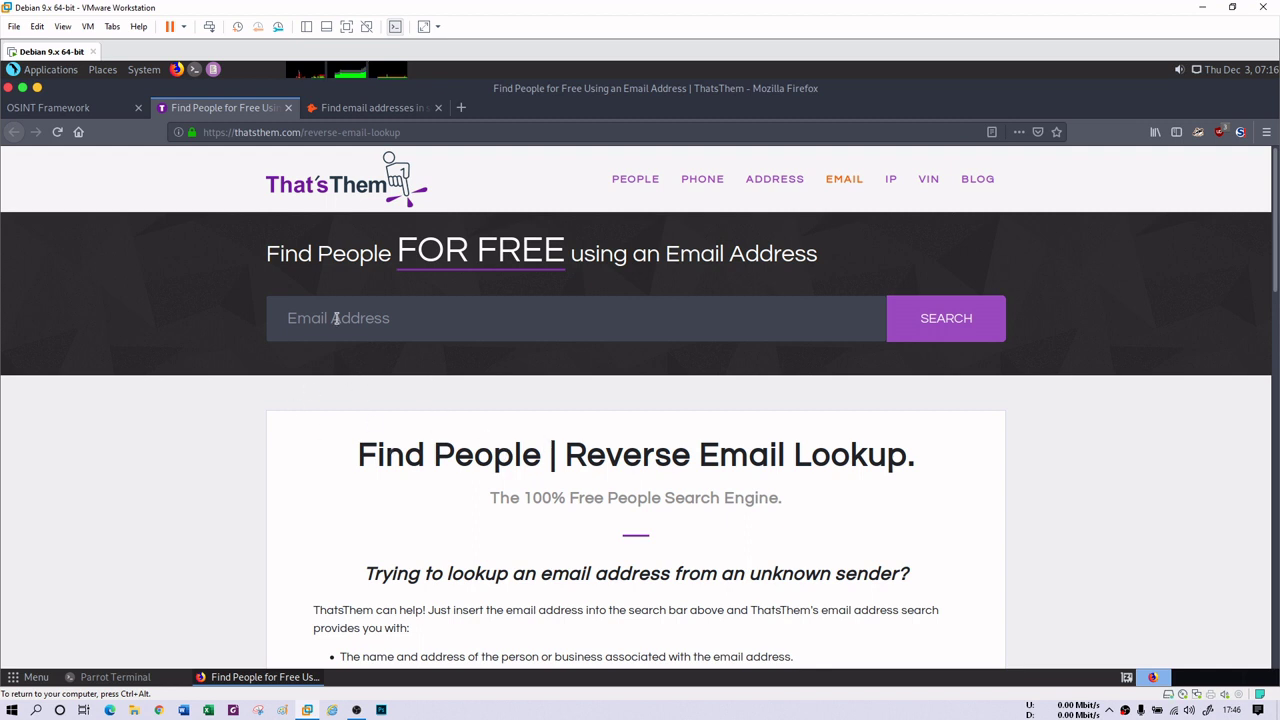
Return to the OSINT Framework tree and expand Malicious File Analysis with its Search and Hosted Automated Analysis branches.
click(80, 109)
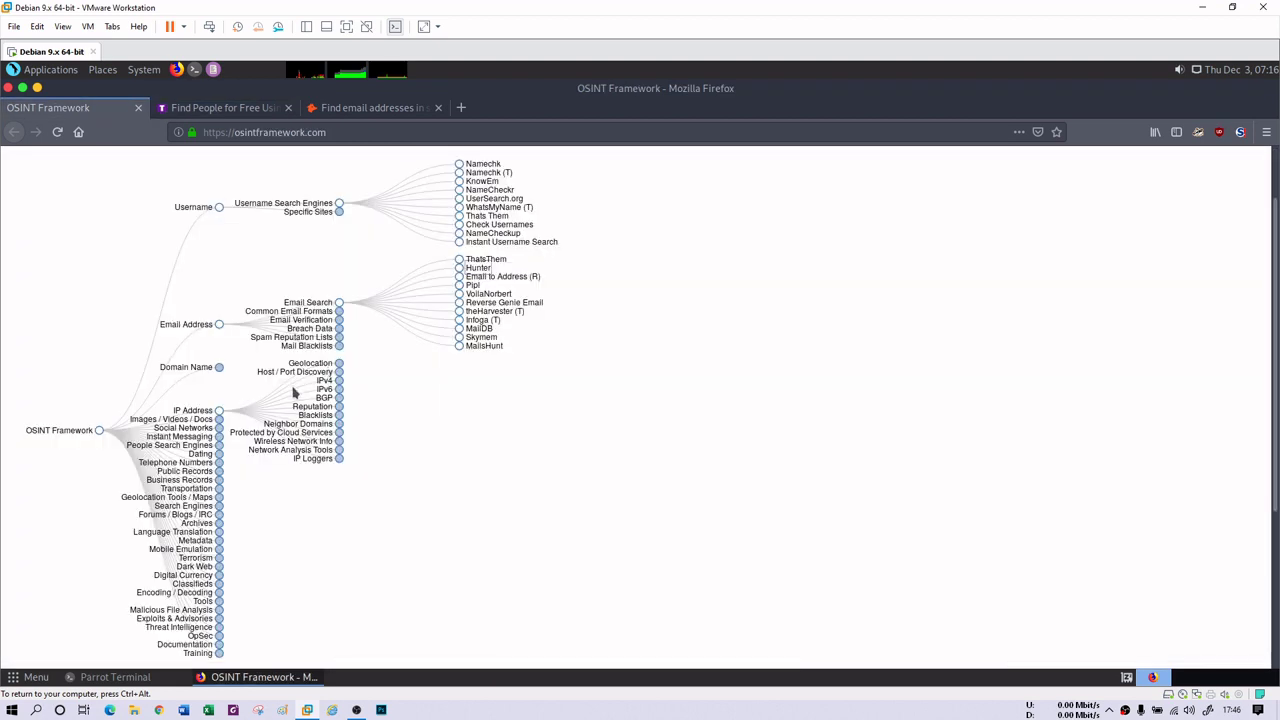
scroll(515, 524, down, 2)
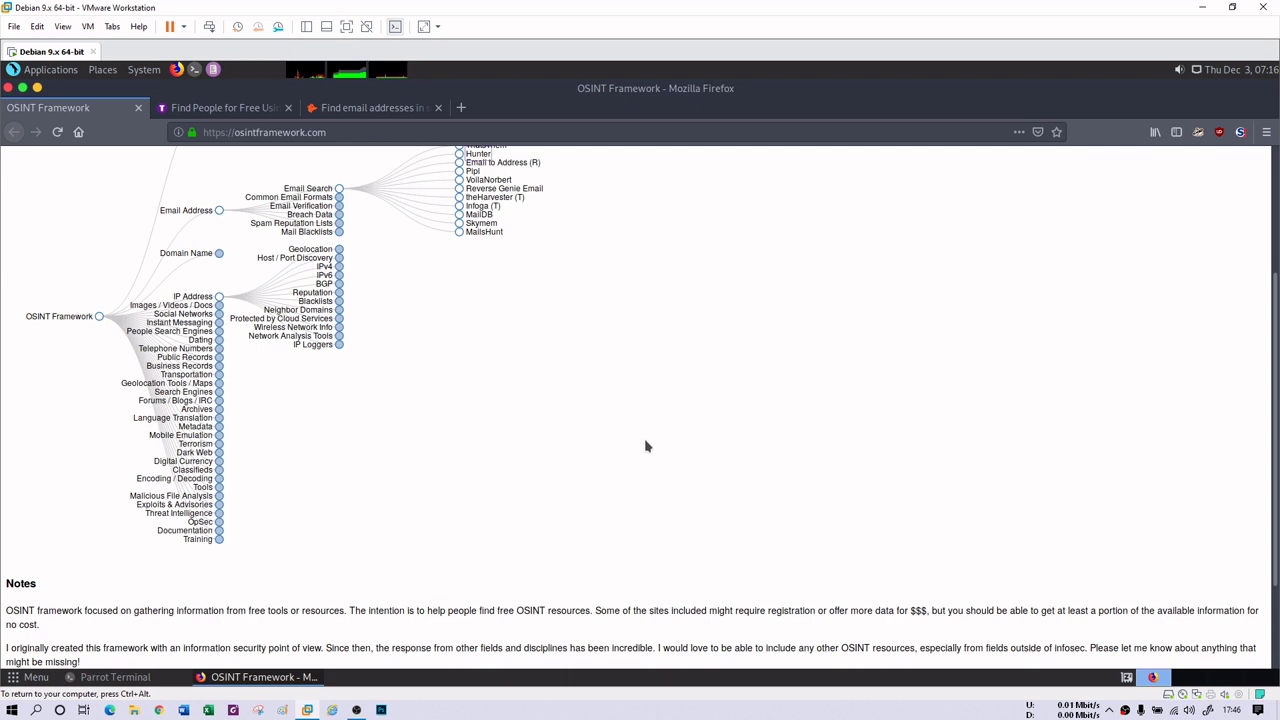
click(219, 497)
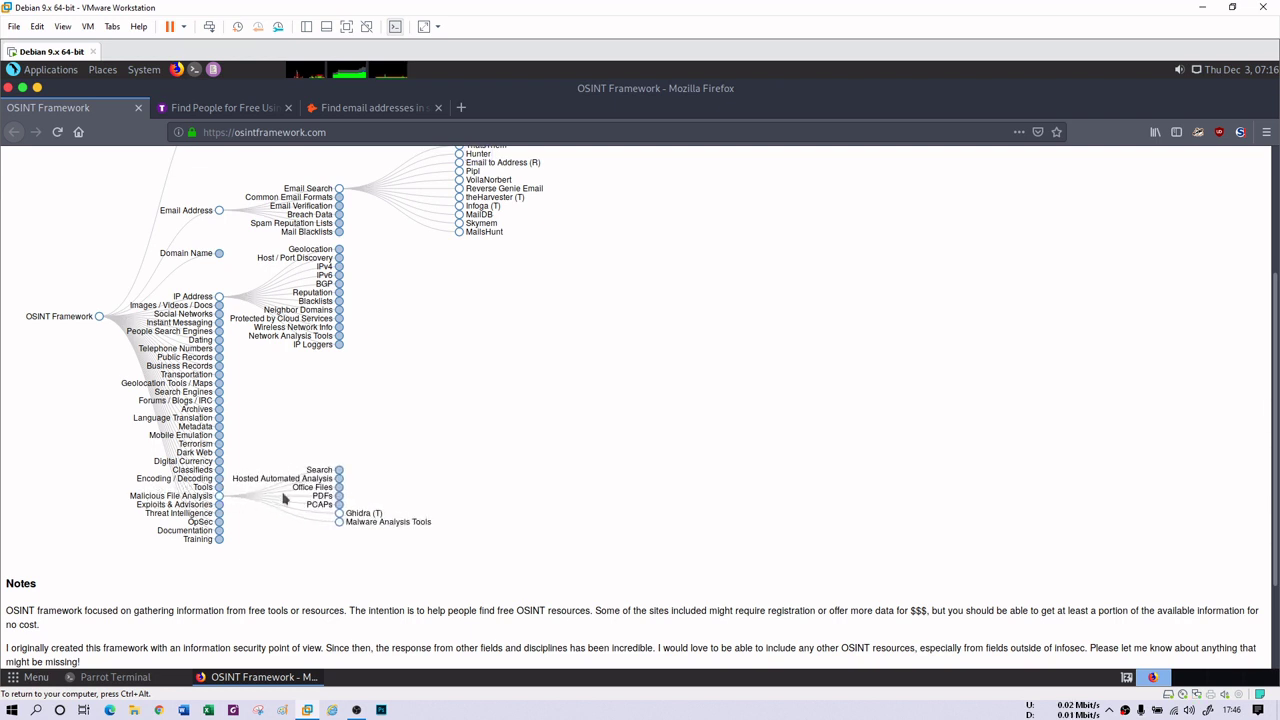
click(339, 471)
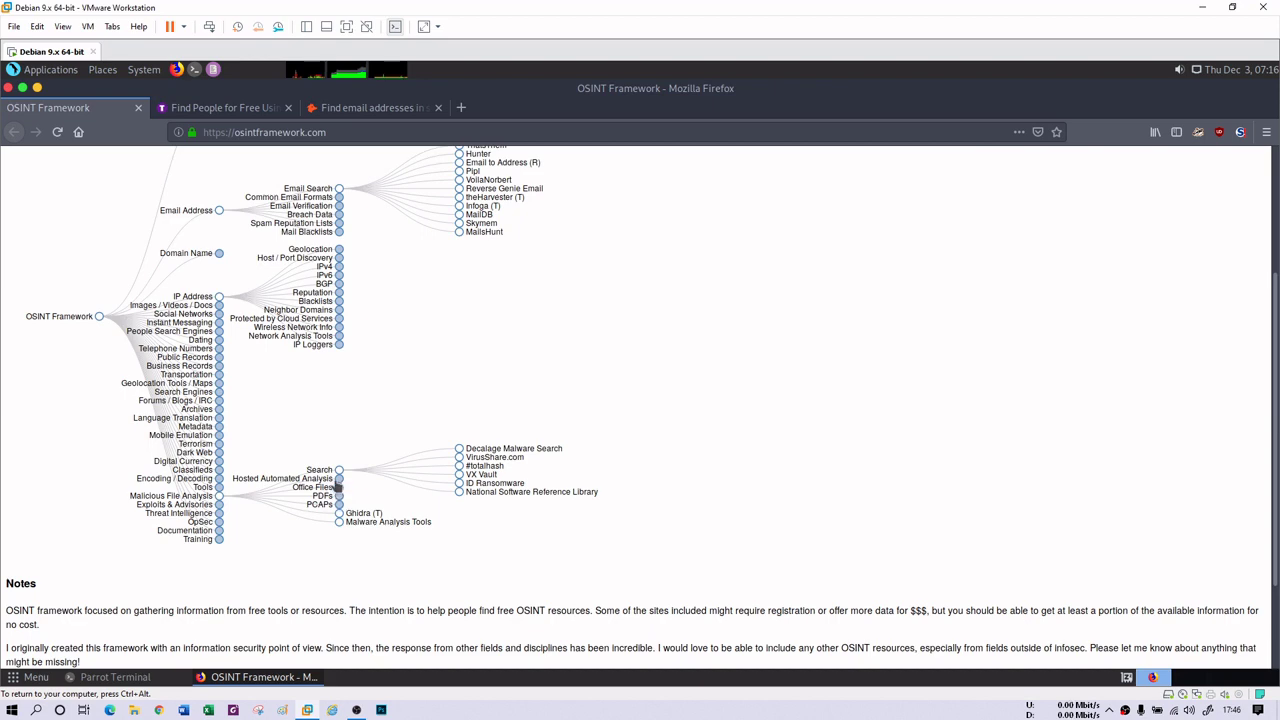
click(339, 480)
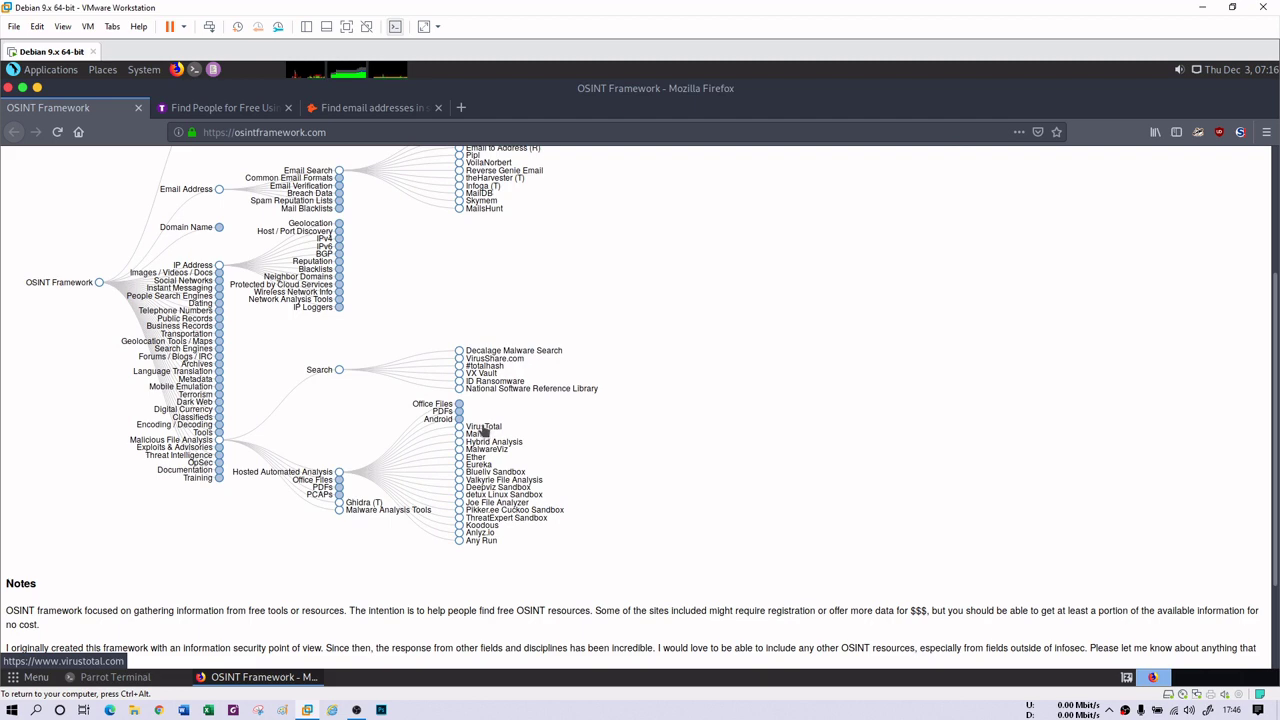
Open VirusTotal in a new tab and expand the Dark Web category back in the OSINT Framework tree.
click(483, 428)
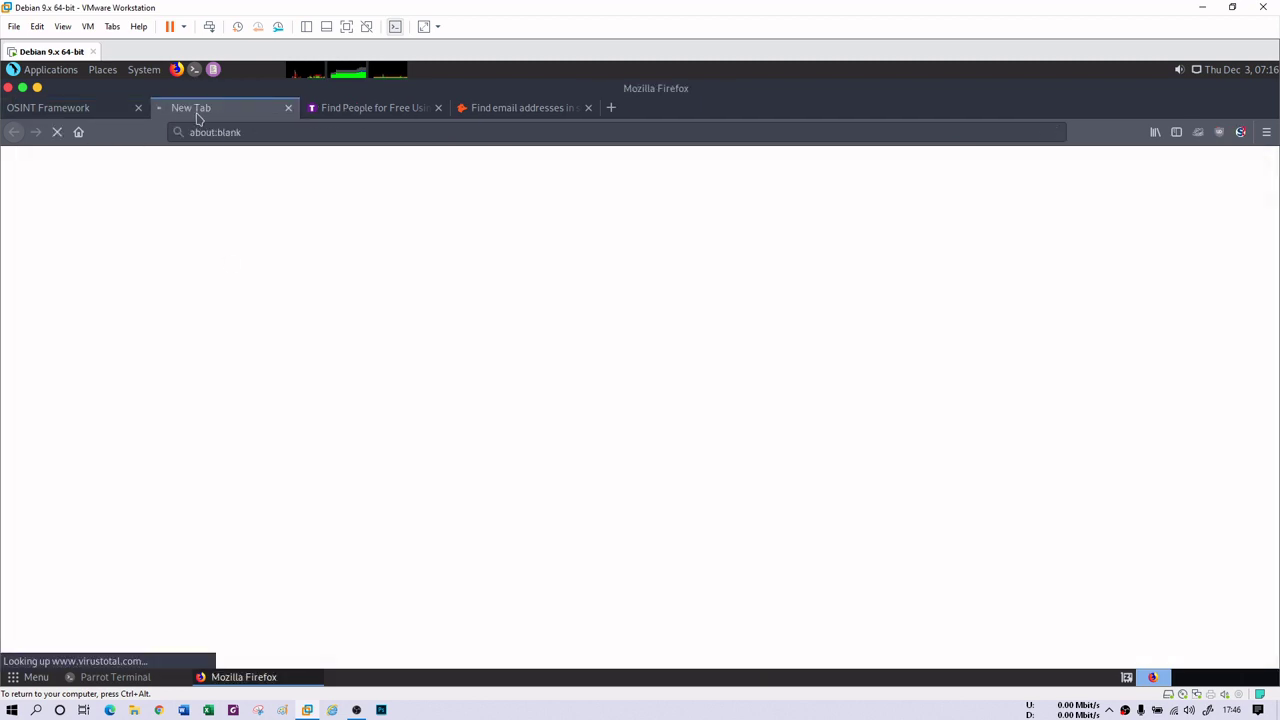
click(57, 107)
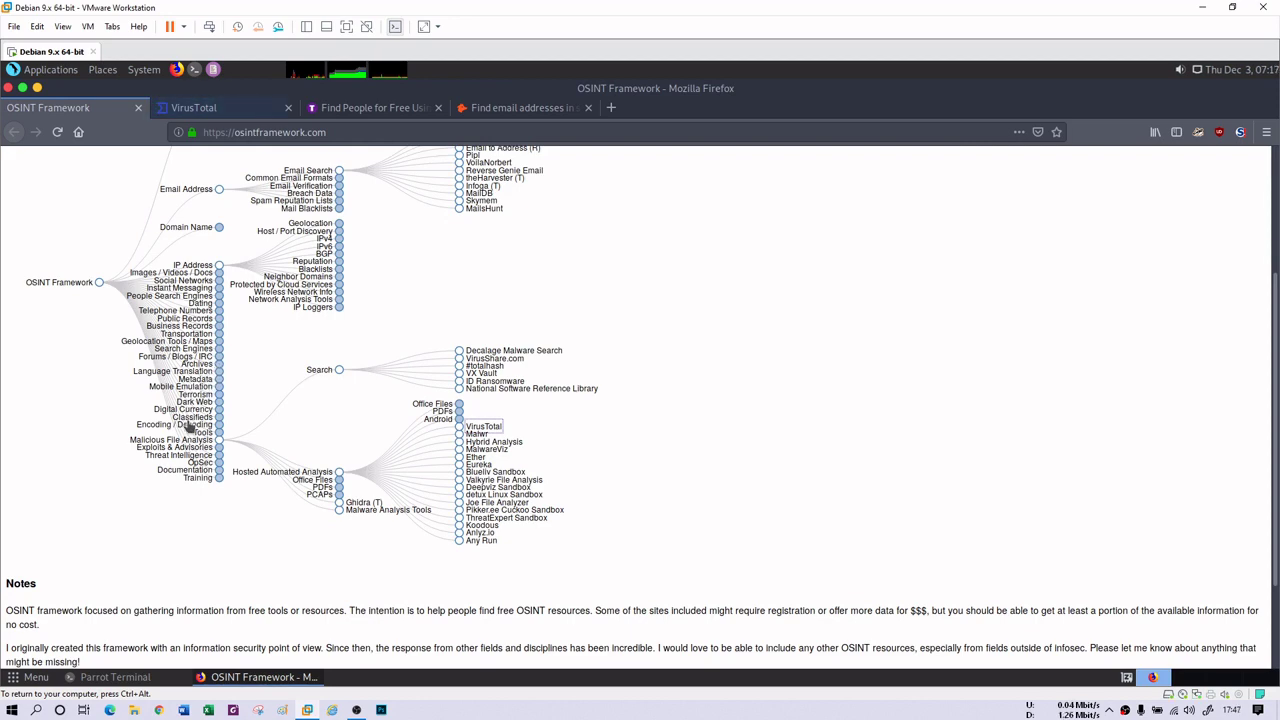
click(219, 402)
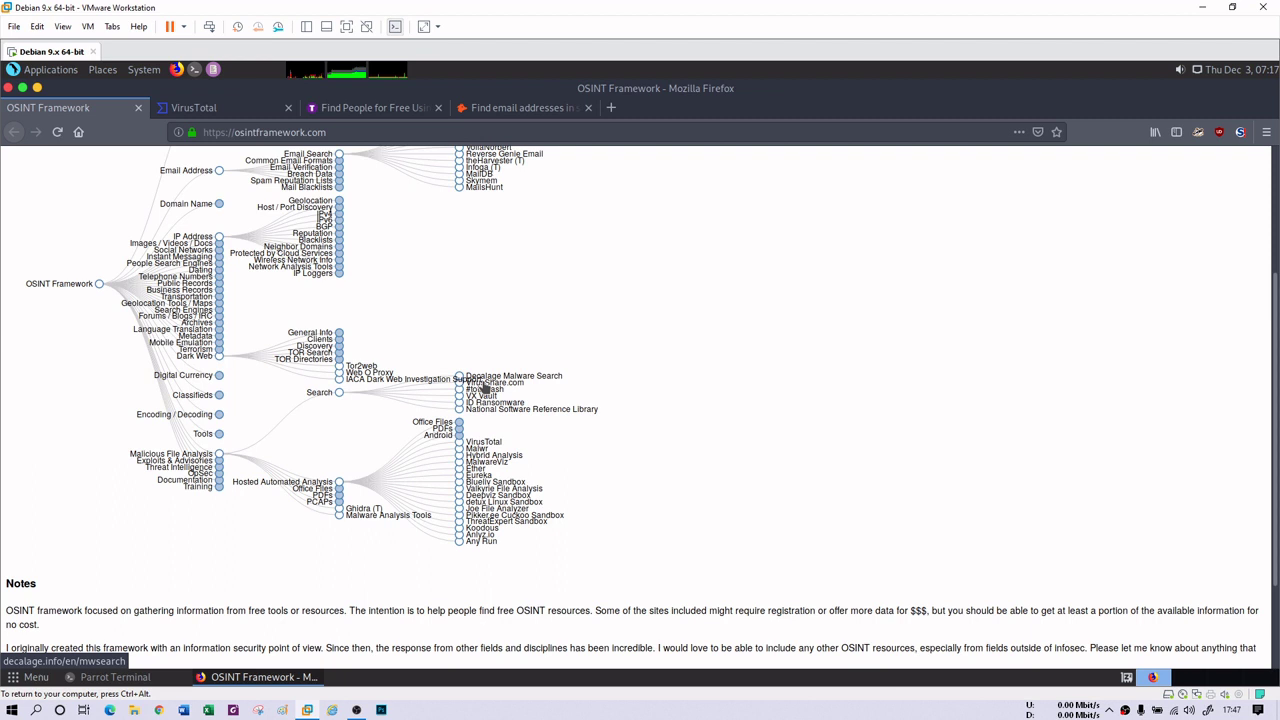
Close the browser window together with all its open tabs.
click(8, 89)
click(774, 411)
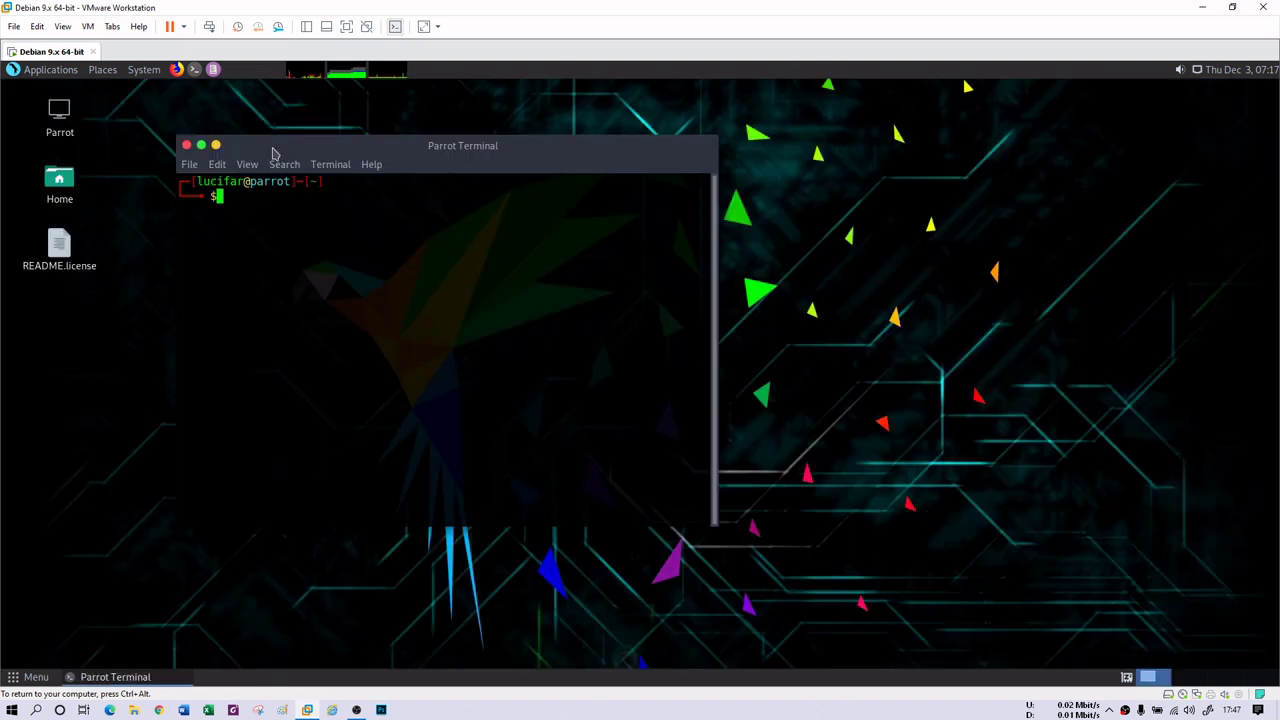
Look through Parrot's Information Gathering tools among the installed applications and return to the terminal.
click(48, 72)
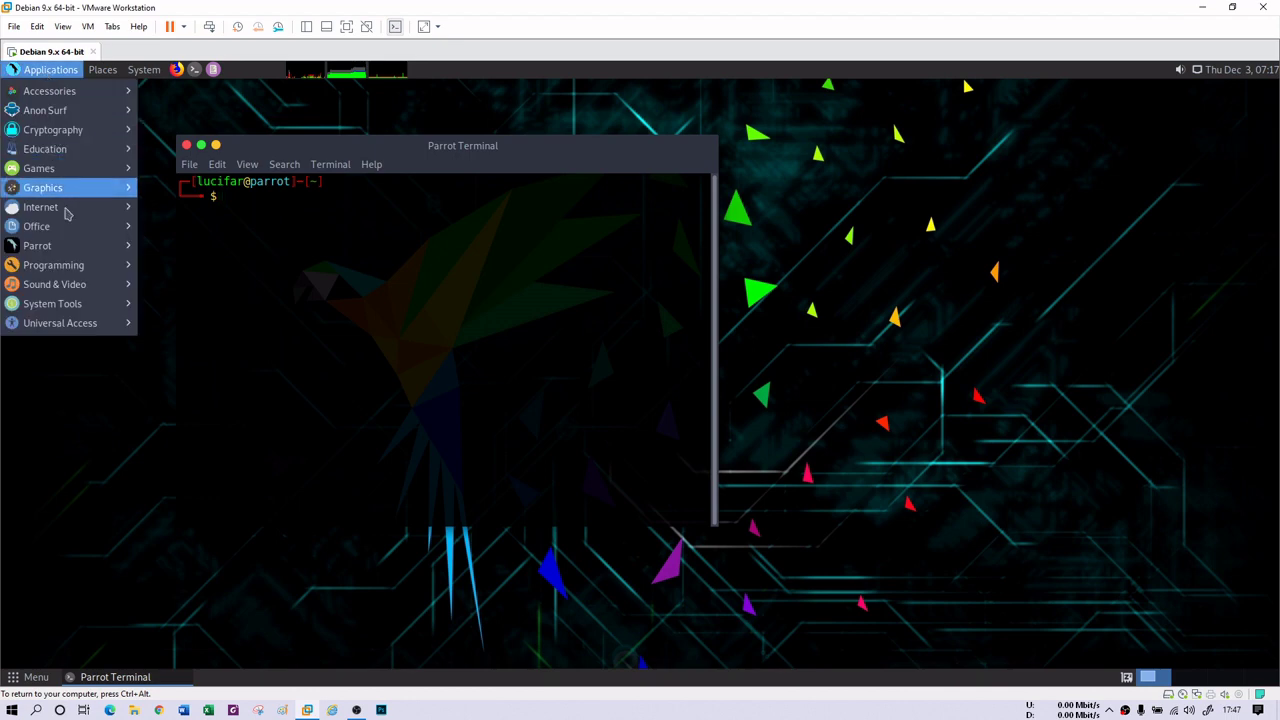
mouse_move(118, 248)
mouse_move(195, 277)
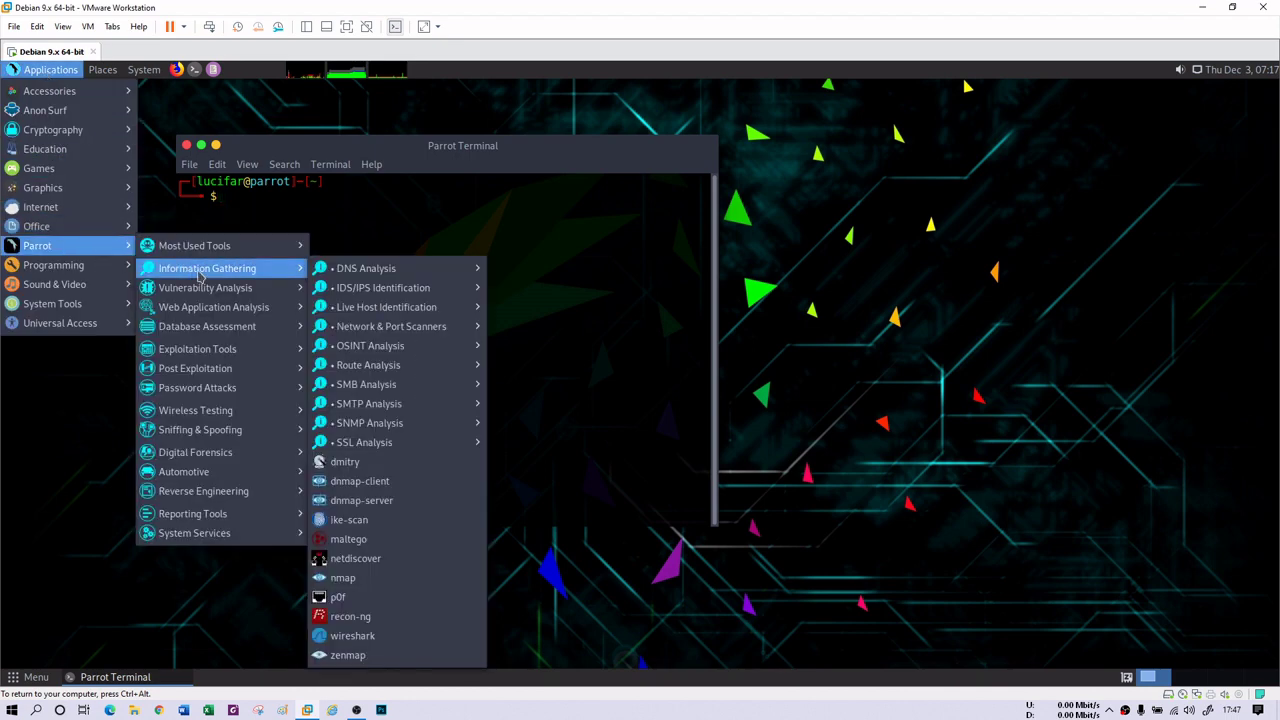
click(611, 290)
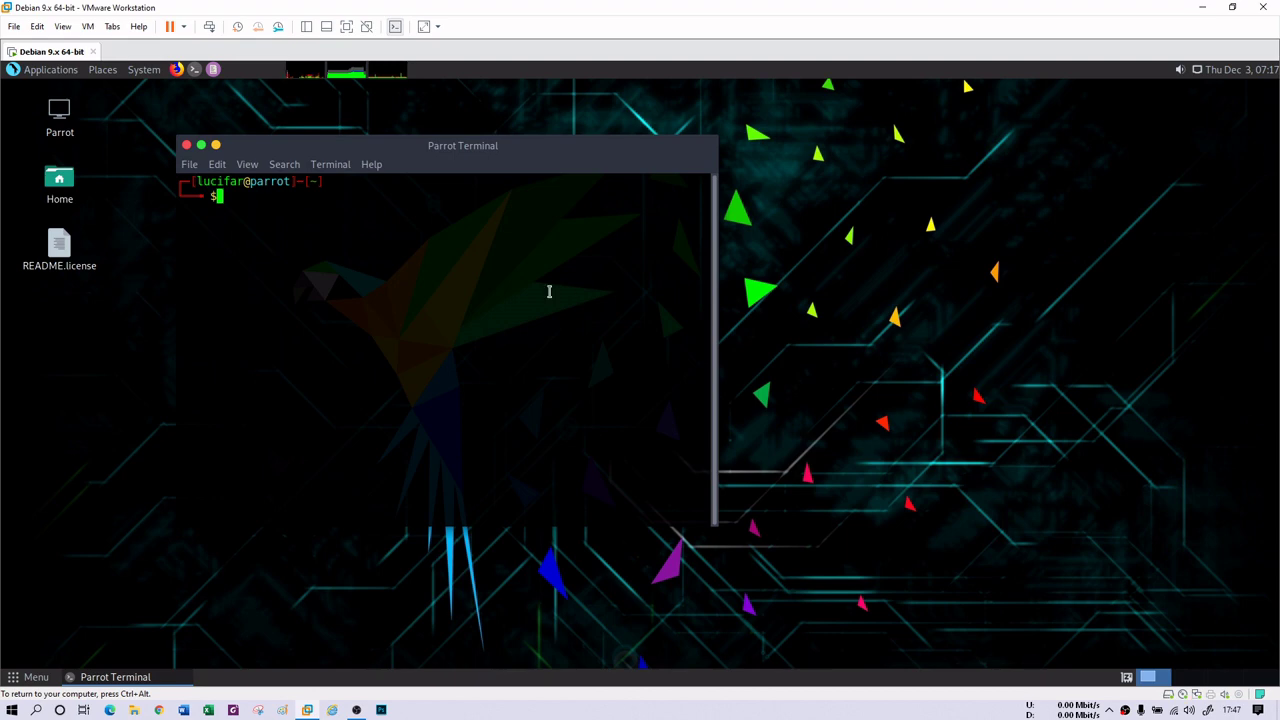
Launch recon-ng in the terminal and clear its startup banner.
text(recon-ng)
key(Return)
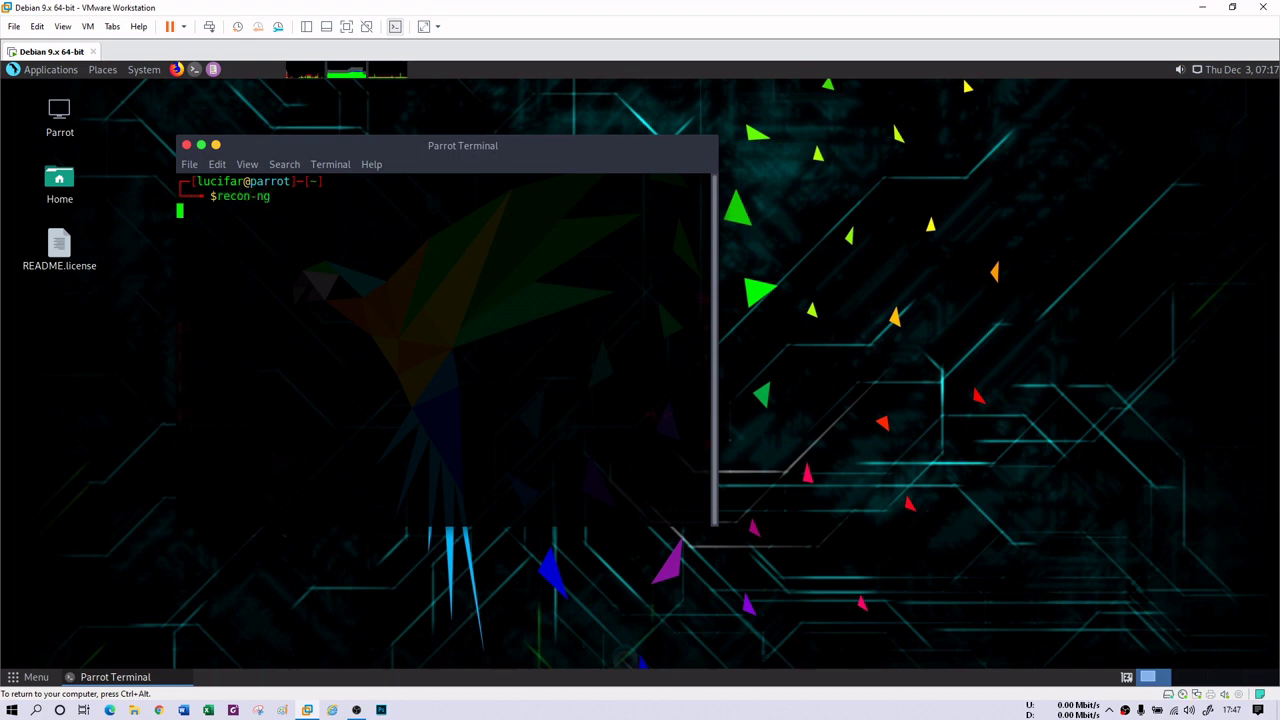
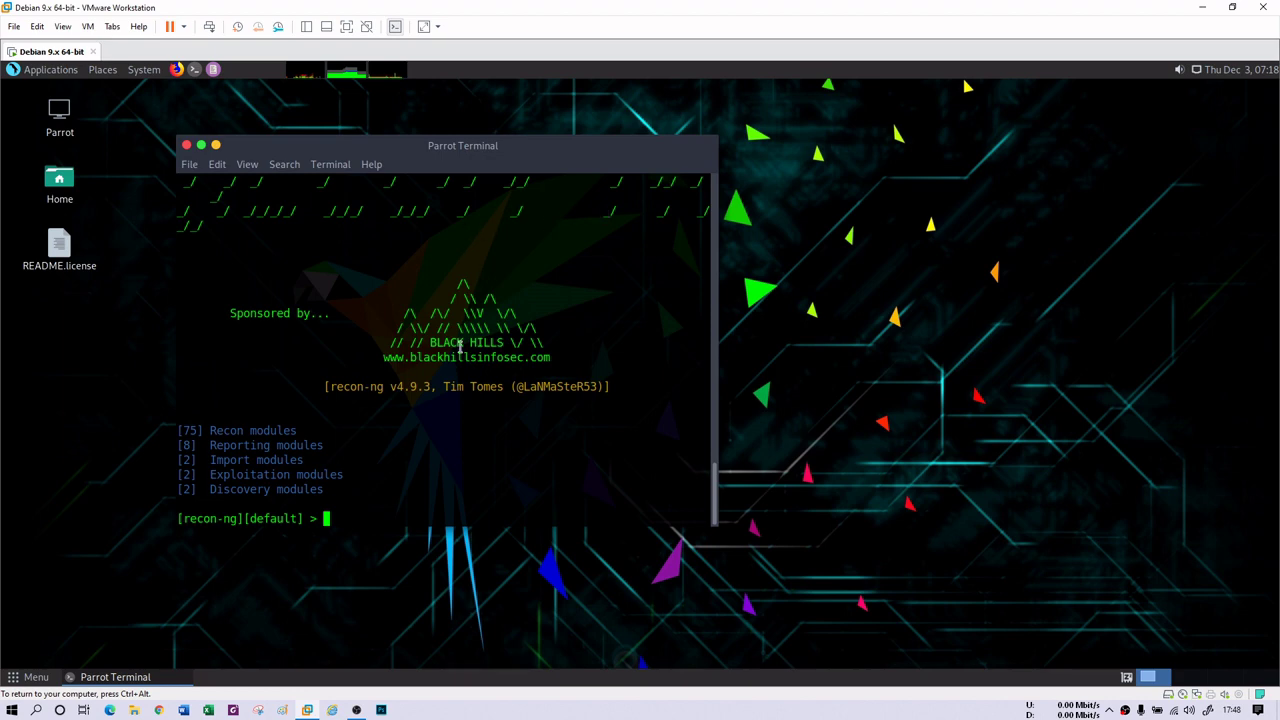
text(clear)
key(Return)
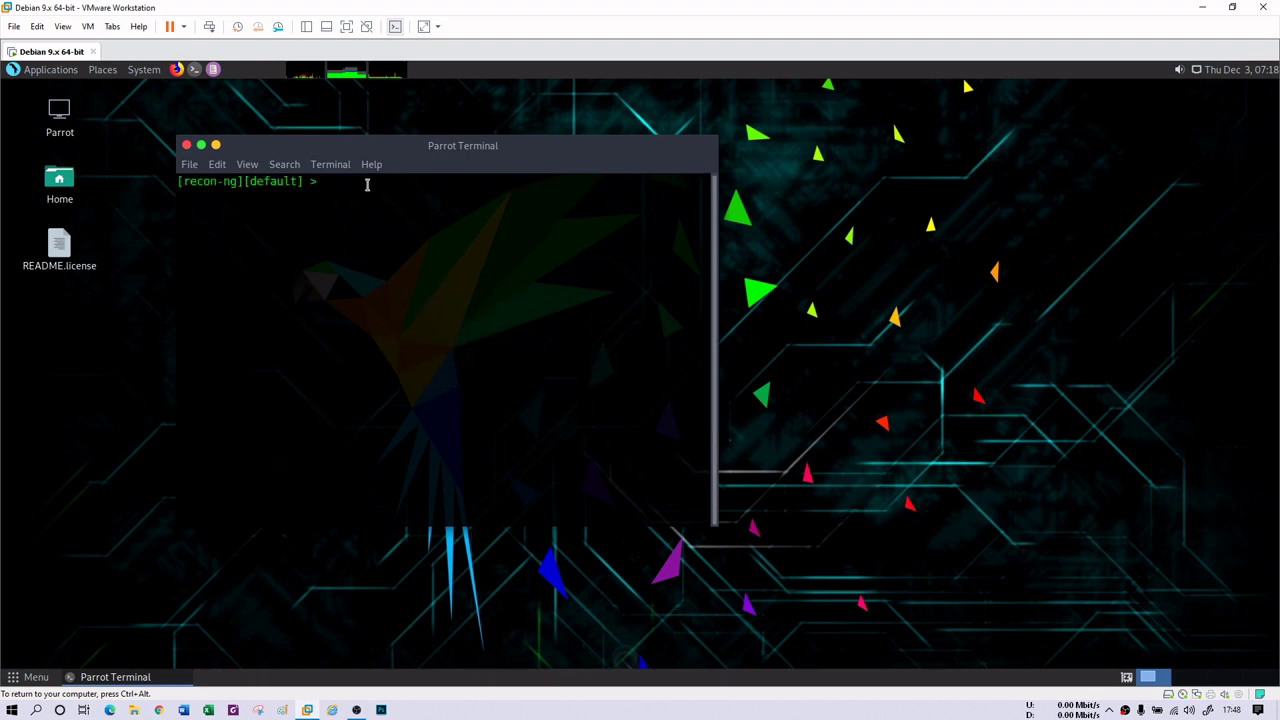
Display the recon-ng help and review its list of commands.
text(help)
key(Return)
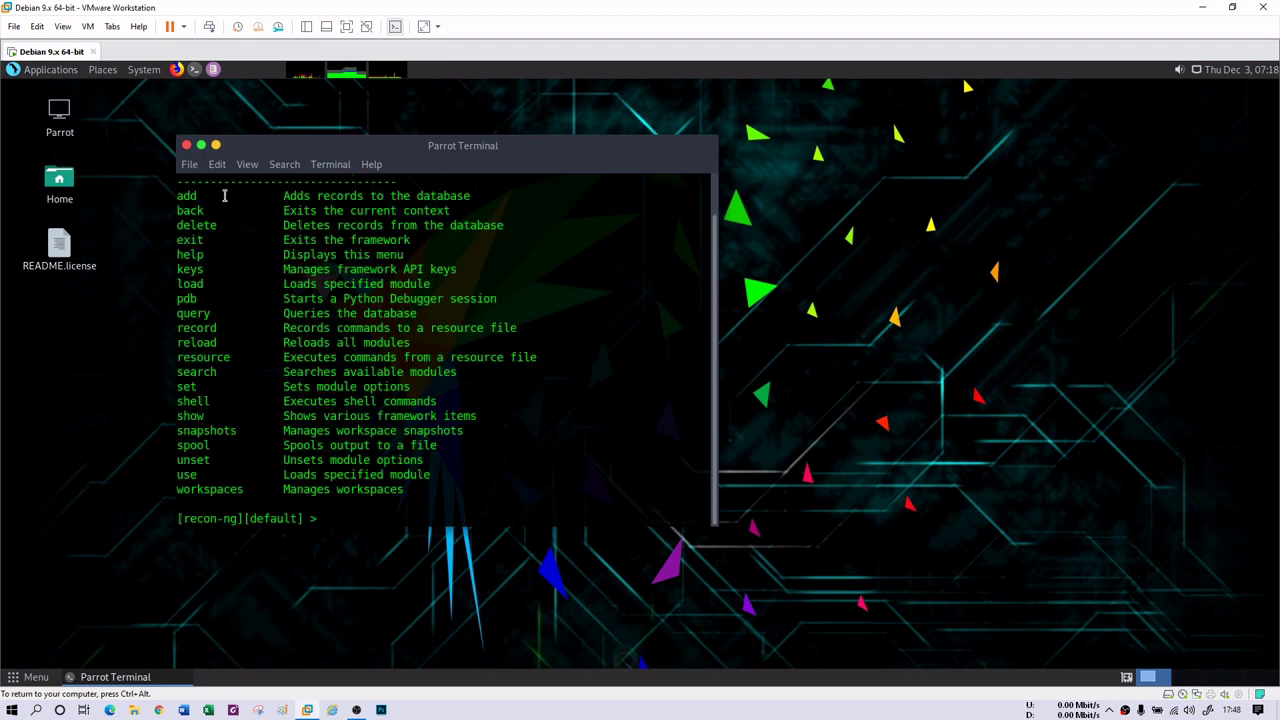
scroll(258, 325, up, 1)
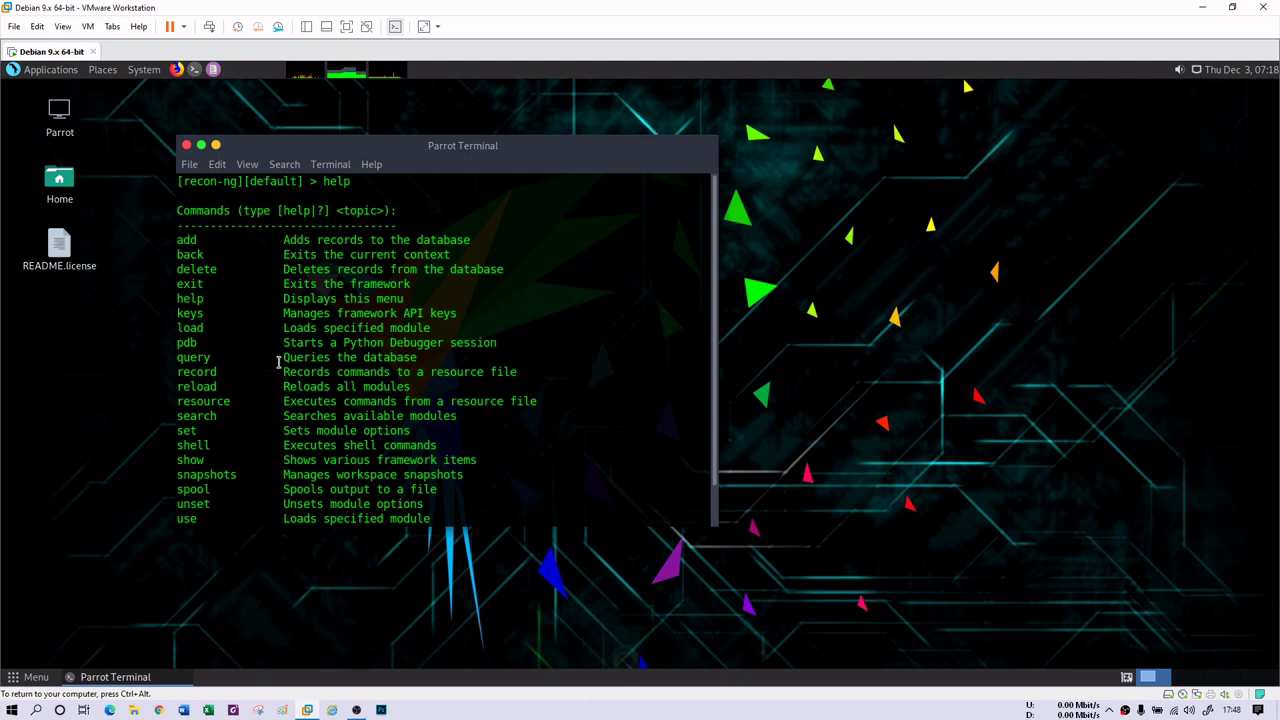
scroll(277, 360, down, 1)
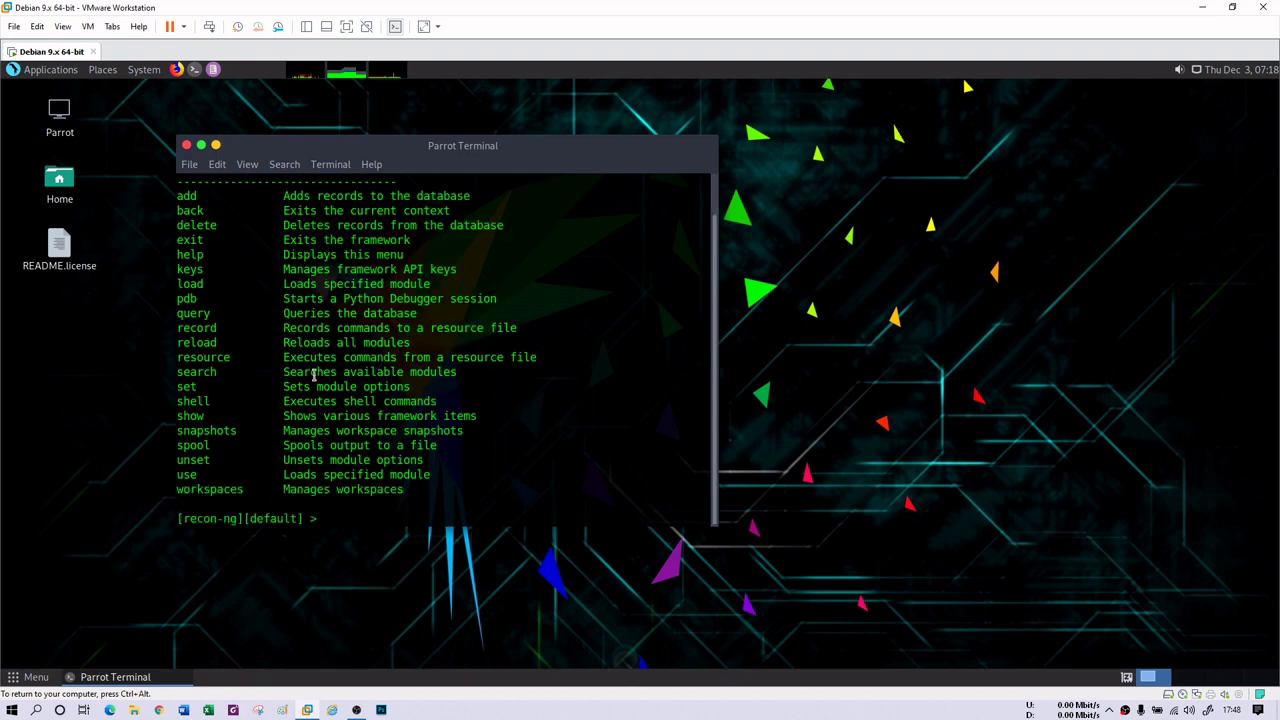
Add google.com to recon-ng's domains, list the stored domains and clear the terminal.
text(add domains google.com)
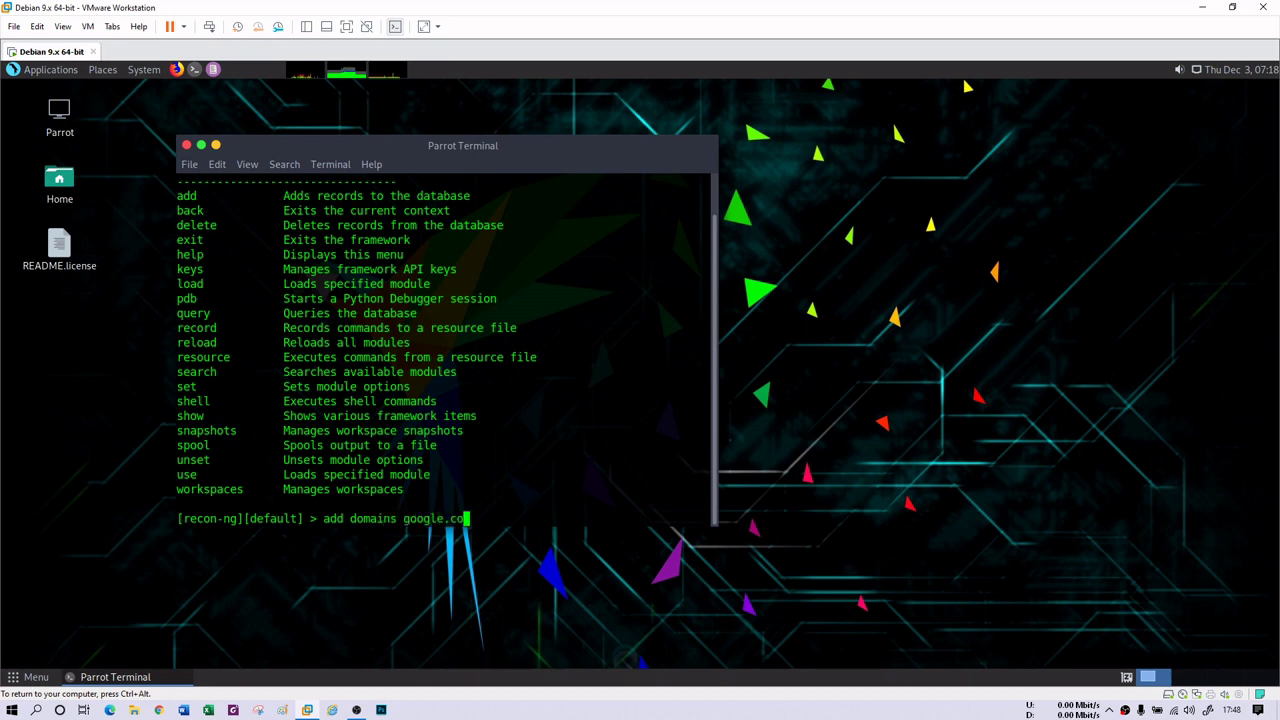
key(Return)
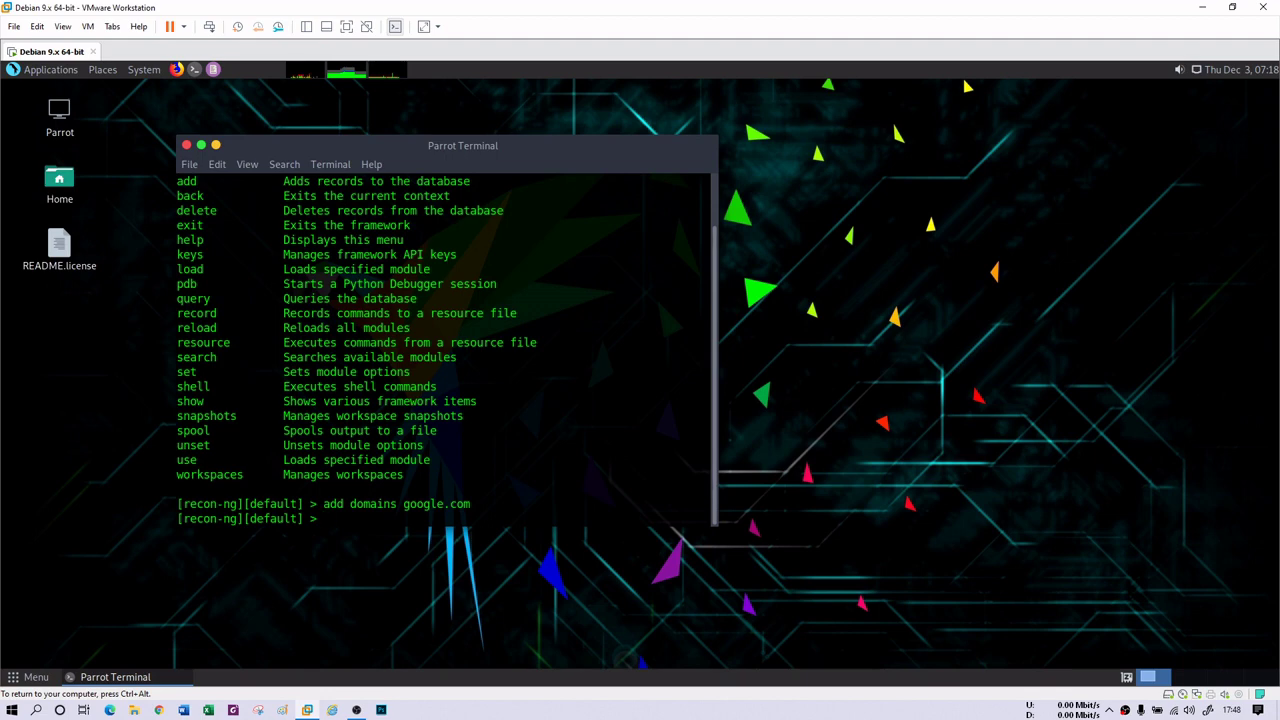
text(show domains)
key(Return)
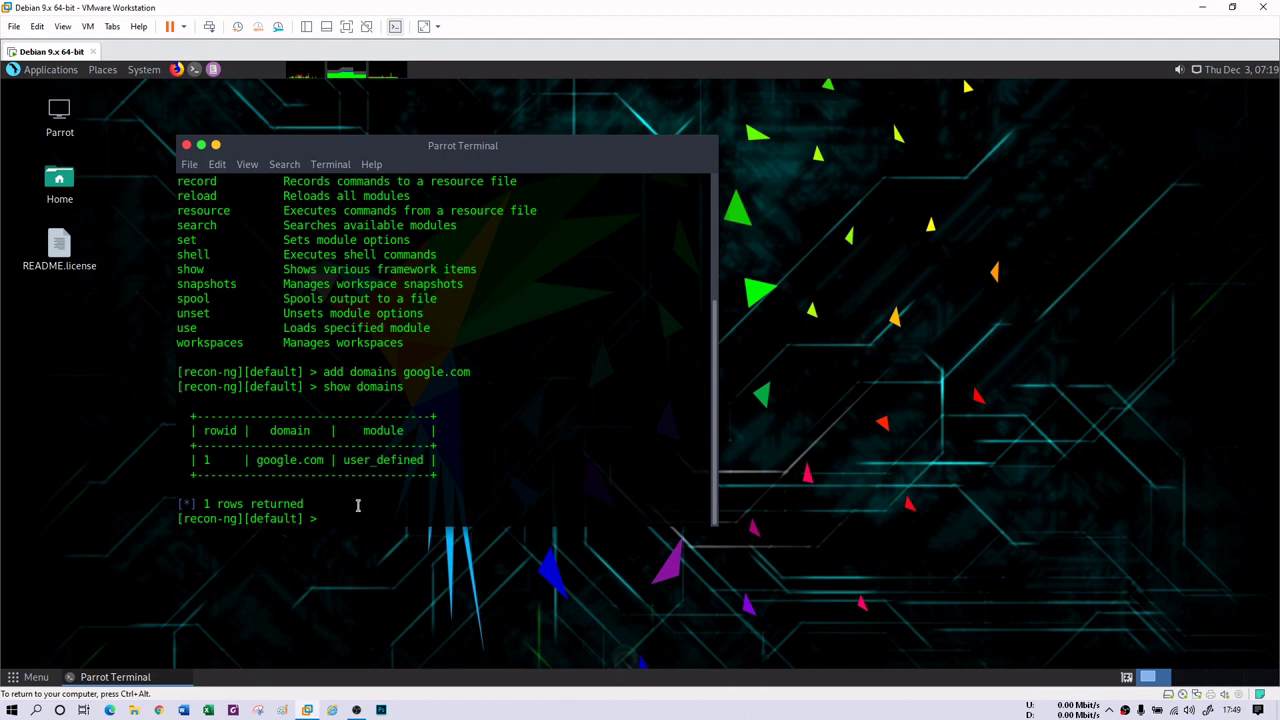
text(clear)
key(Return)
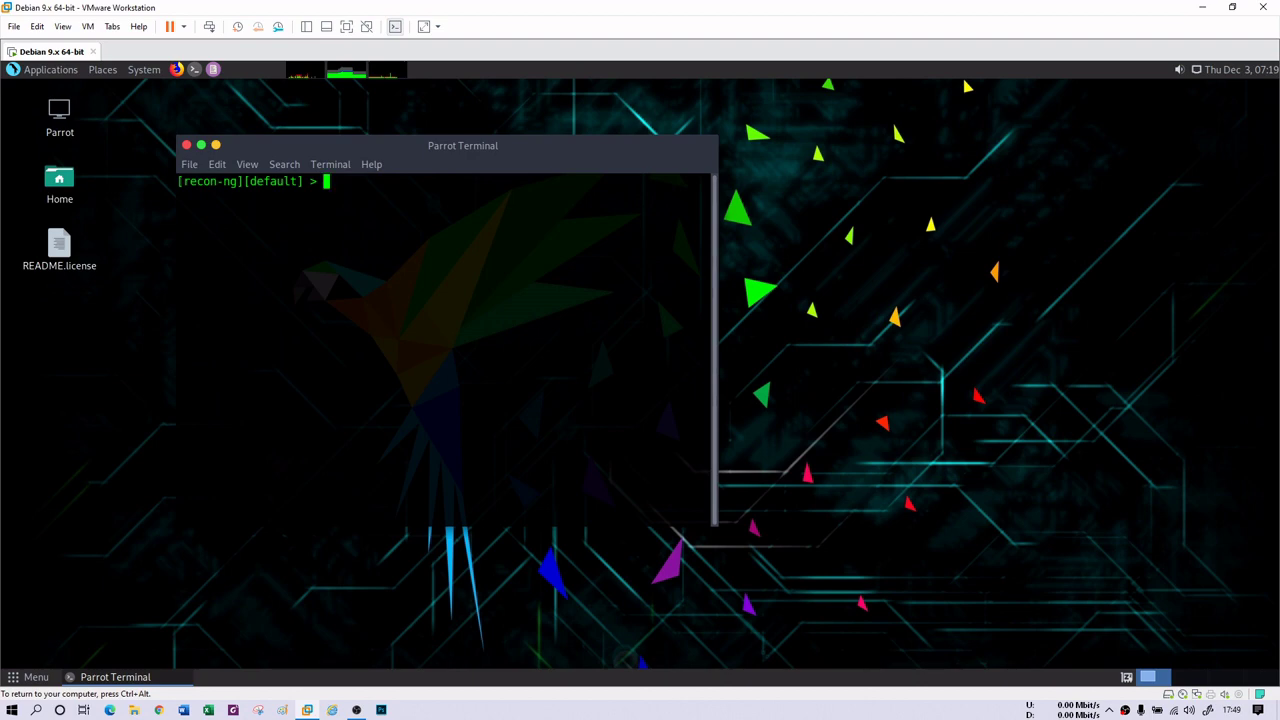
List all recon-ng modules, look through their categories down to recon/domains-contacts/whois_pocs, and clear the terminal.
text(show modules)
key(Return)
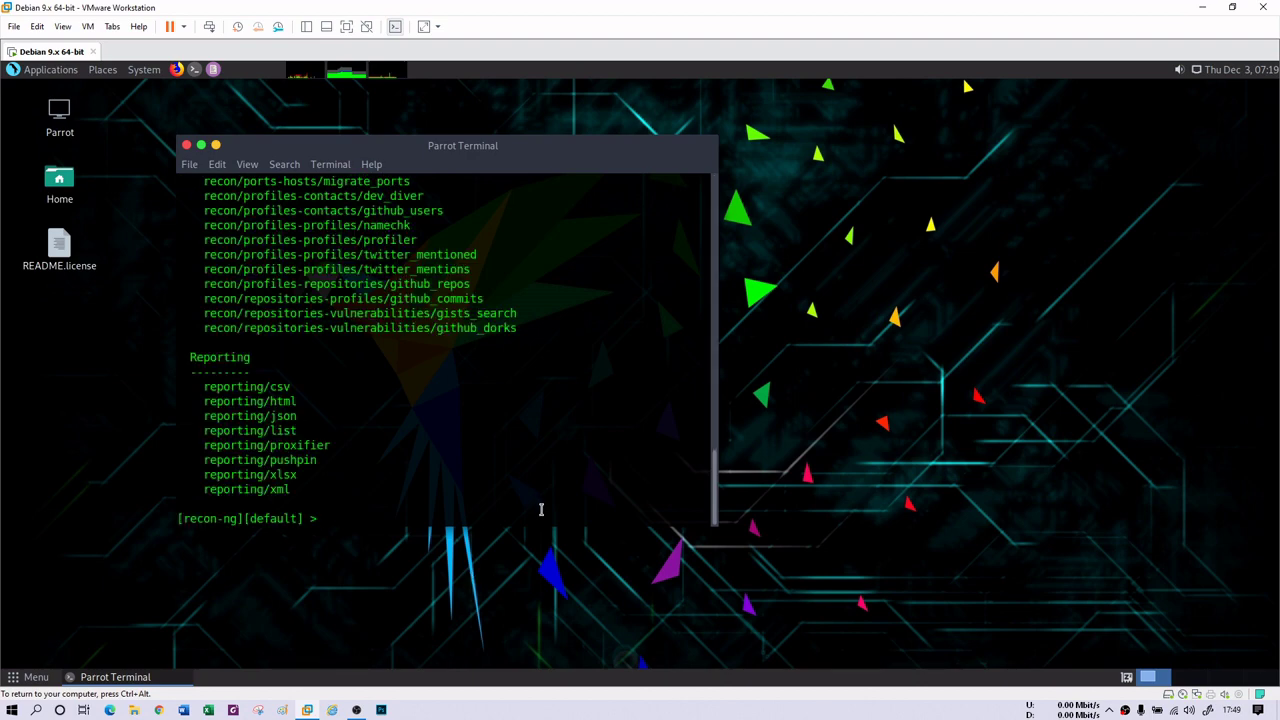
scroll(586, 328, up, 7)
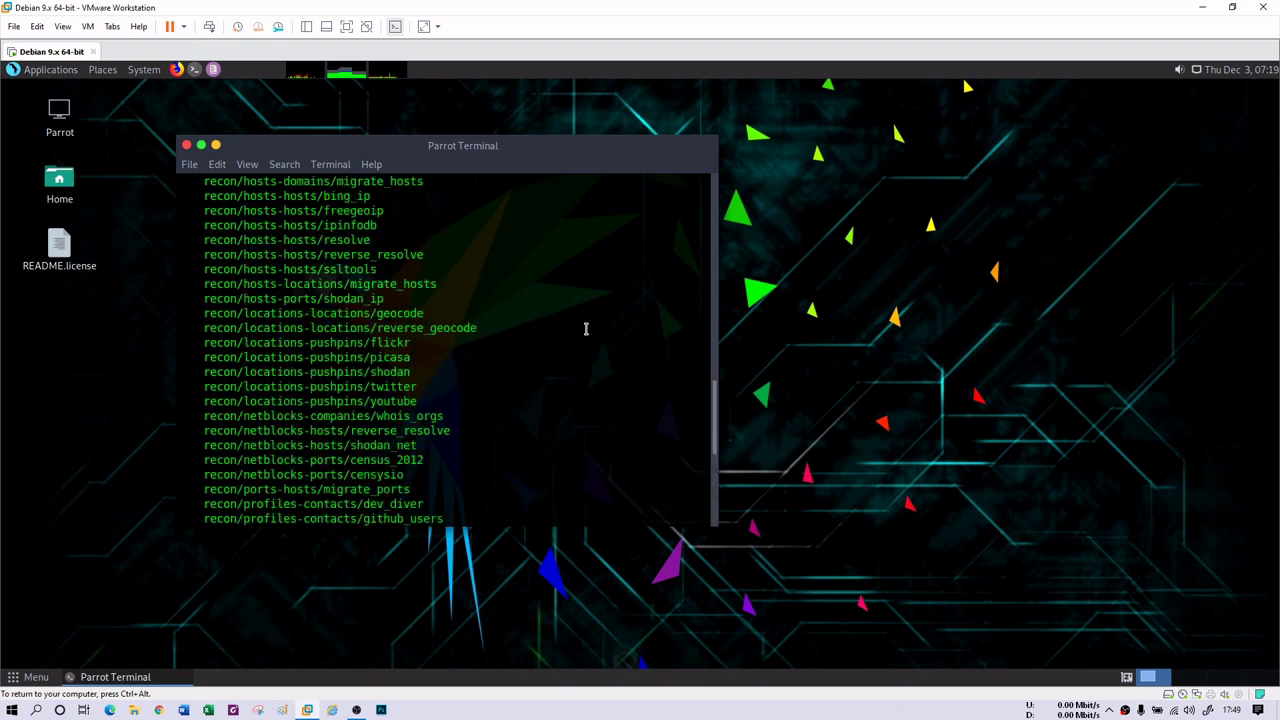
scroll(586, 328, up, 20)
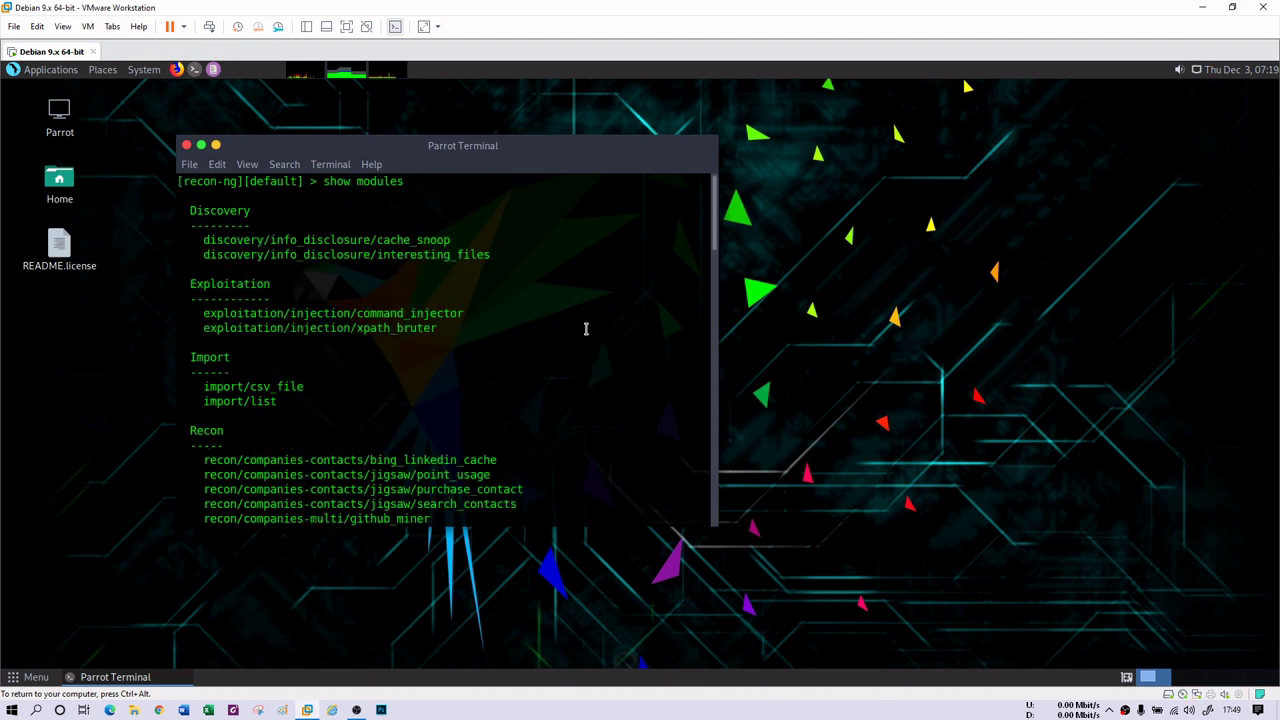
scroll(586, 328, down, 6)
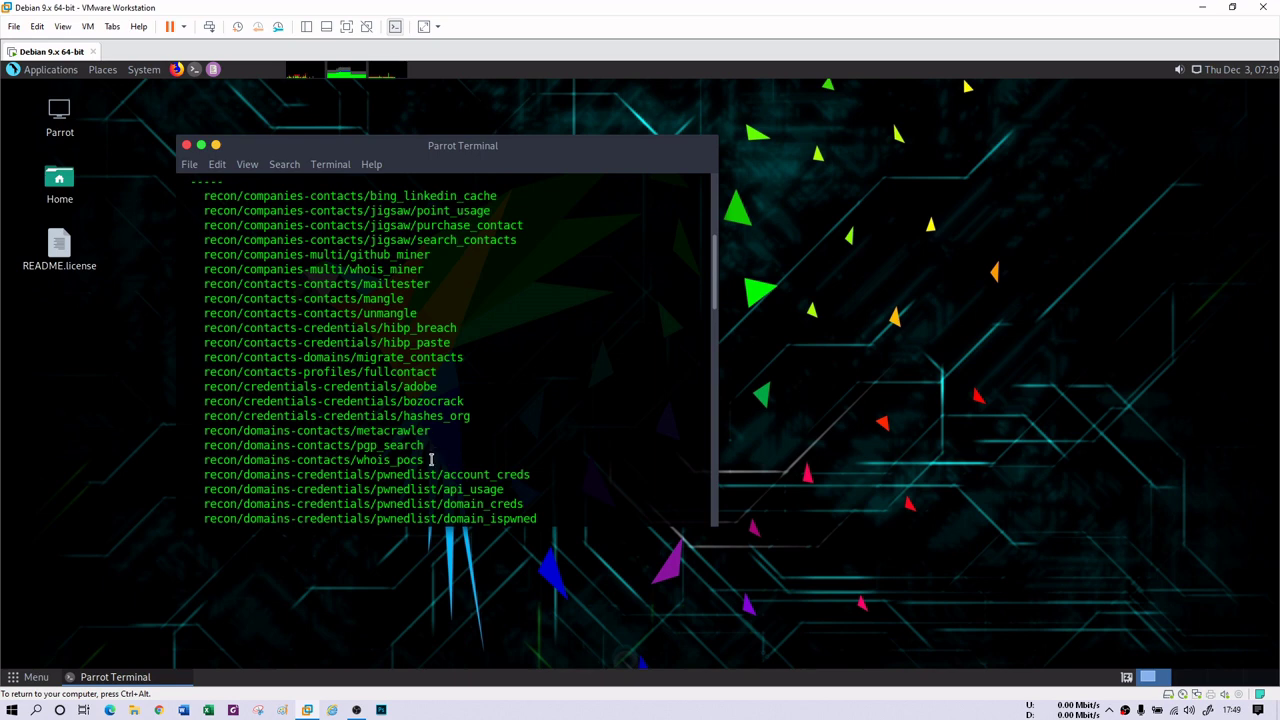
drag(432, 460, 204, 460)
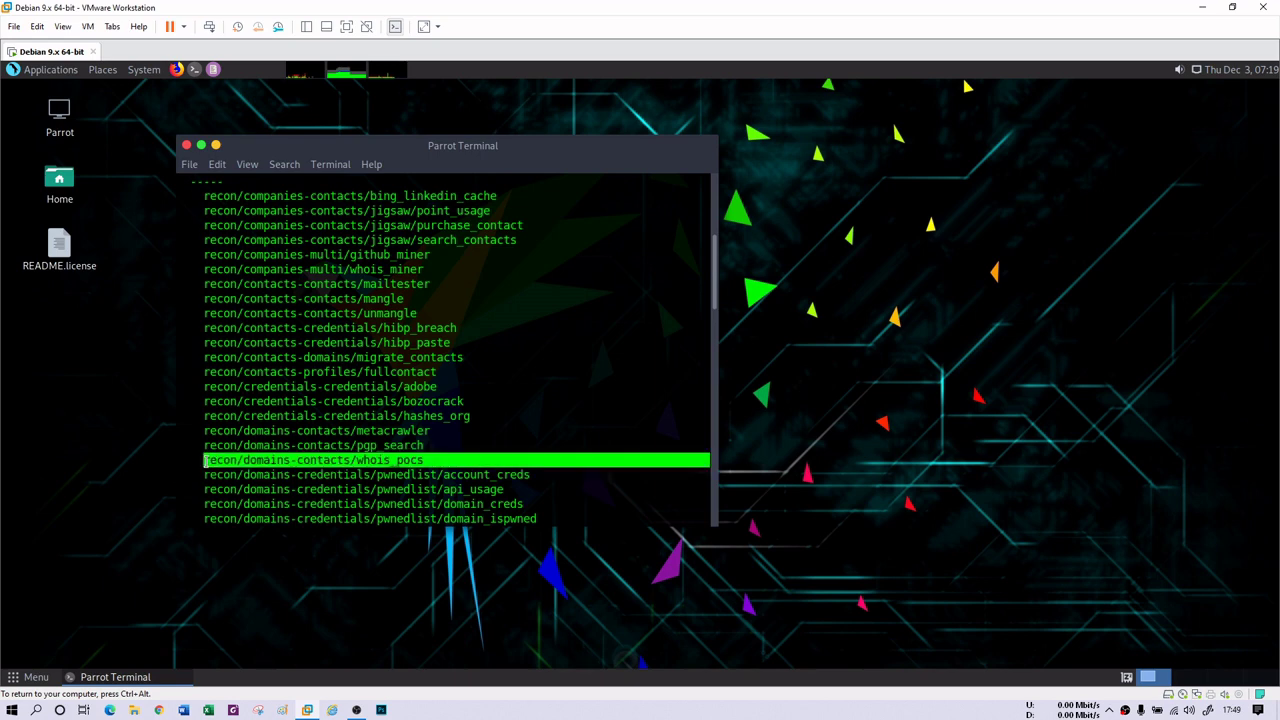
click(458, 459)
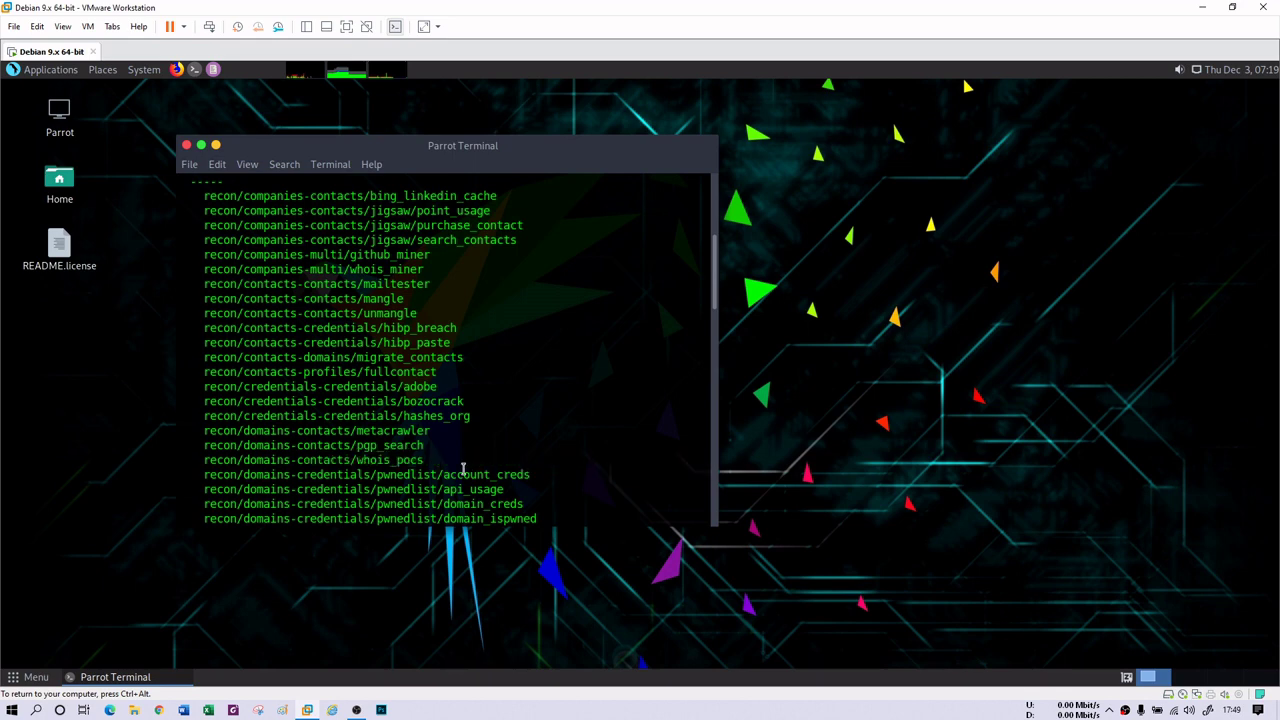
scroll(460, 470, down, 10)
scroll(463, 469, down, 10)
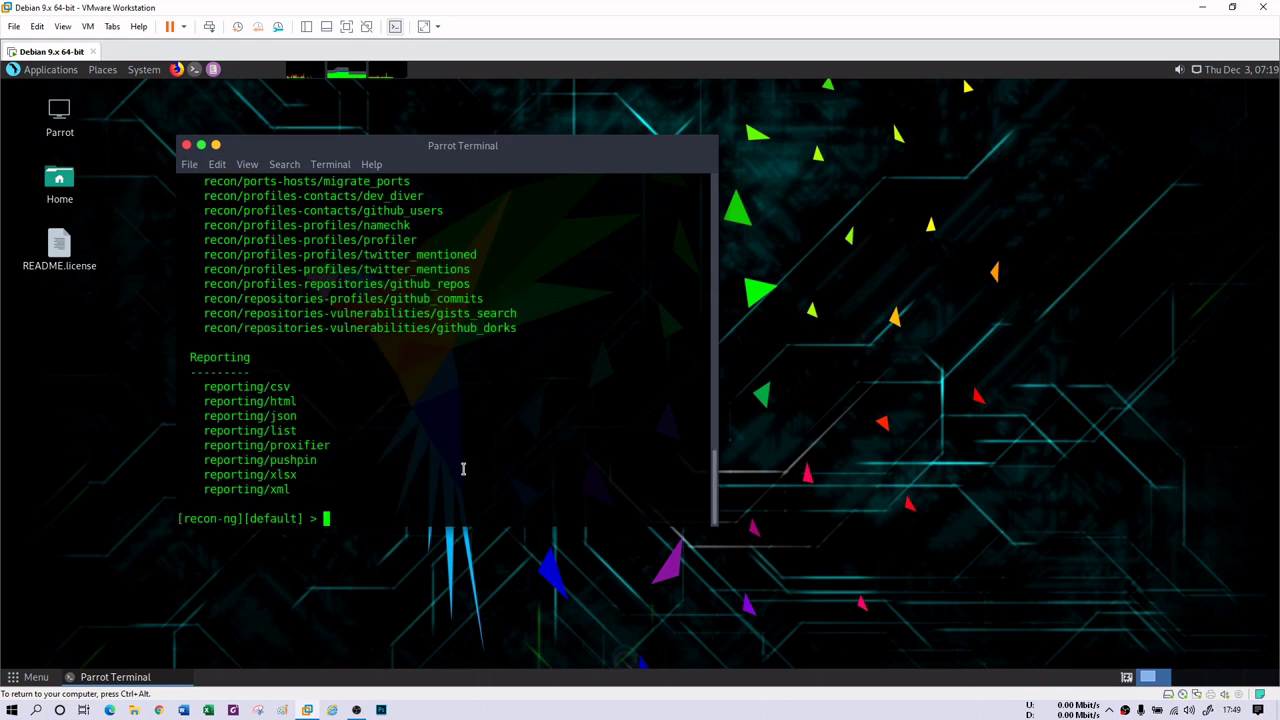
text(clear)
key(Return)
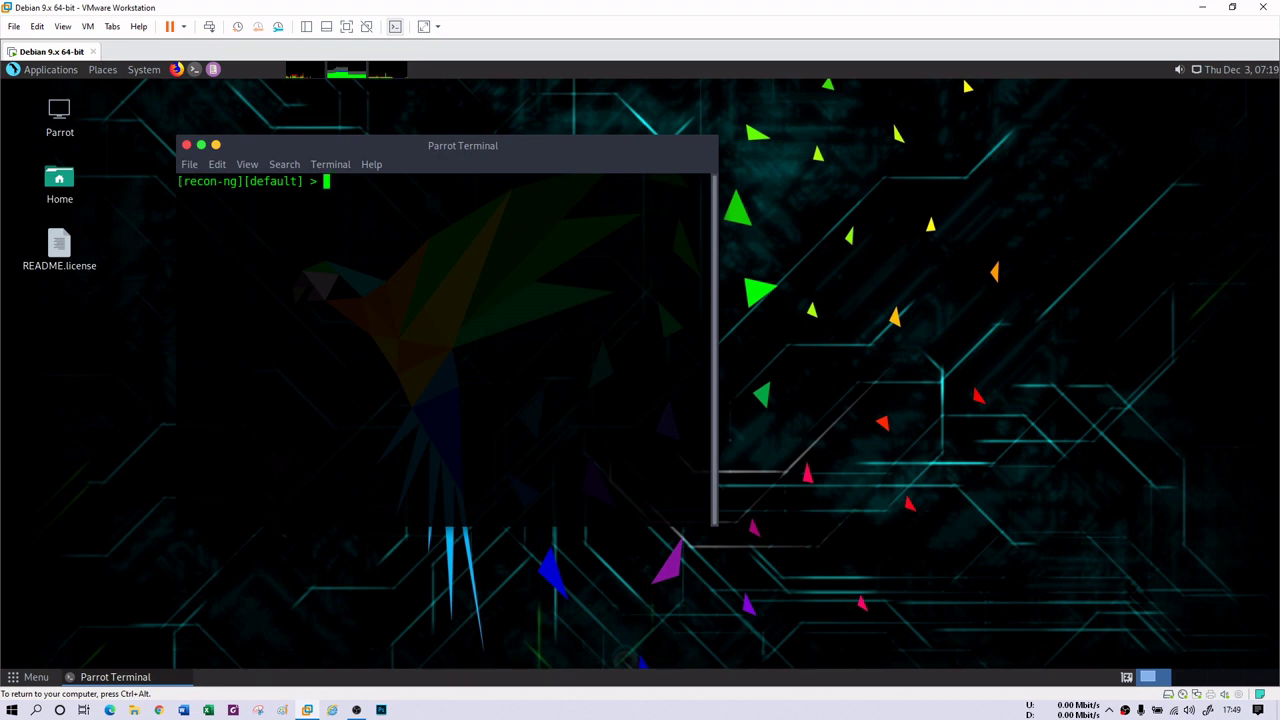
List the modules again and copy the path recon/domains-contacts/whois_pocs.
text(show modules)
key(Return)
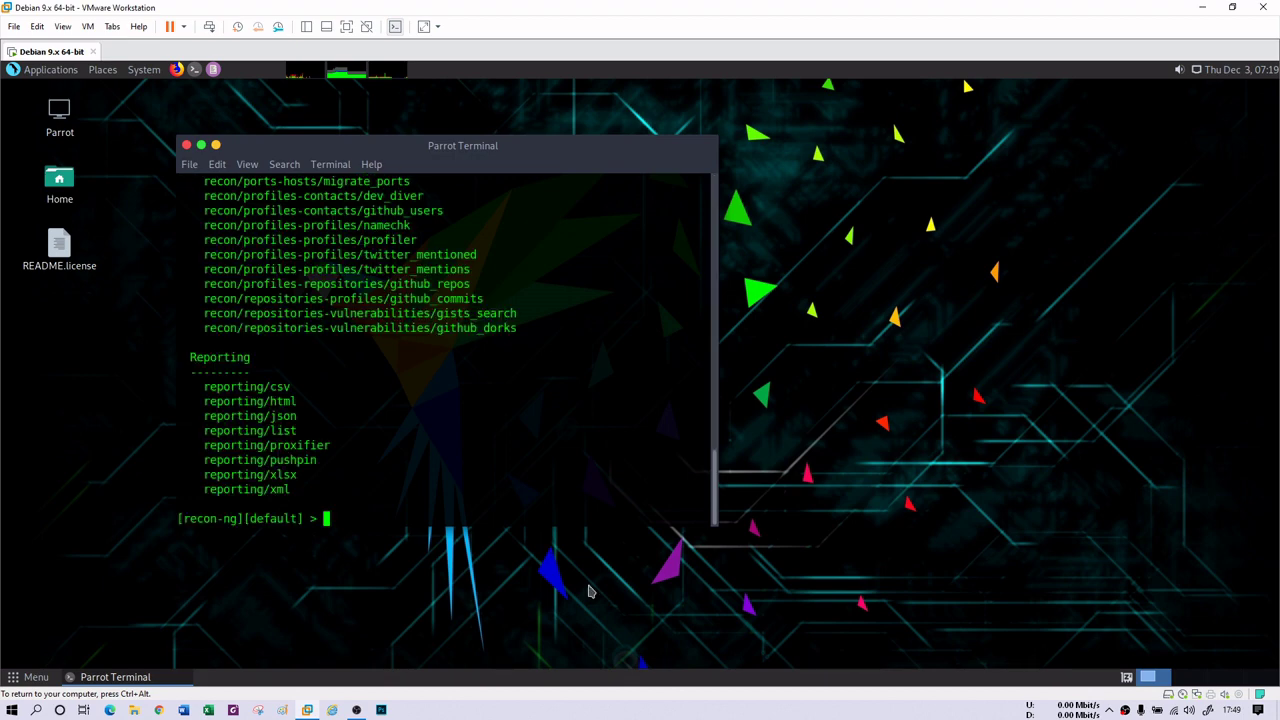
scroll(562, 352, up, 7)
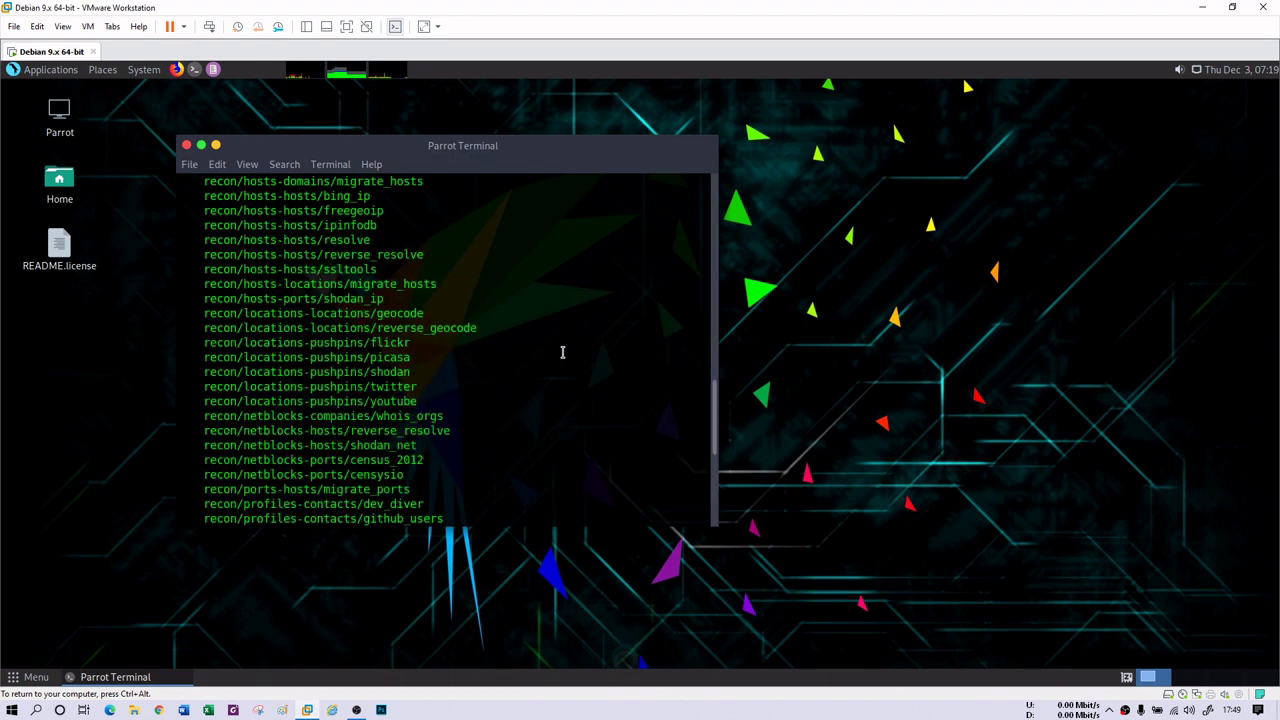
scroll(562, 352, up, 7)
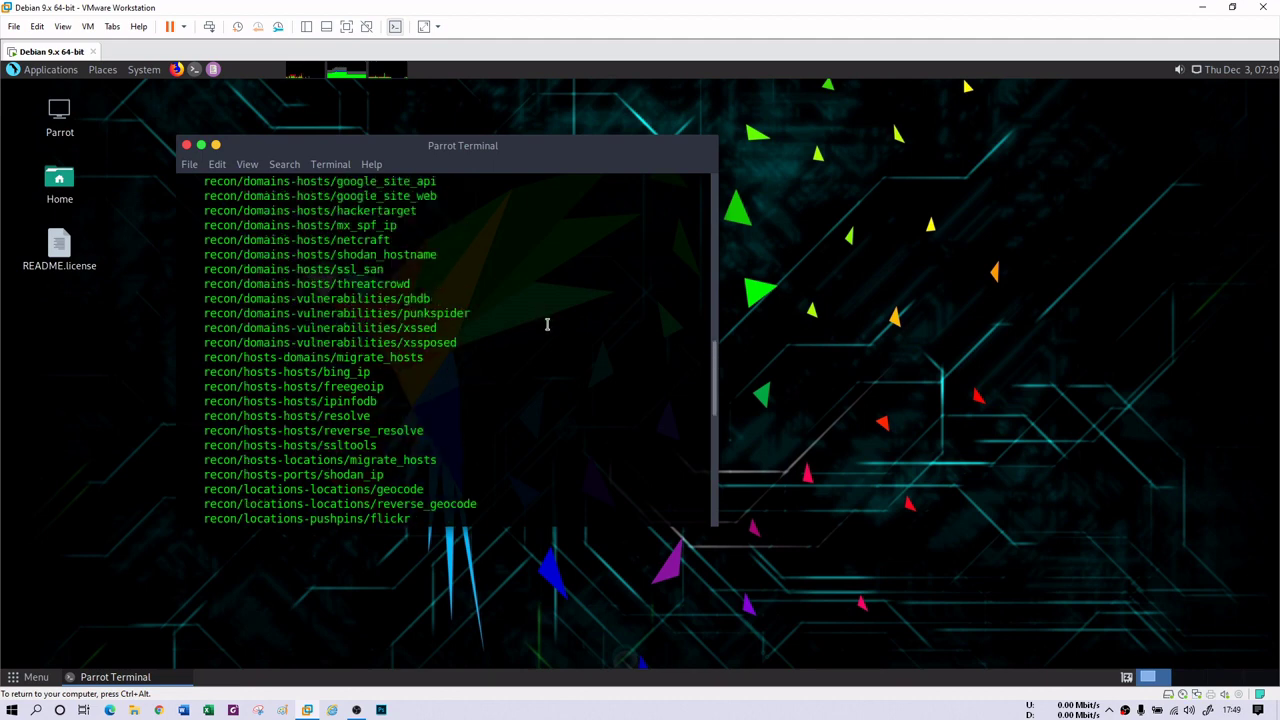
scroll(547, 324, up, 3)
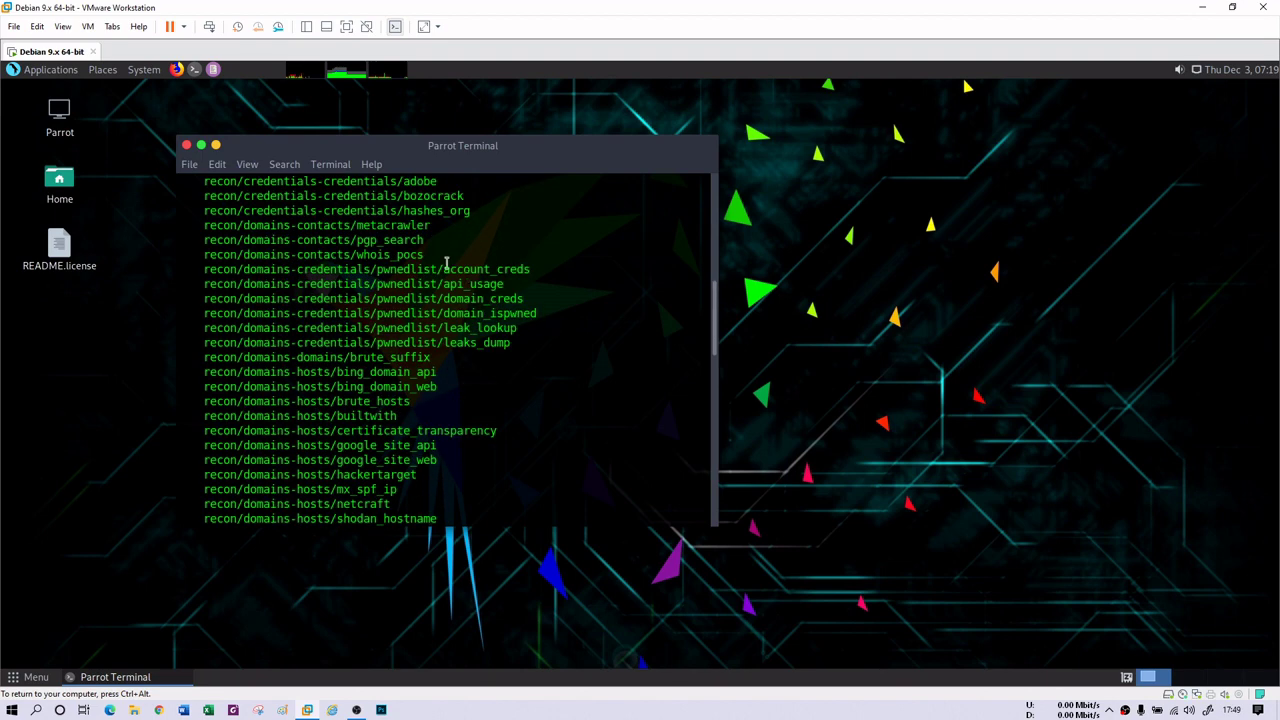
drag(430, 253, 204, 250)
key(ctrl+c)
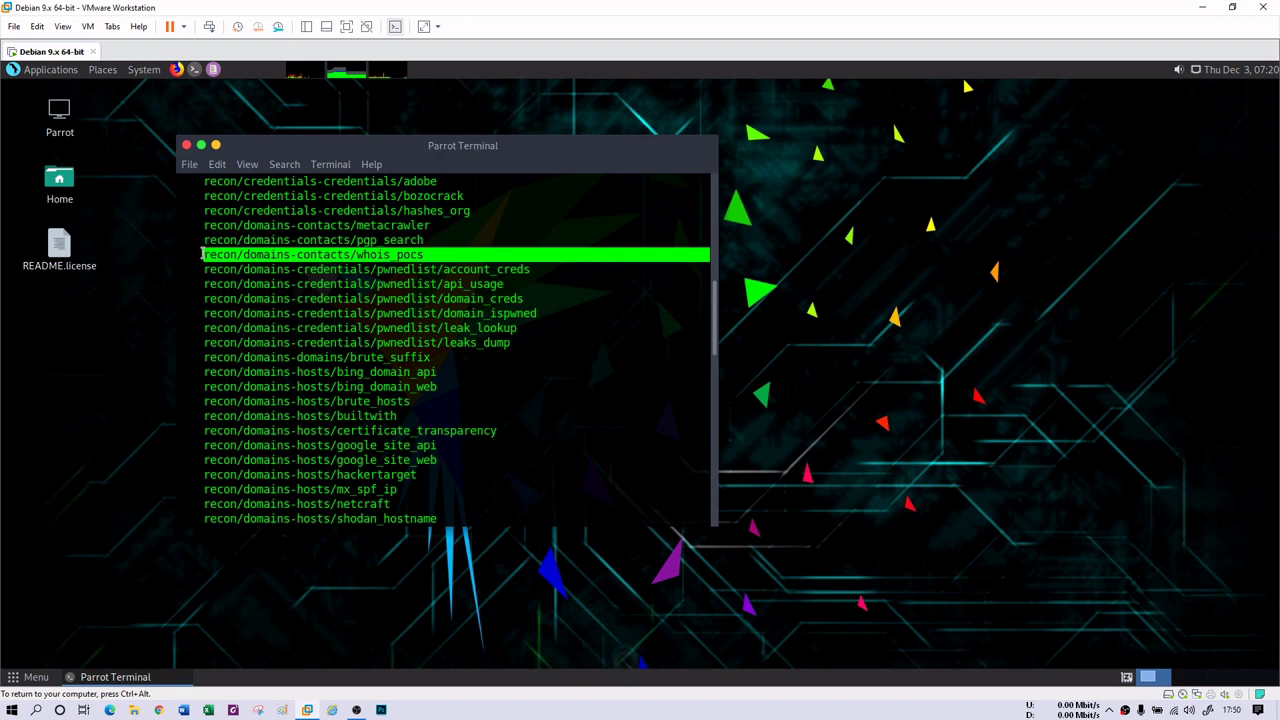
Clear the terminal and load the recon/domains-contacts/whois_pocs module.
key(ctrl+l)
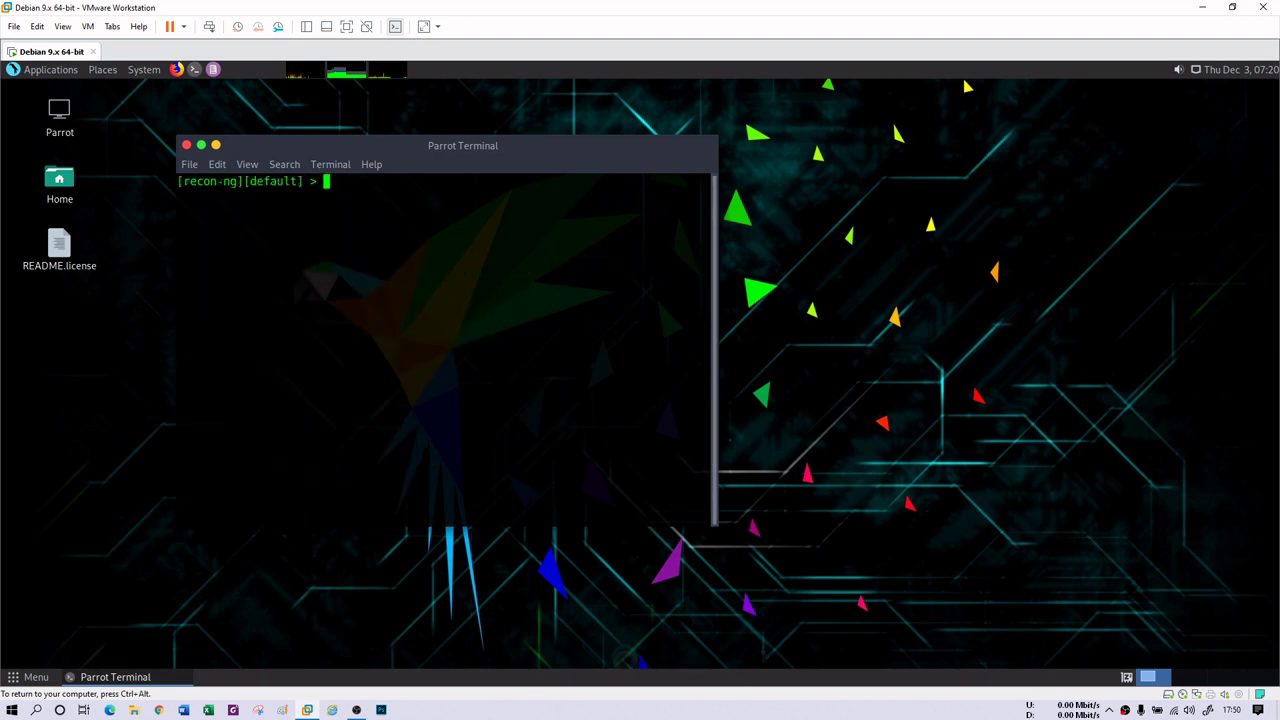
text(use)
key(ctrl+shift+v)
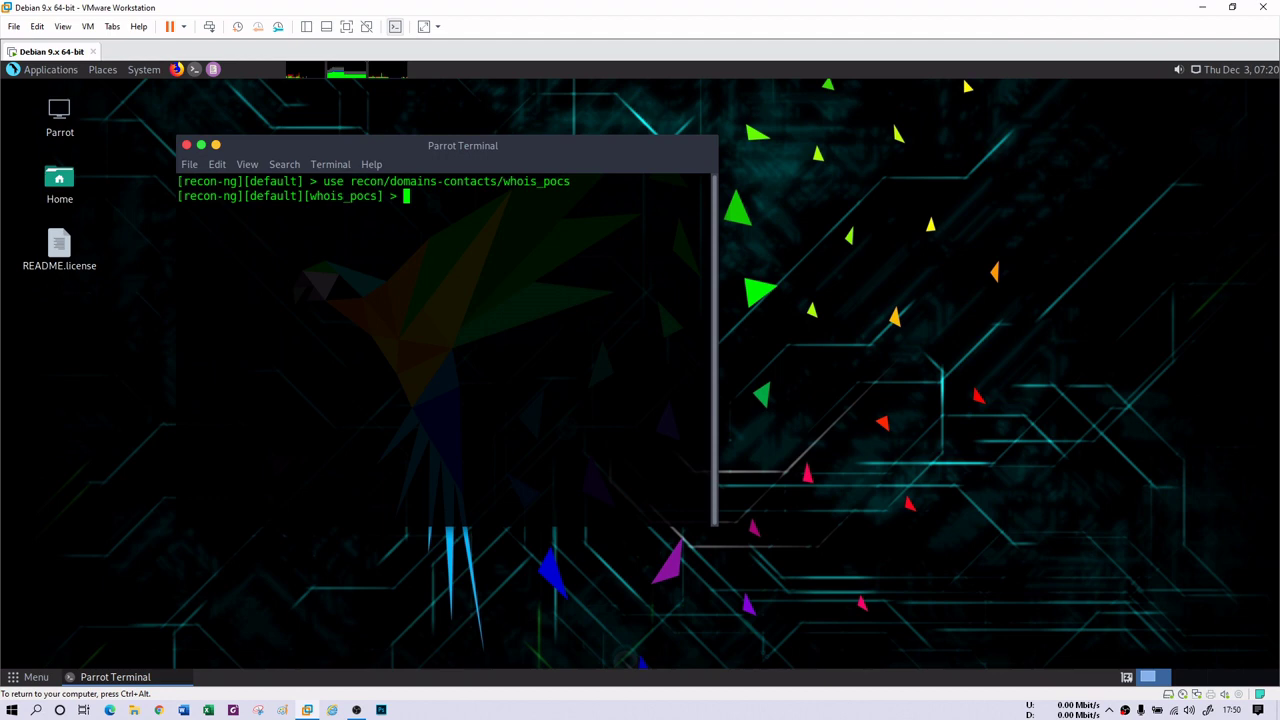
Show the whois_pocs module's info and examine its description and SOURCE option.
text(show info)
key(Return)
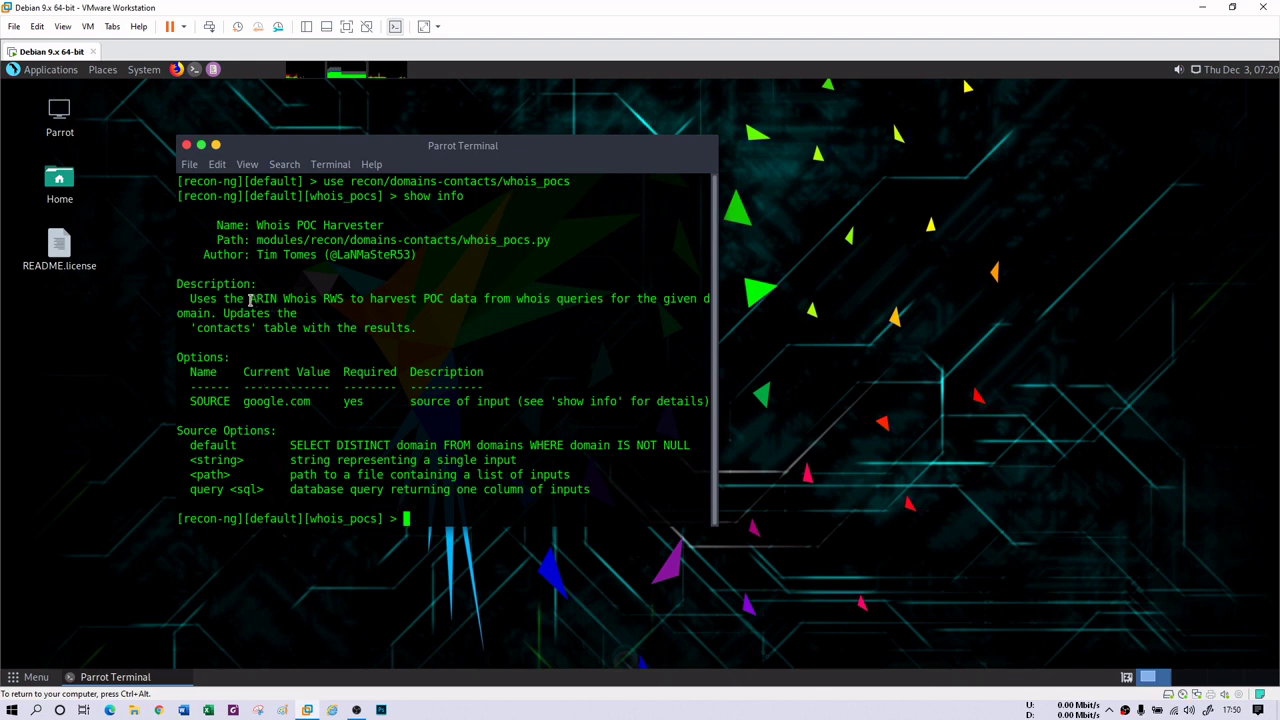
drag(249, 299, 322, 299)
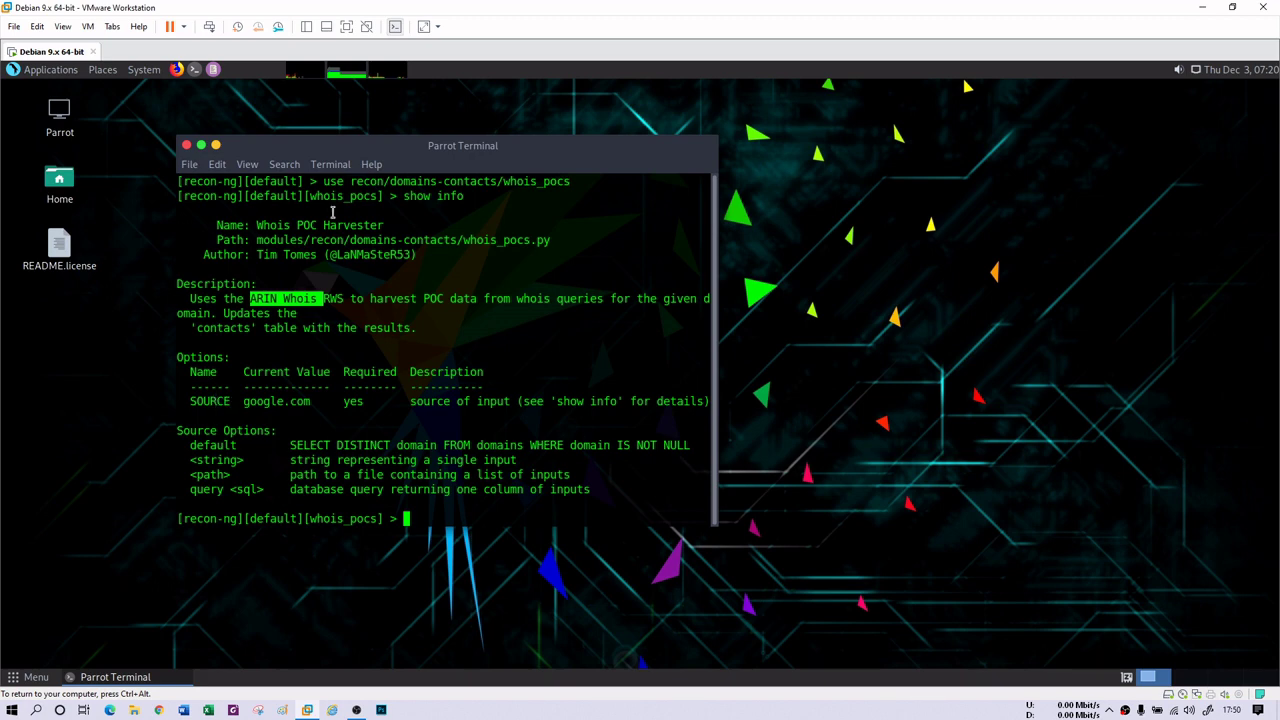
drag(466, 198, 437, 196)
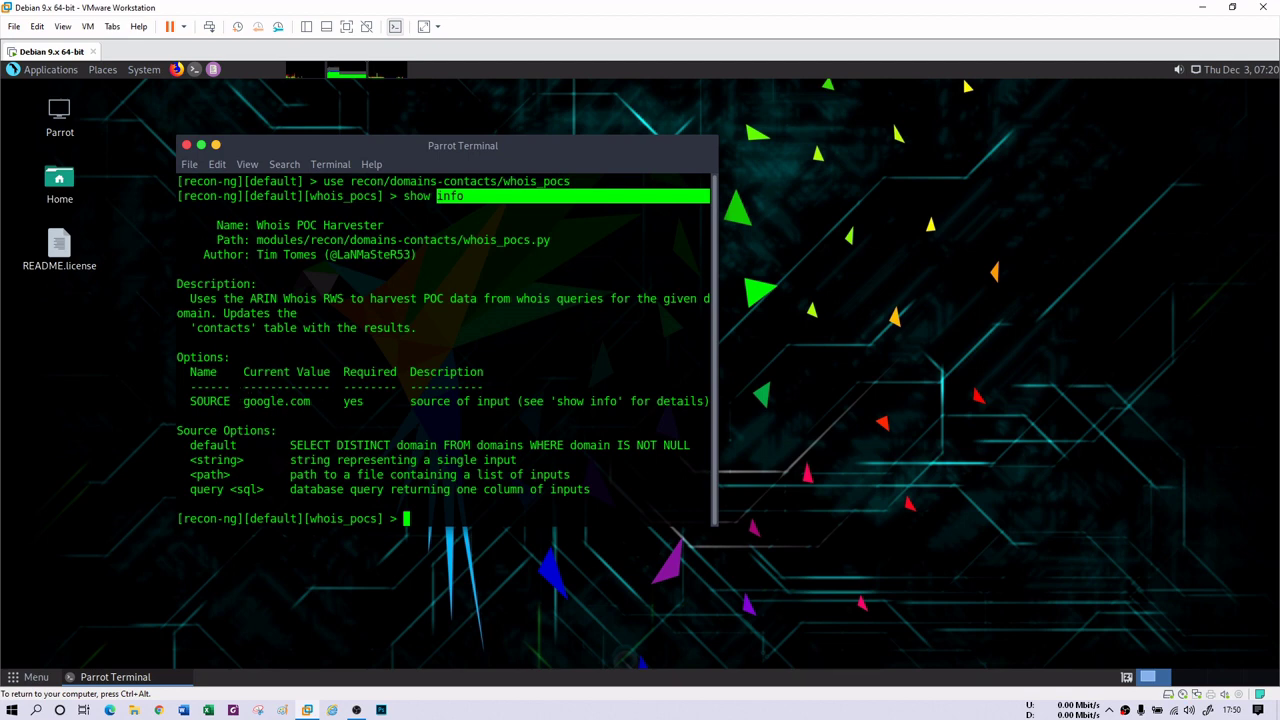
drag(238, 401, 316, 401)
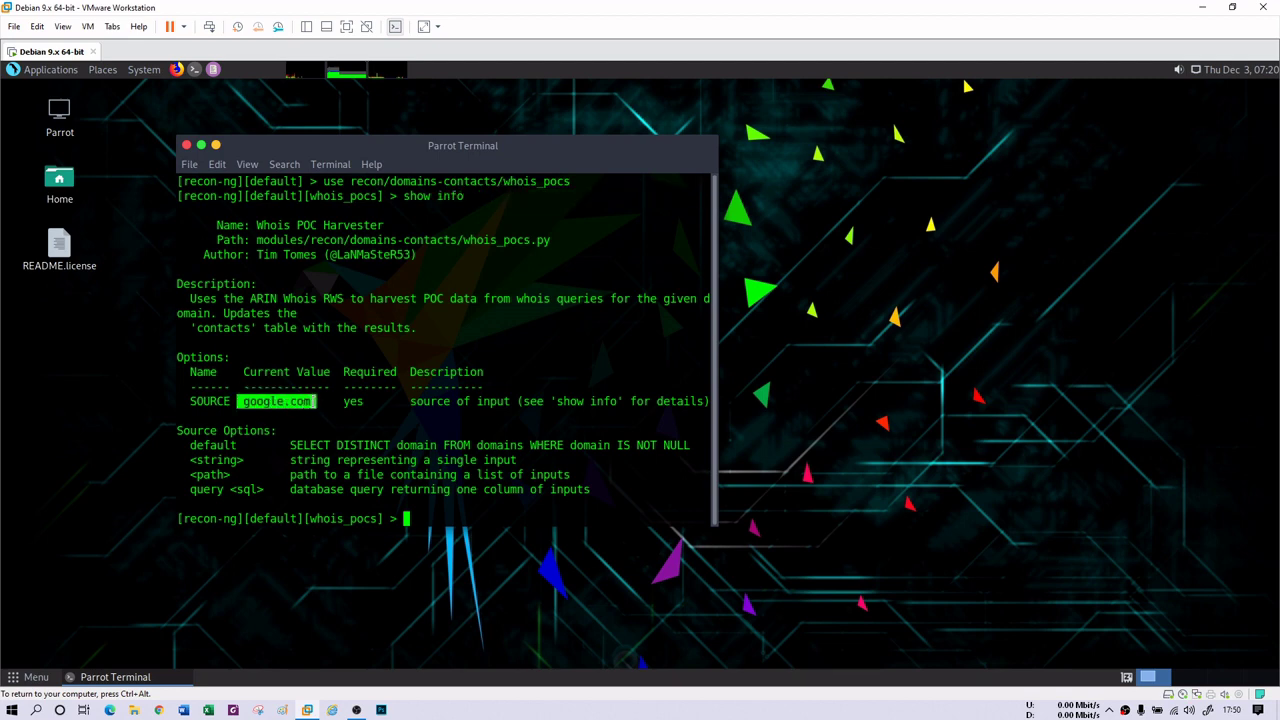
click(311, 405)
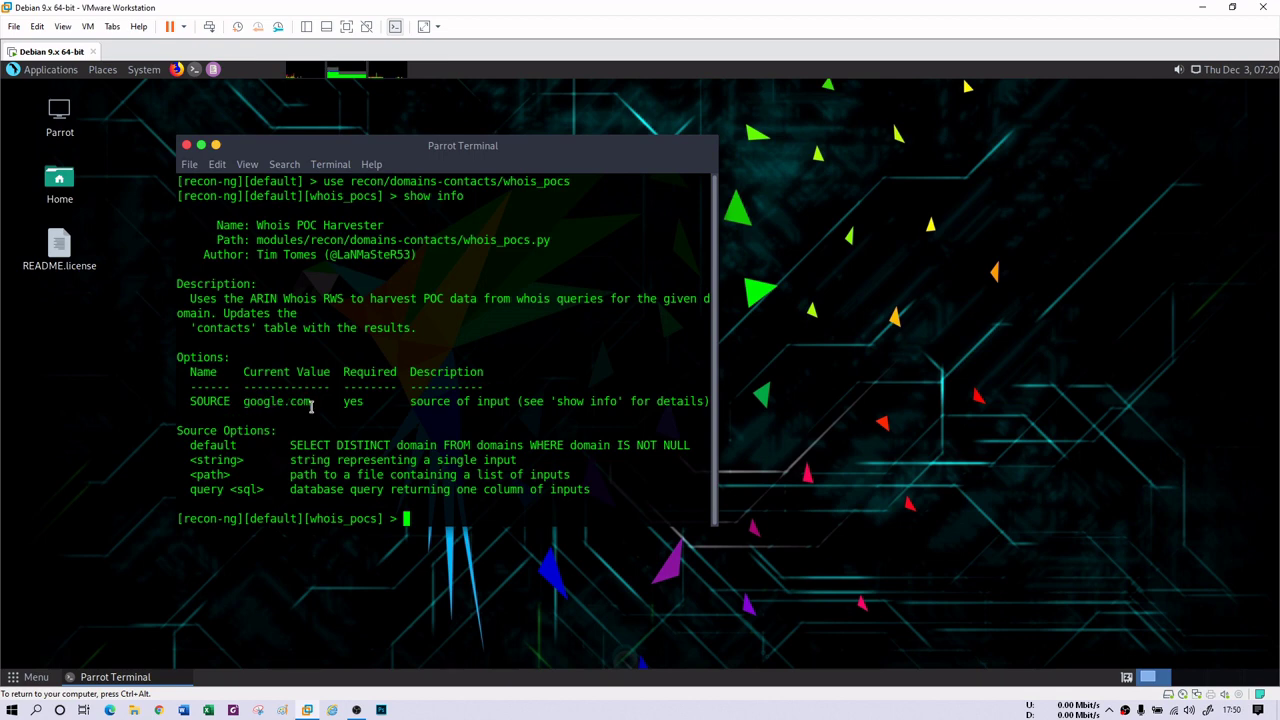
drag(314, 401, 245, 403)
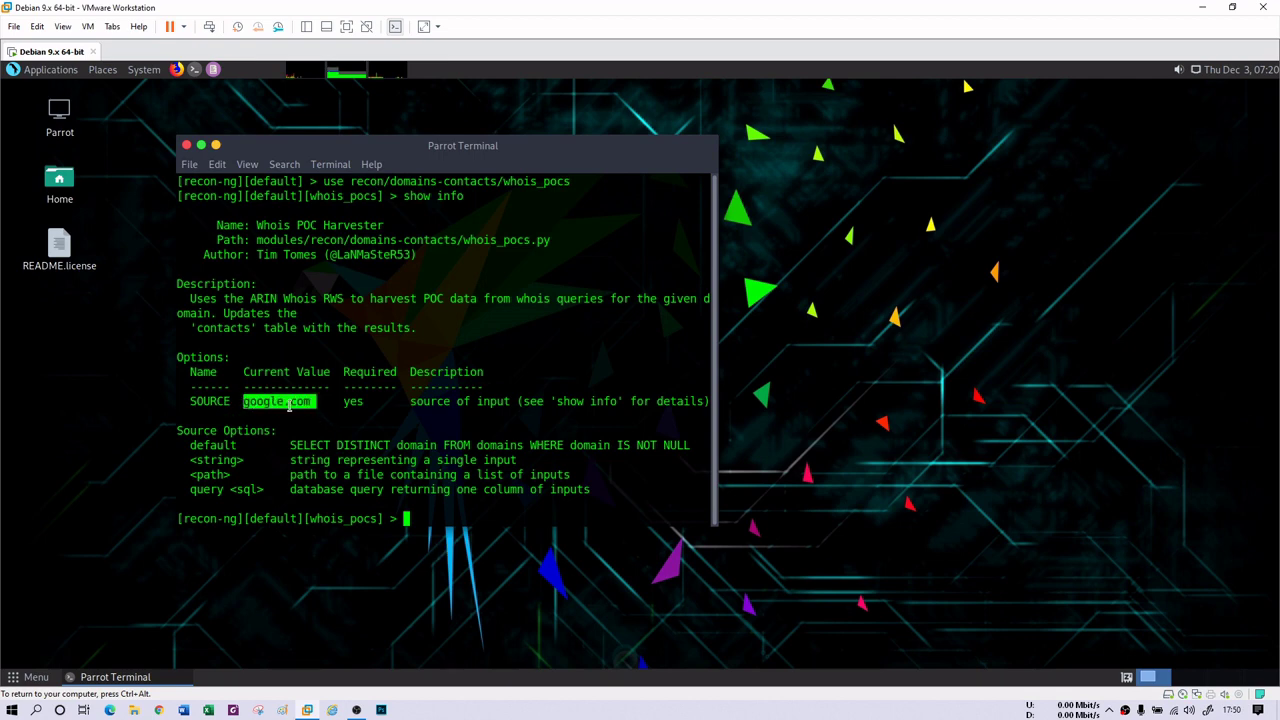
Run the whois_pocs module against google.com and interrupt the harvest.
text(set)
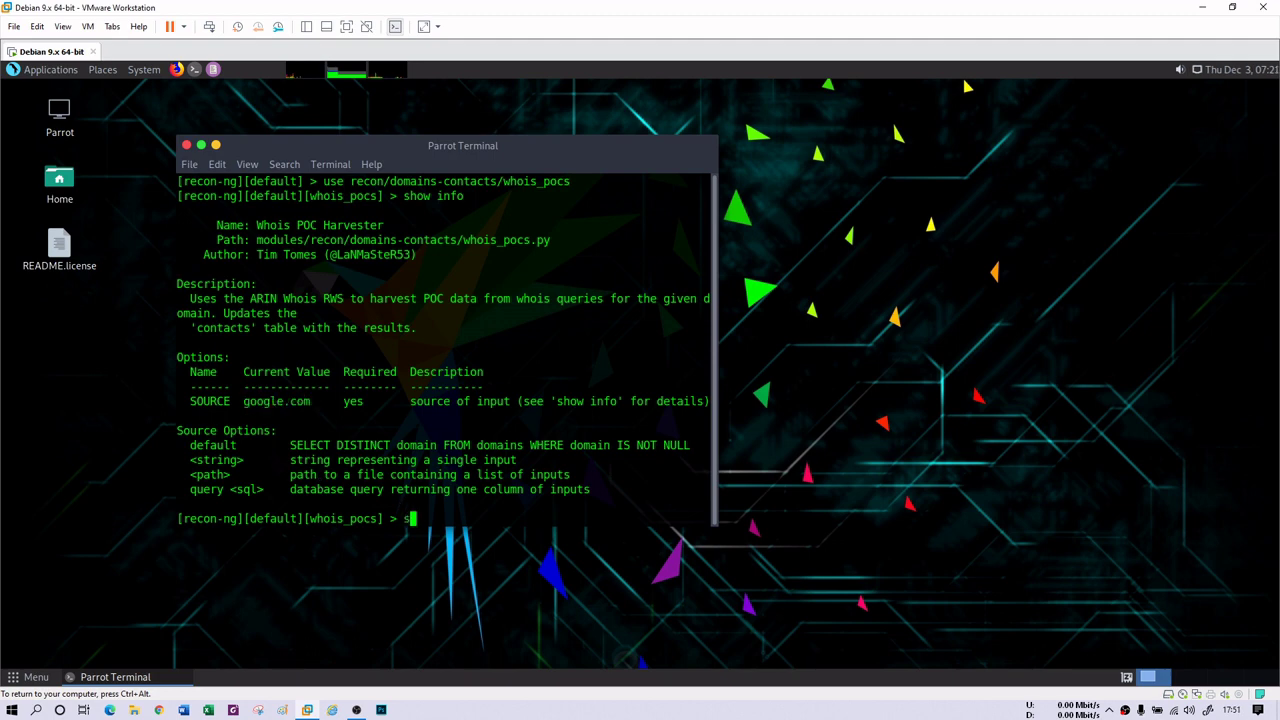
key(BackSpace)
key(BackSpace)
key(BackSpace)
text(run)
key(Return)
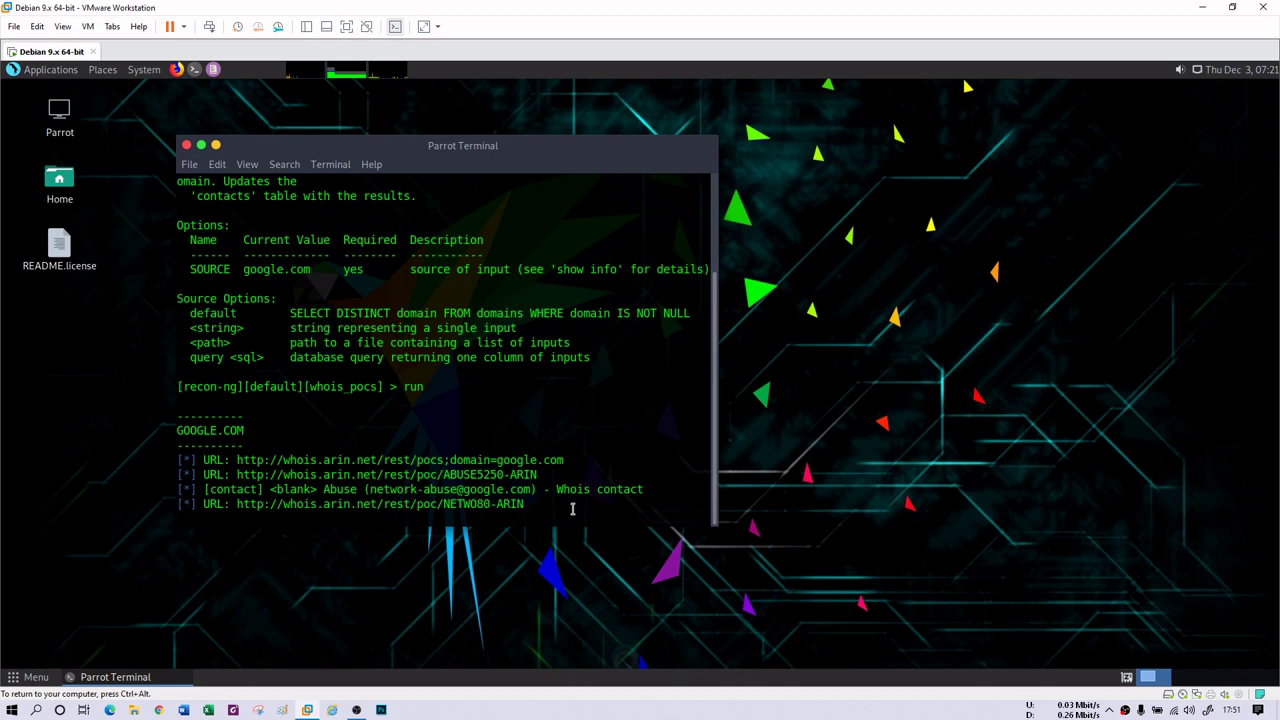
key(ctrl+c)
Exit the whois_pocs module context back to the default workspace prompt and clear the terminal.
text(clea)
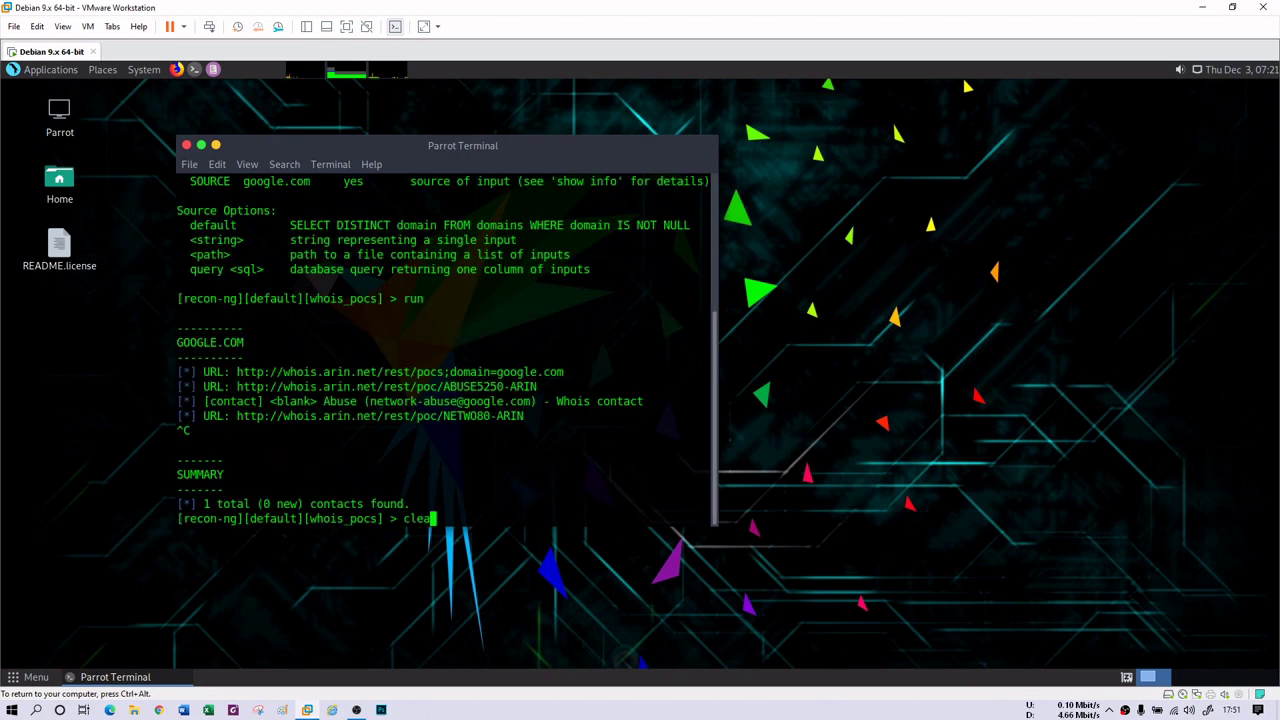
key(BackSpace)
key(BackSpace)
key(BackSpace)
text(back)
key(Return)
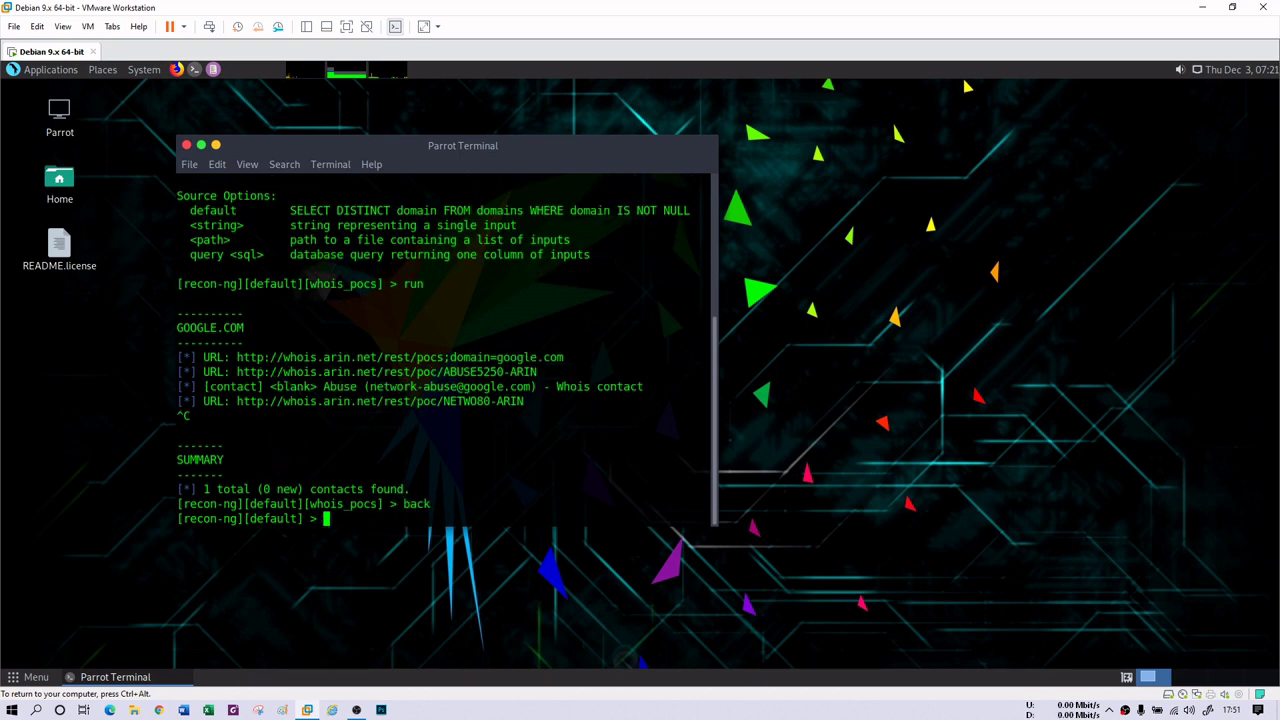
text(clear)
key(Return)
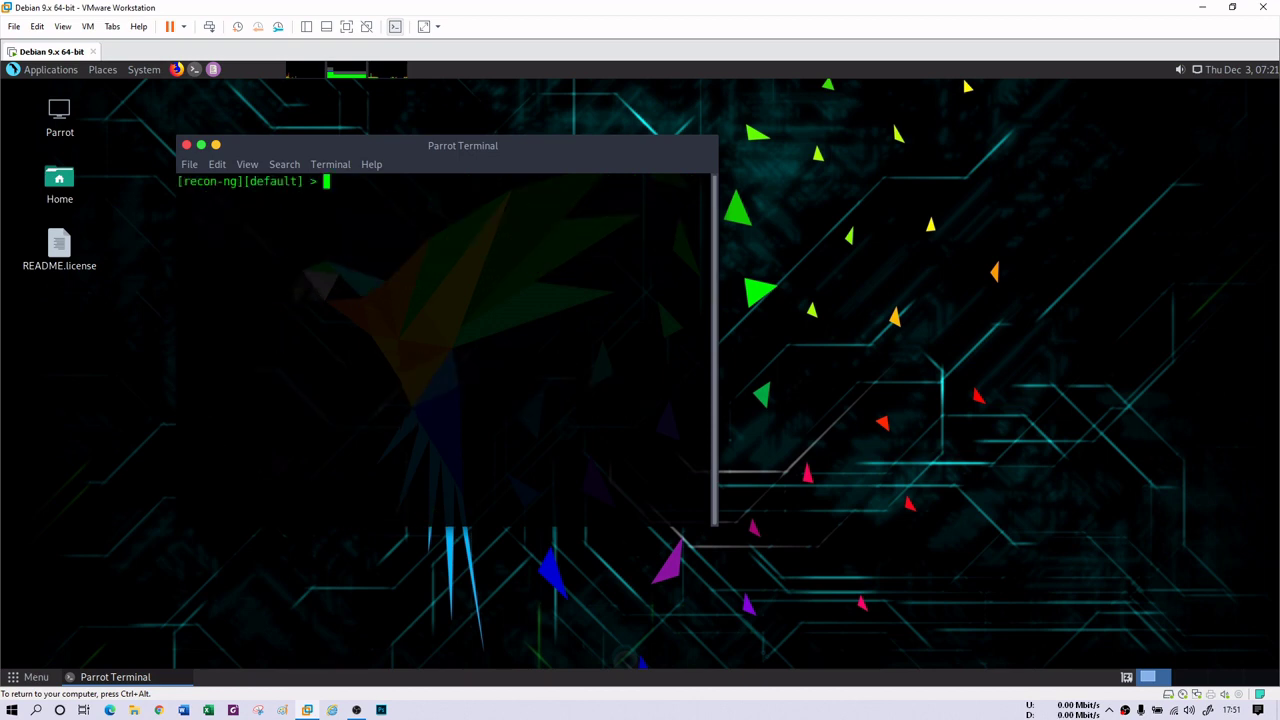
List the available modules and copy the path recon/hosts-hosts/resolve.
text(show modules)
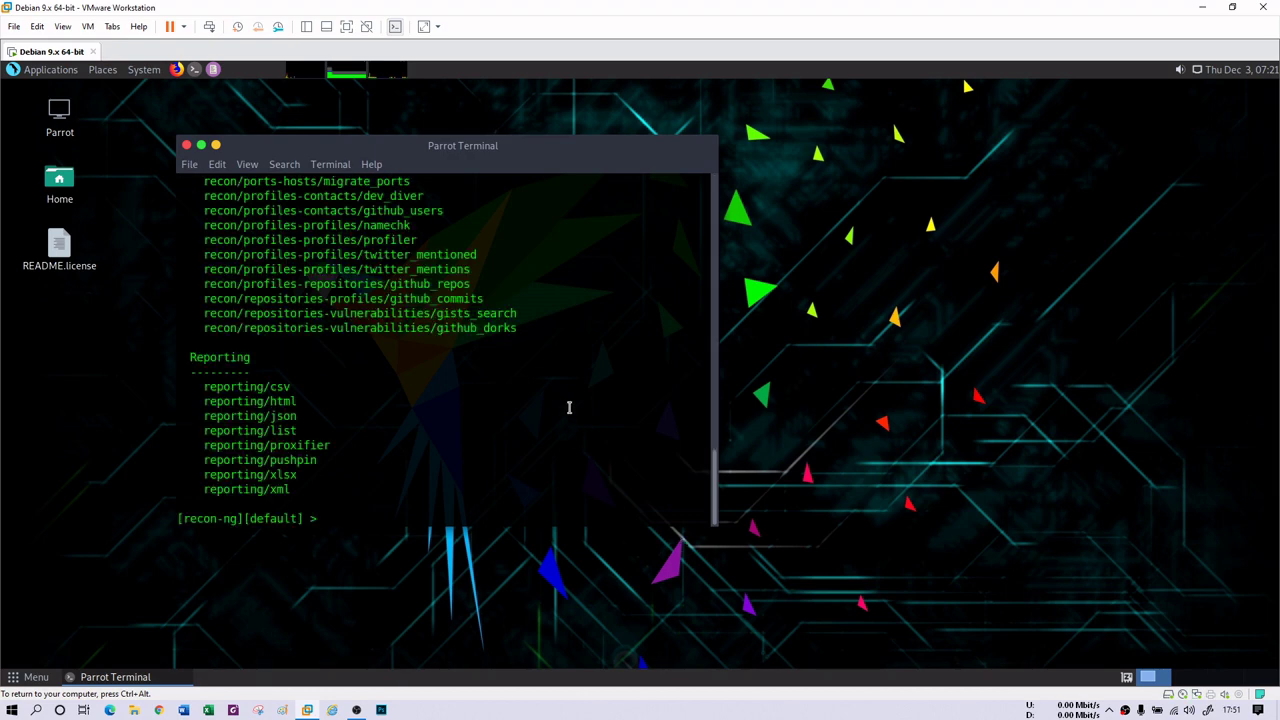
scroll(552, 286, up, 4)
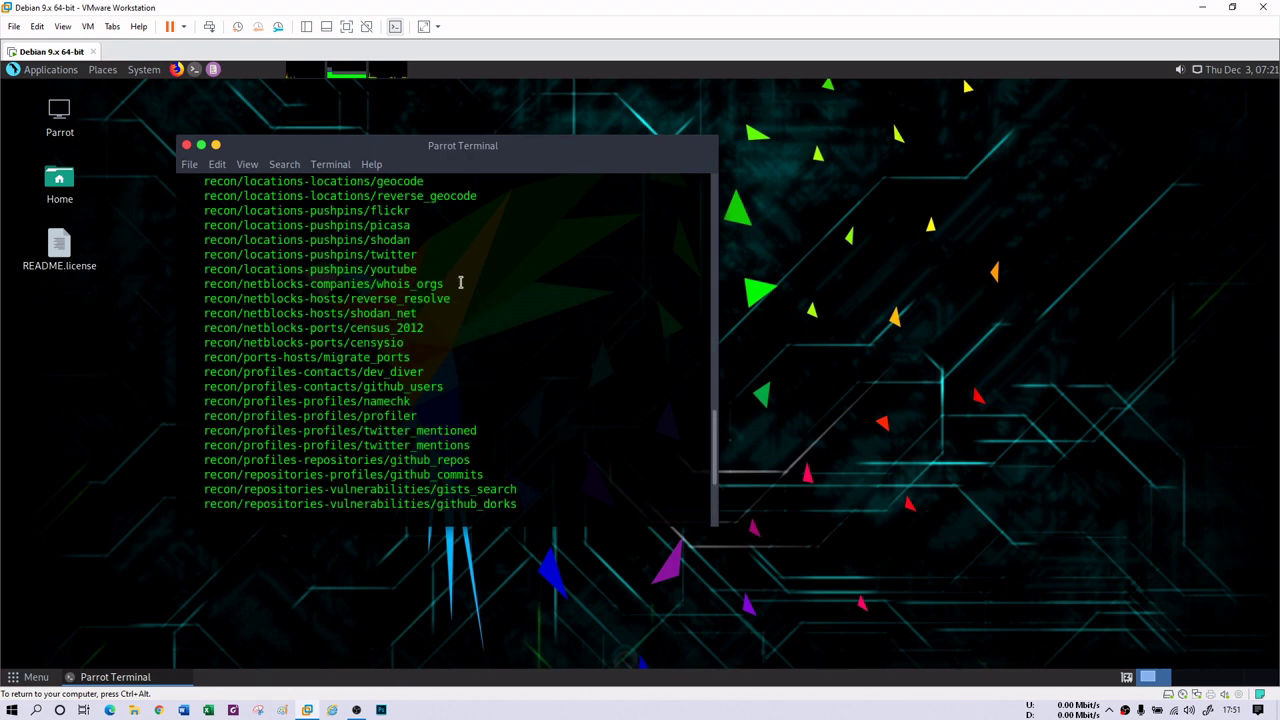
scroll(460, 283, up, 4)
drag(374, 286, 200, 284)
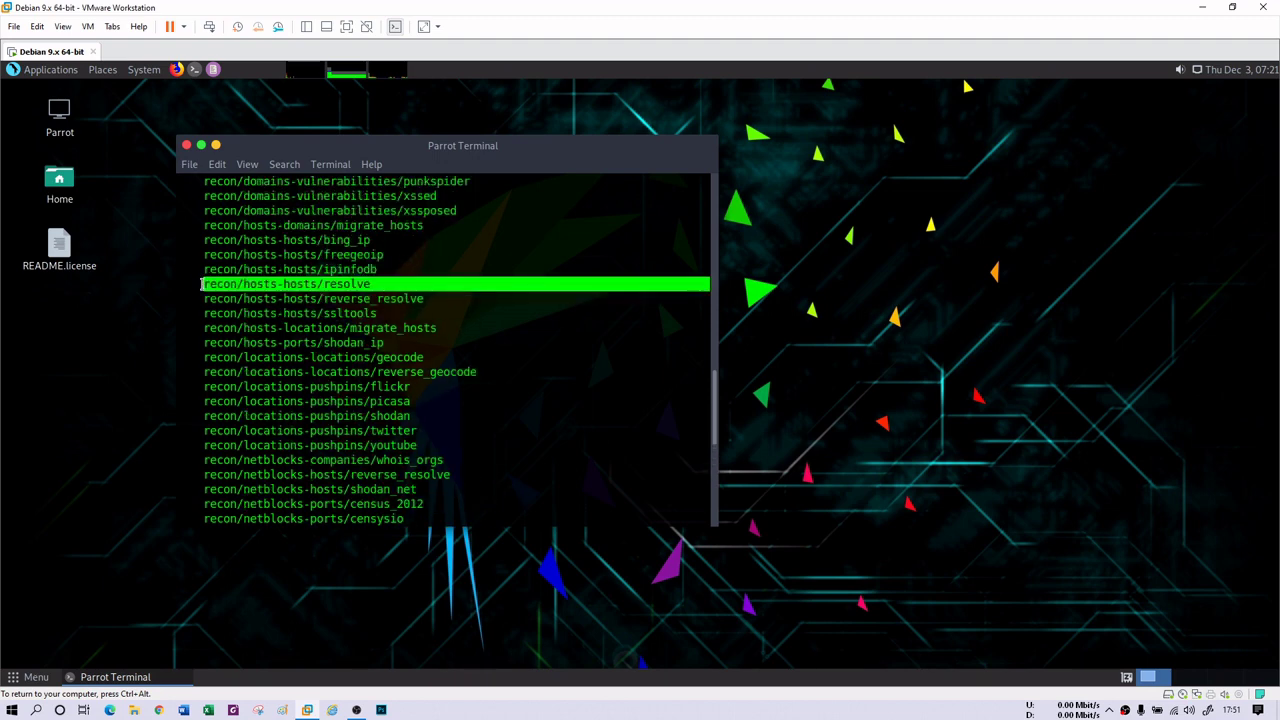
Clear the terminal, load the recon/hosts-hosts/resolve module, and clear the screen again at its prompt.
text(clear)
key(Return)
text(use)
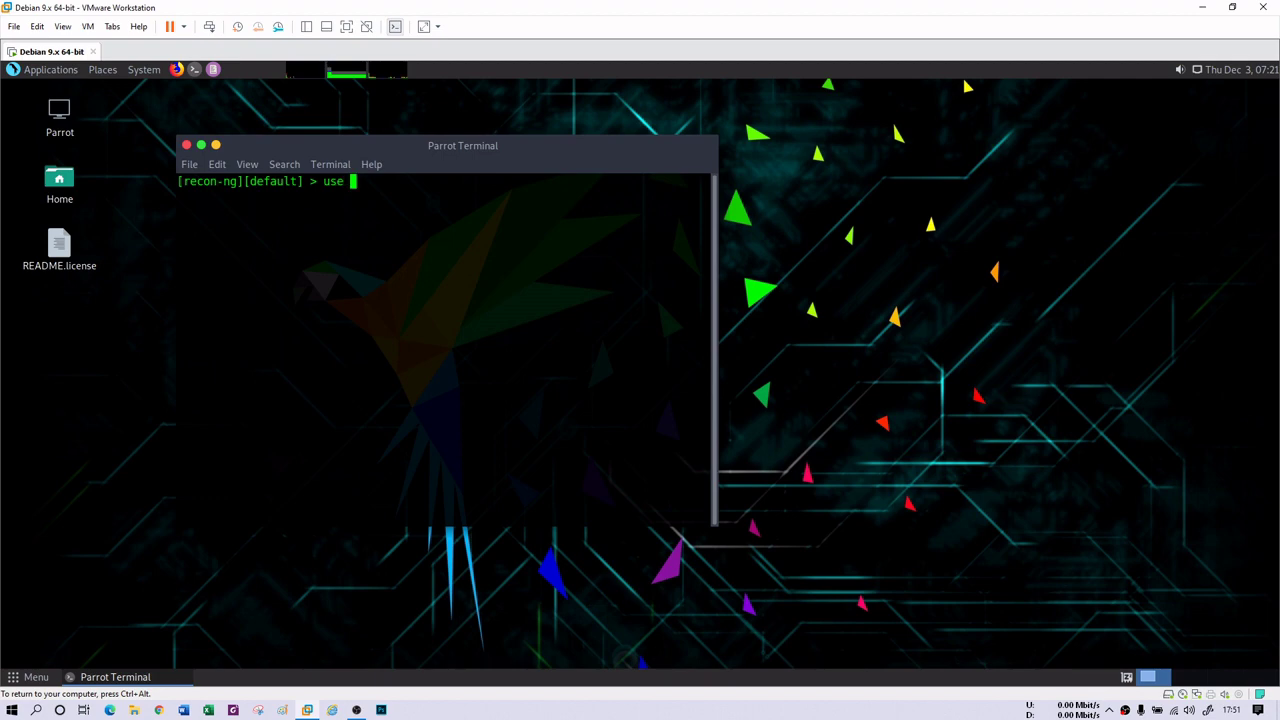
key(ctrl+shift+v)
key(Return)
key(Return)
text(cl)
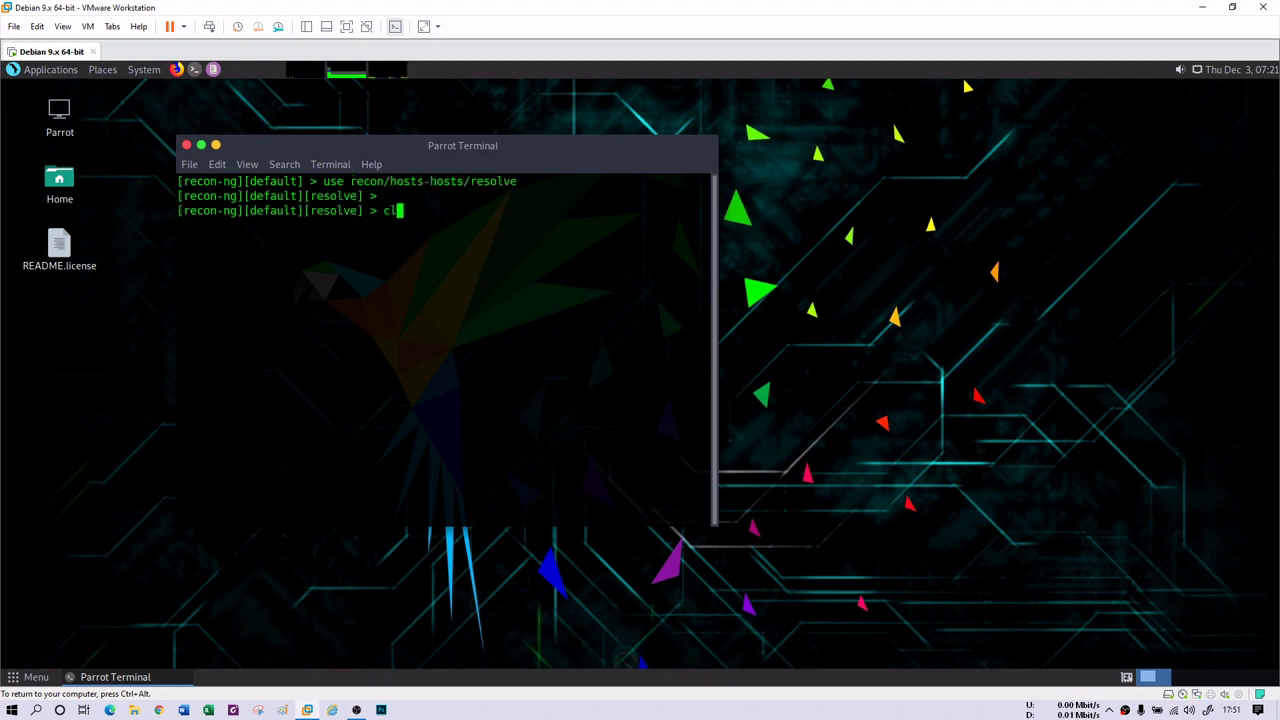
text(ear)
key(Return)
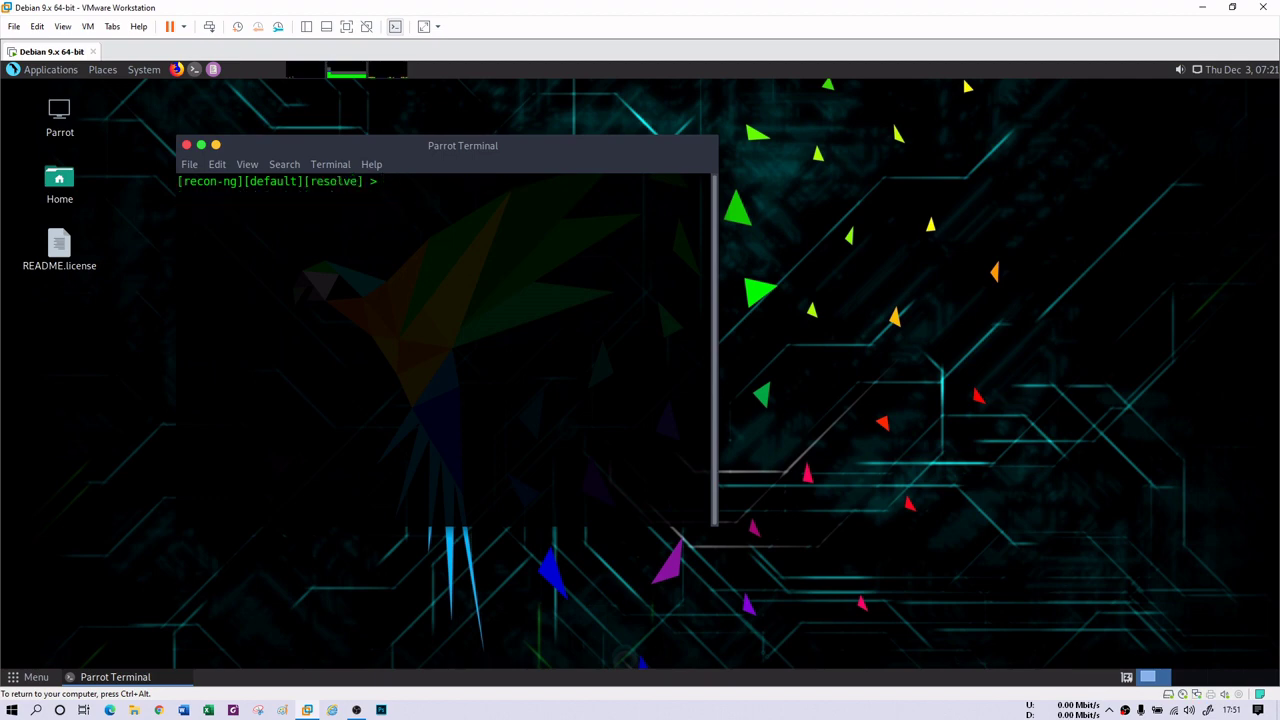
Show the resolve module's options, check its SOURCE value, and run the module against google.com.
text(show options)
key(Return)
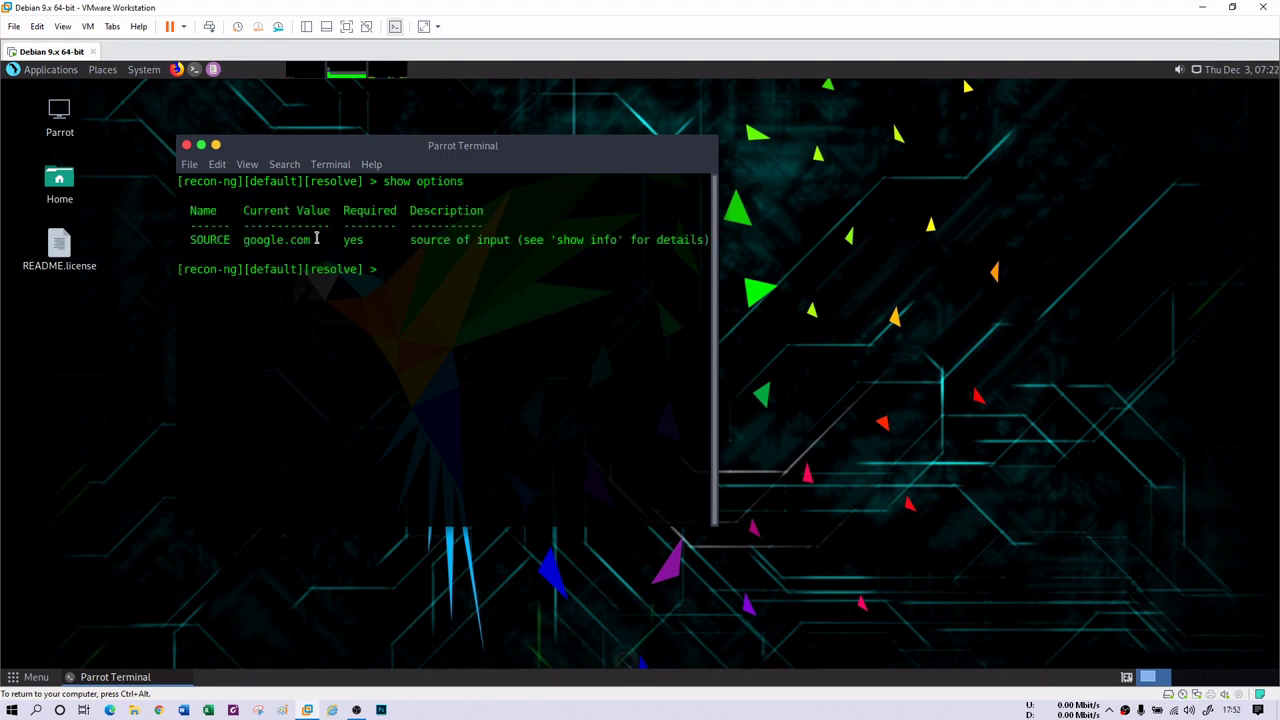
drag(320, 240, 243, 241)
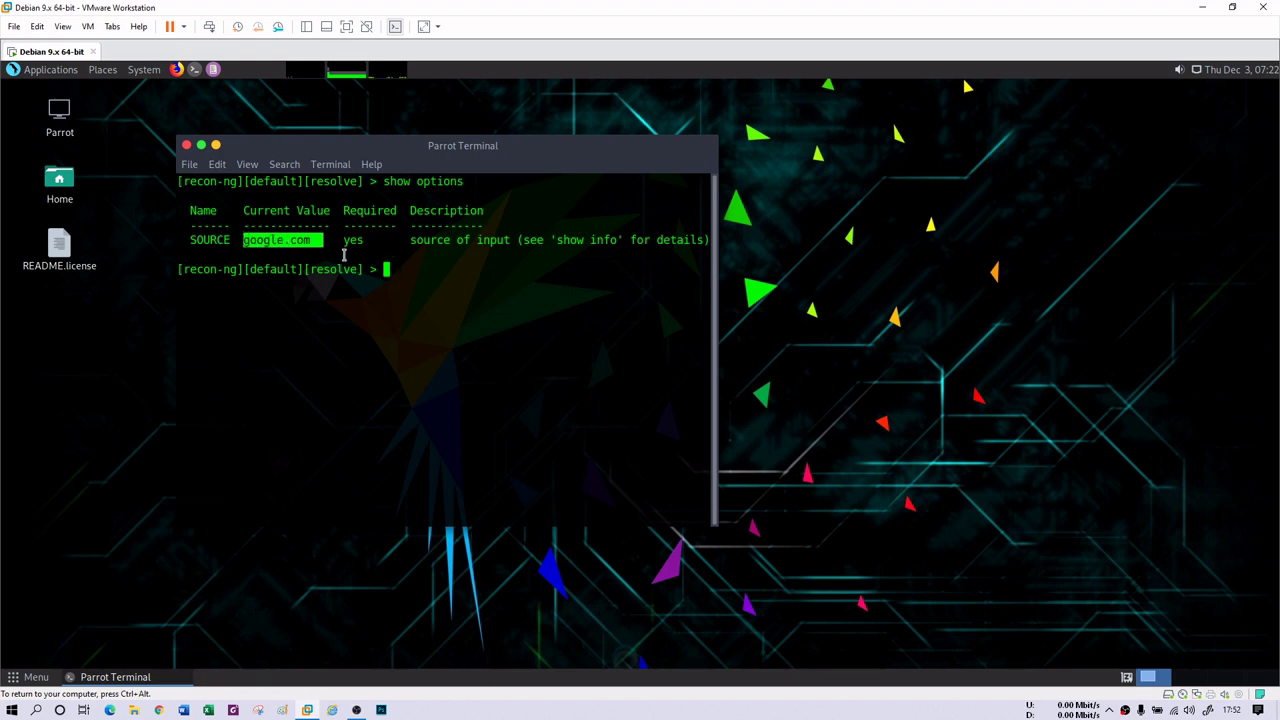
click(394, 279)
text(run)
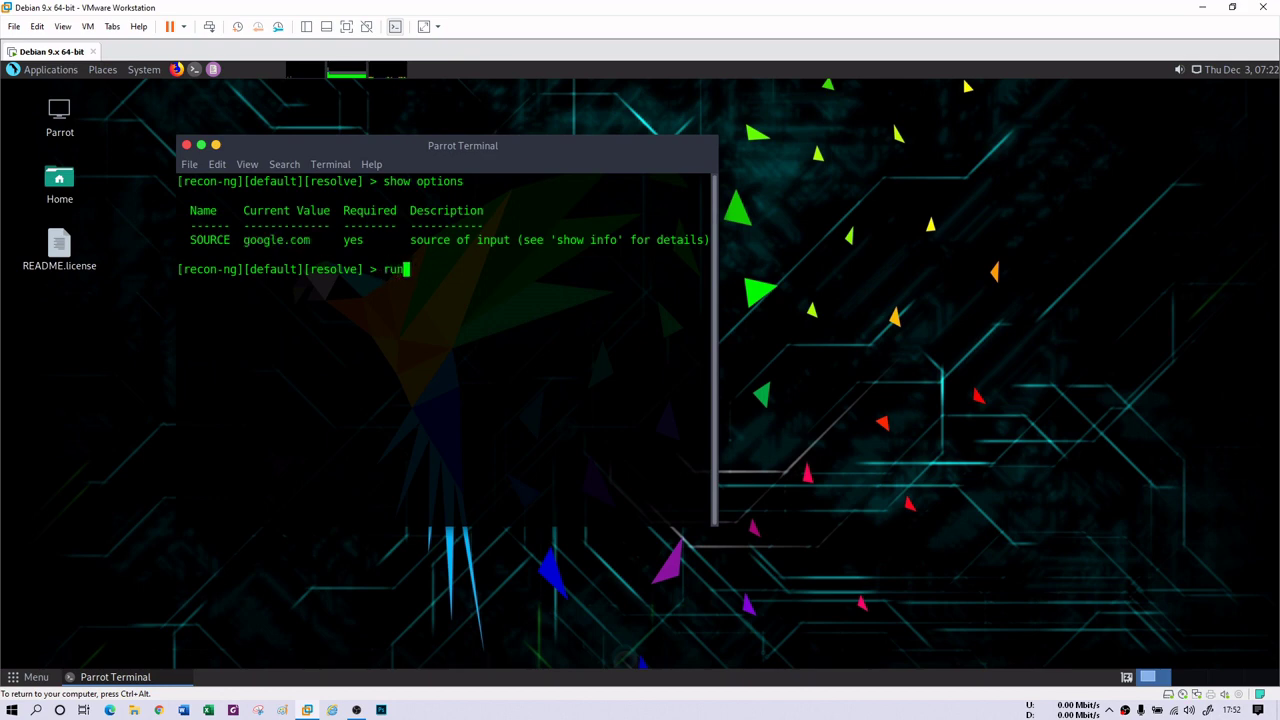
key(Return)
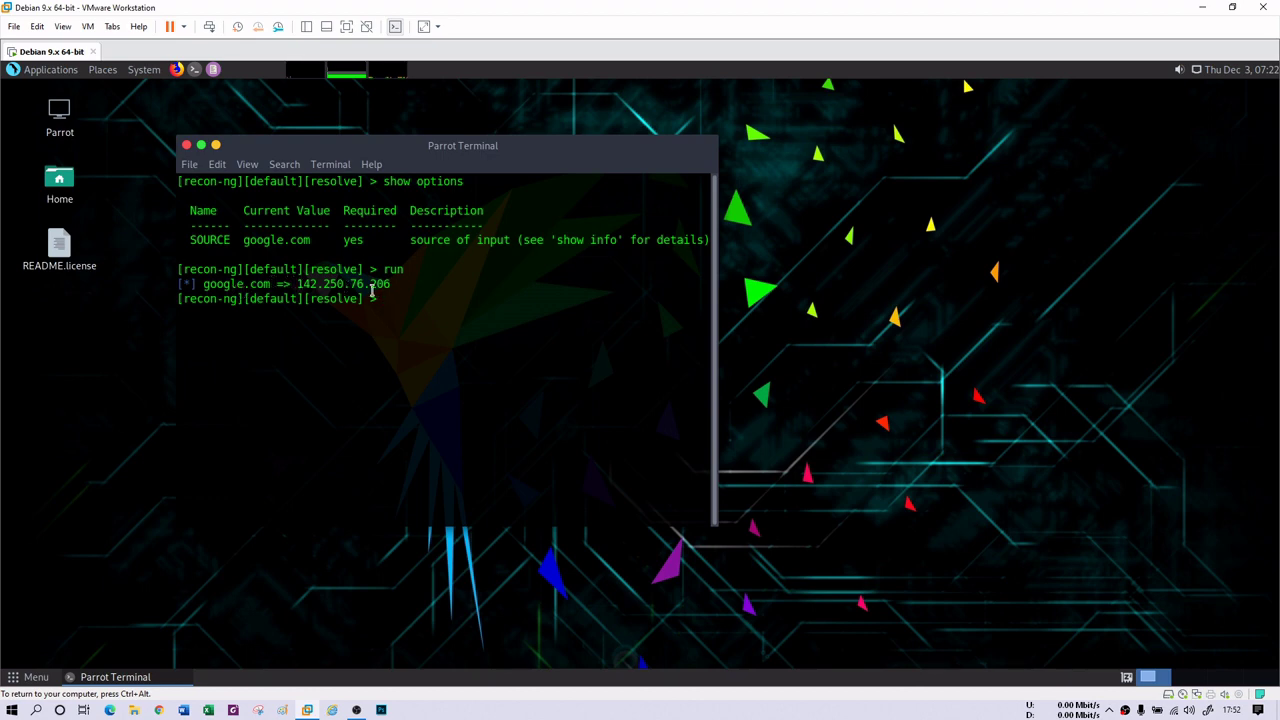
drag(401, 286, 302, 285)
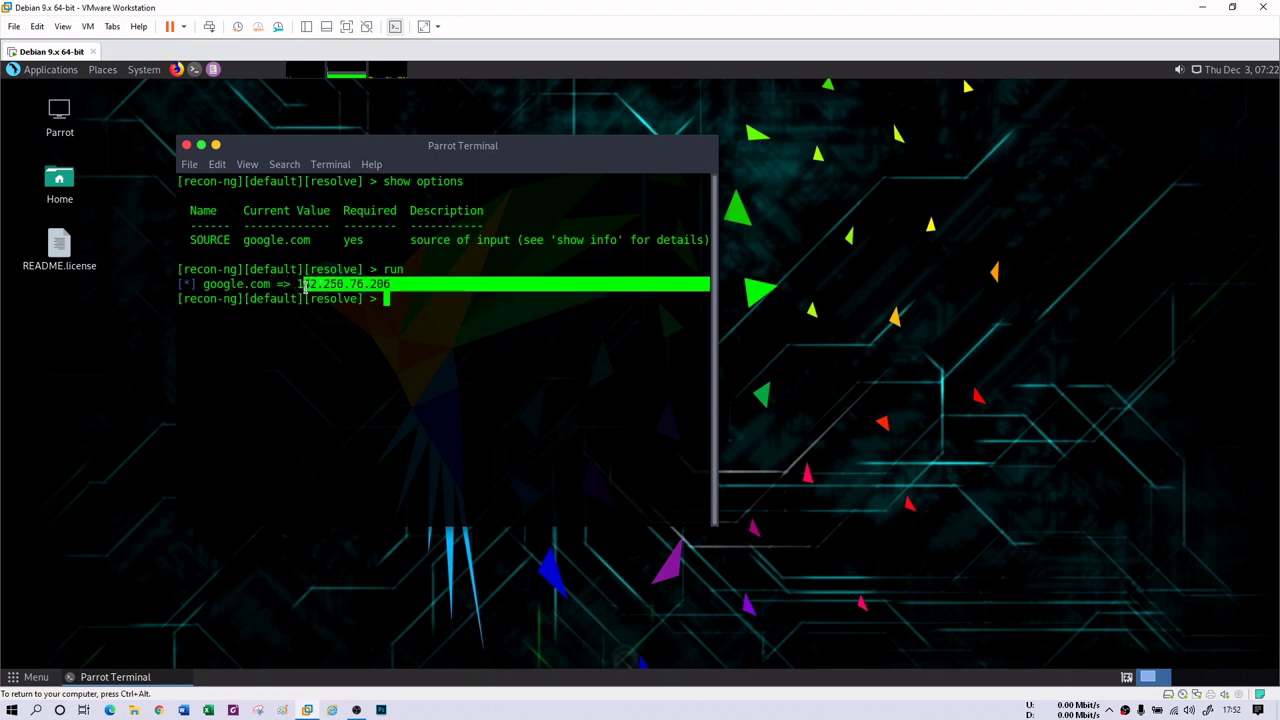
click(302, 285)
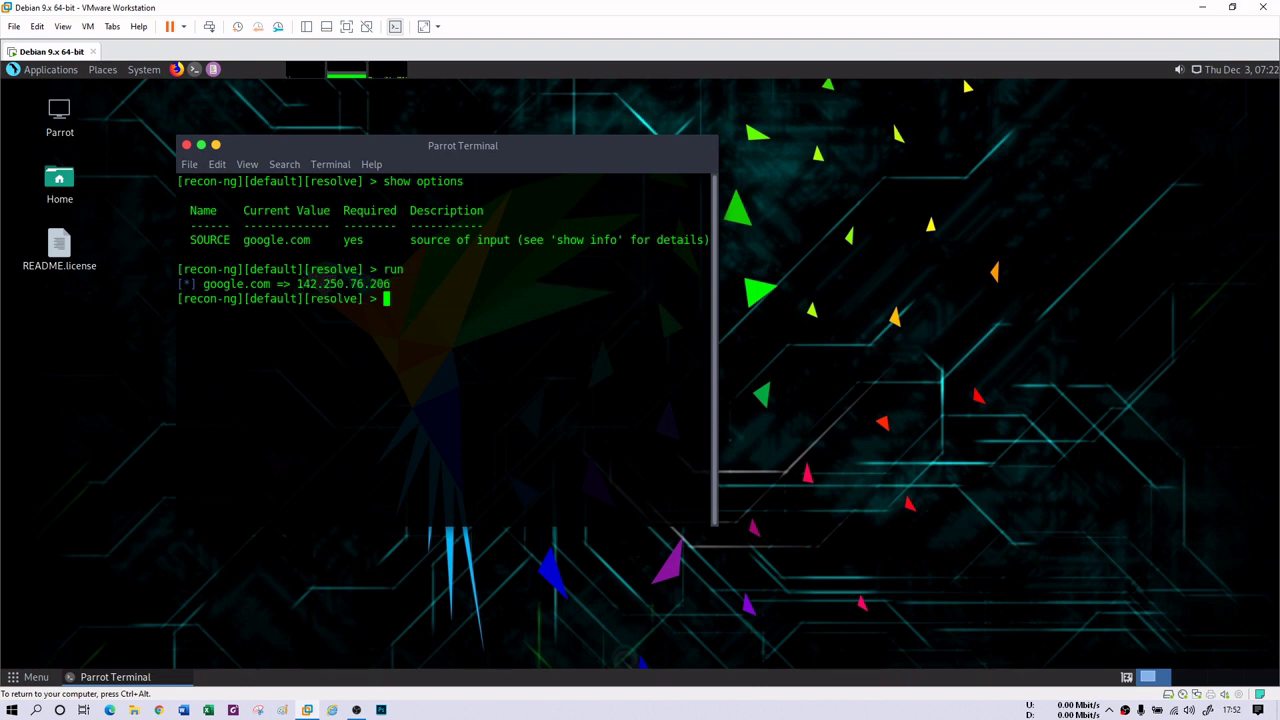
Clear the terminal and exit the resolve module back to the default workspace prompt.
text(clear)
key(Return)
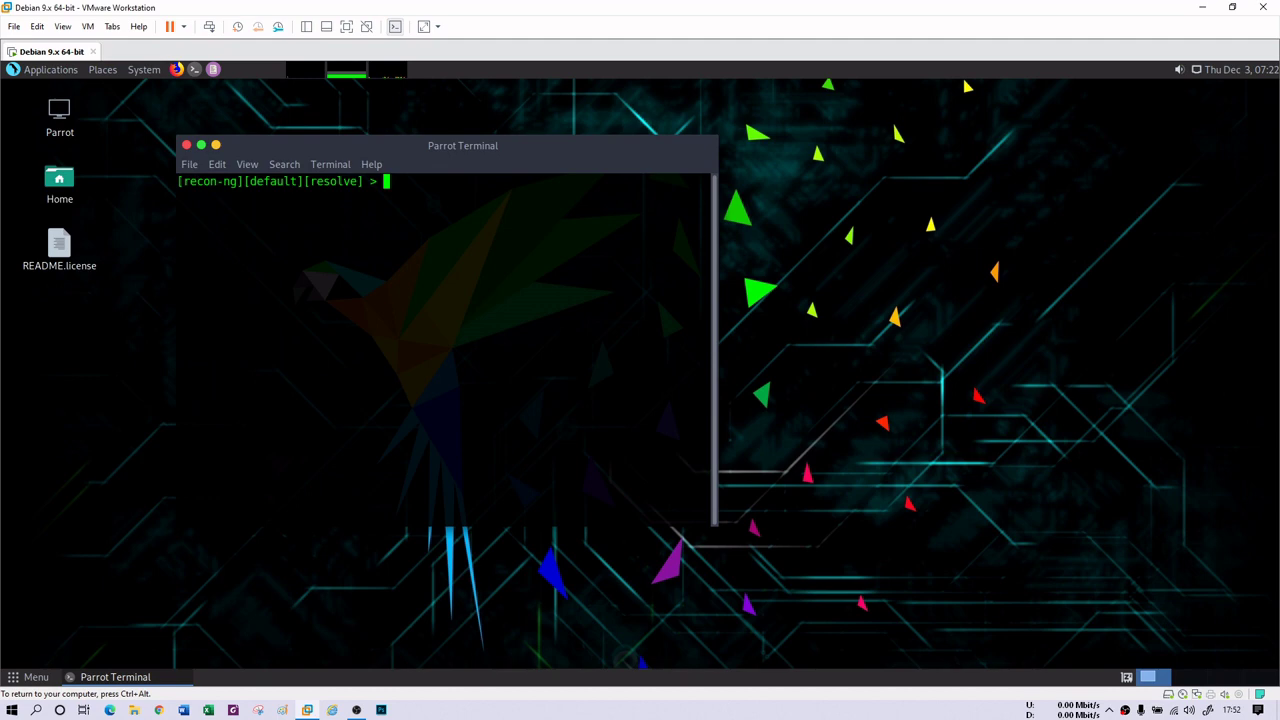
text(back)
key(Return)
List the available modules and select the path recon/domains-hosts/ssl_san for reuse.
text(show mo)
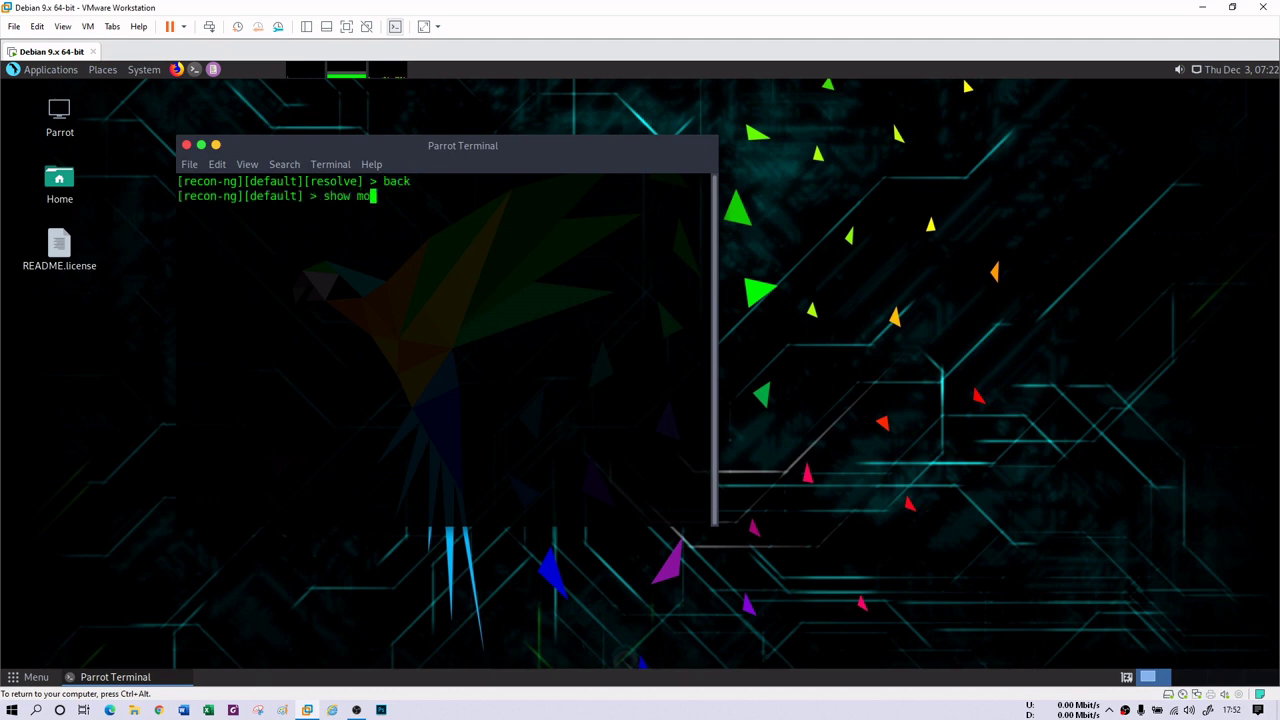
text(dules)
key(Return)
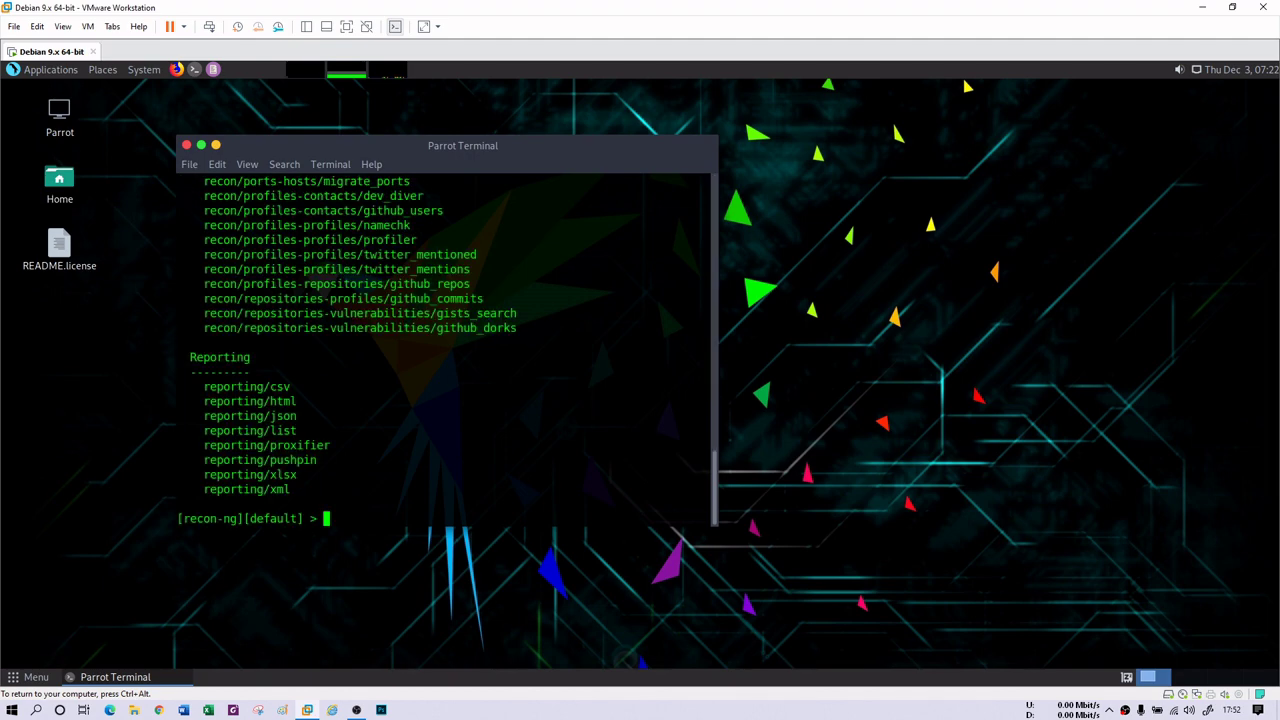
text(cle)
key(BackSpace)
key(BackSpace)
key(BackSpace)
scroll(548, 274, up, 6)
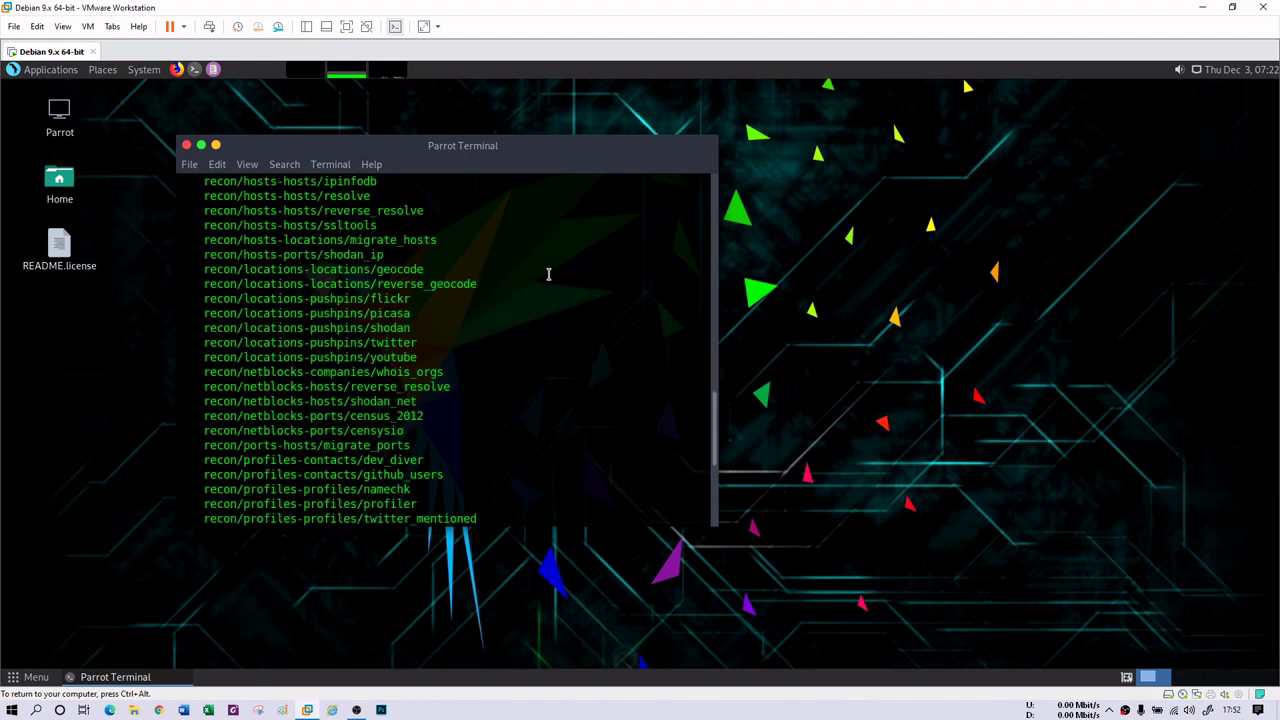
scroll(548, 274, up, 2)
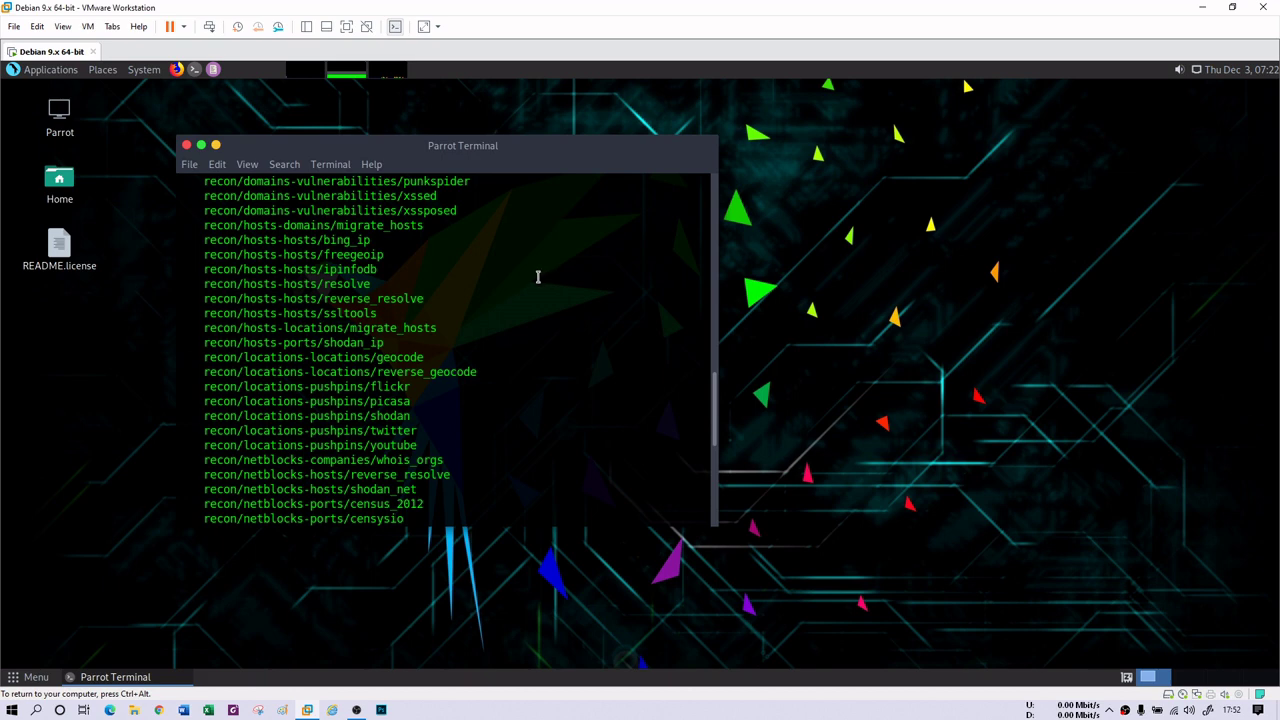
scroll(537, 276, up, 3)
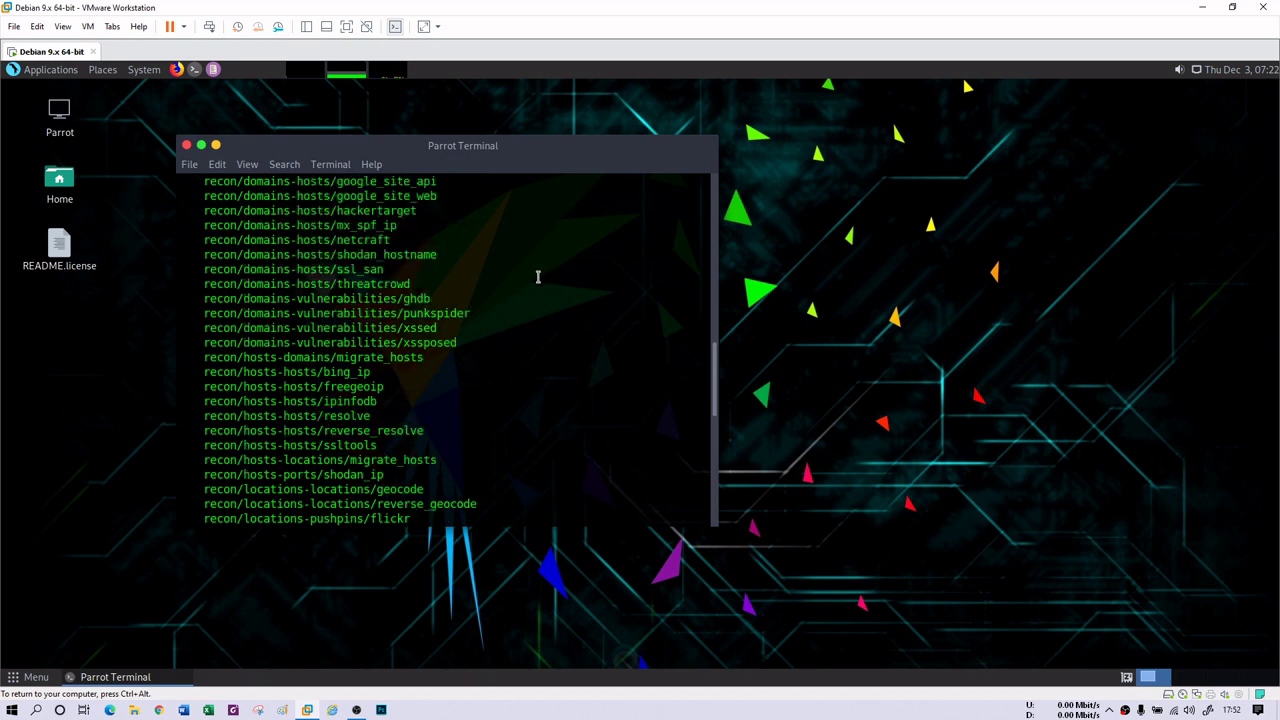
triple_click(220, 268)
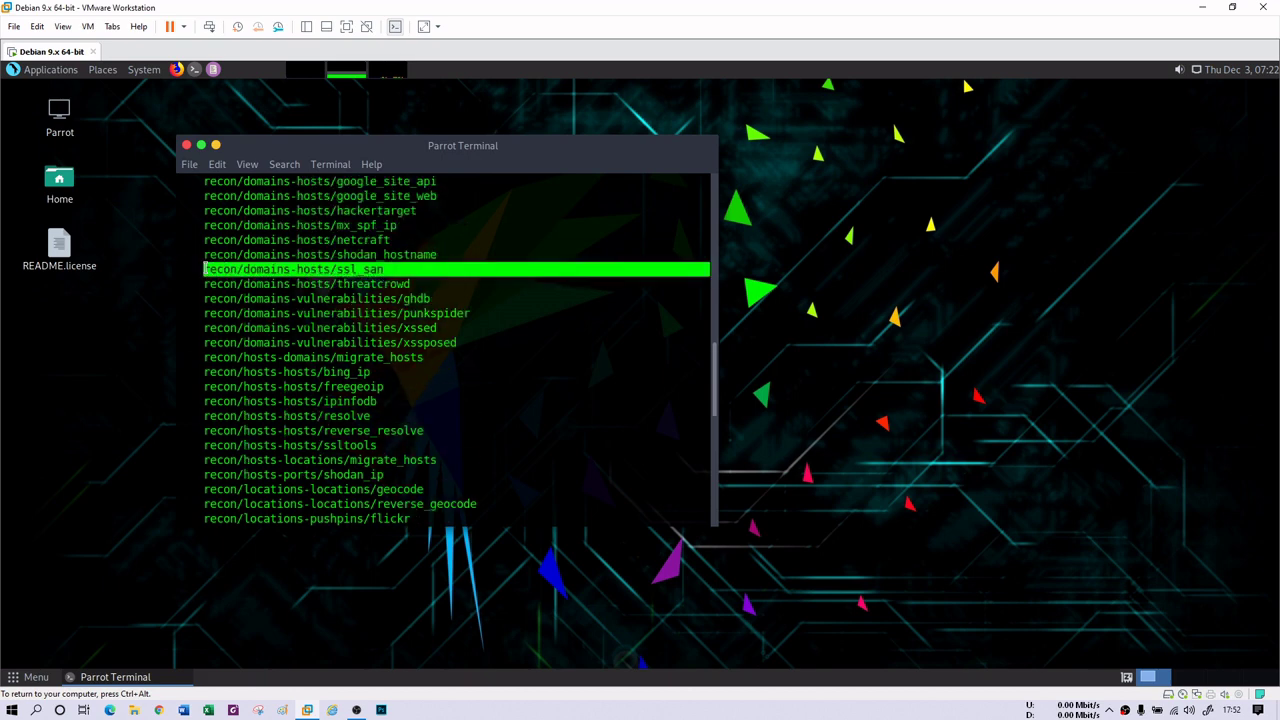
Clear the terminal and load the recon/domains-hosts/ssl_san module.
text(clear)
key(Return)
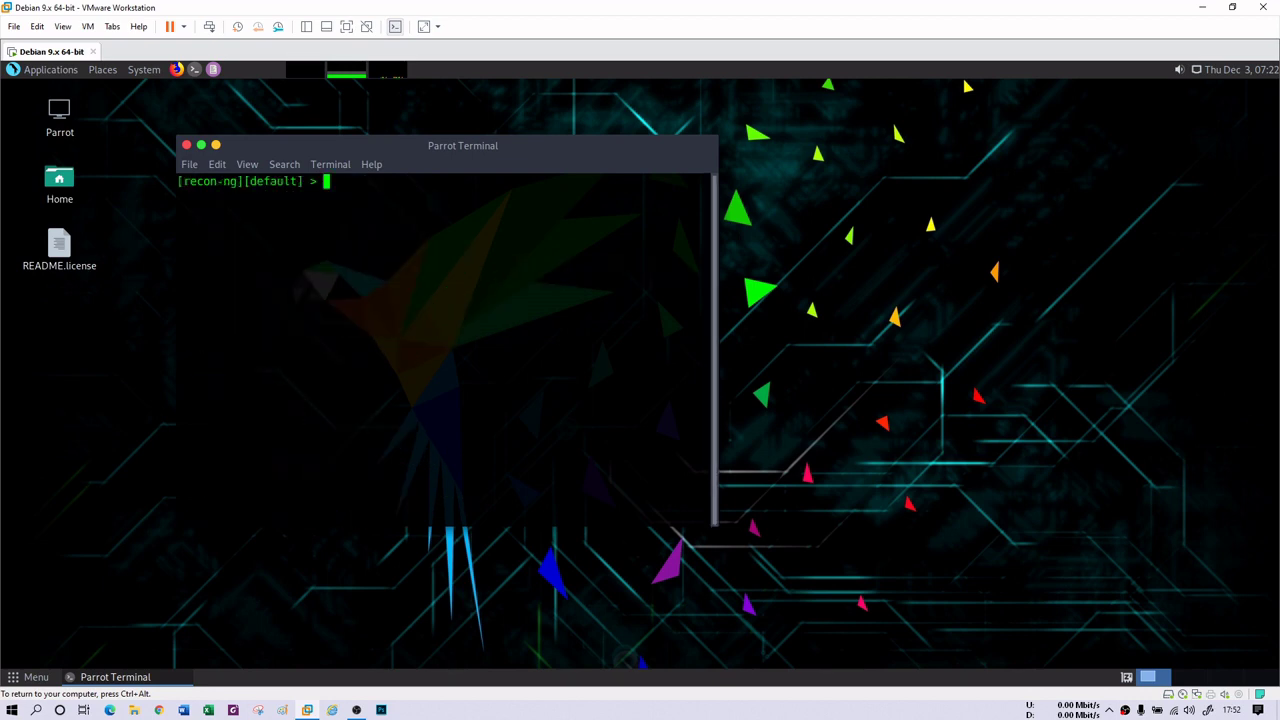
text(use)
text(recon/domains-hosts/ssl_san)
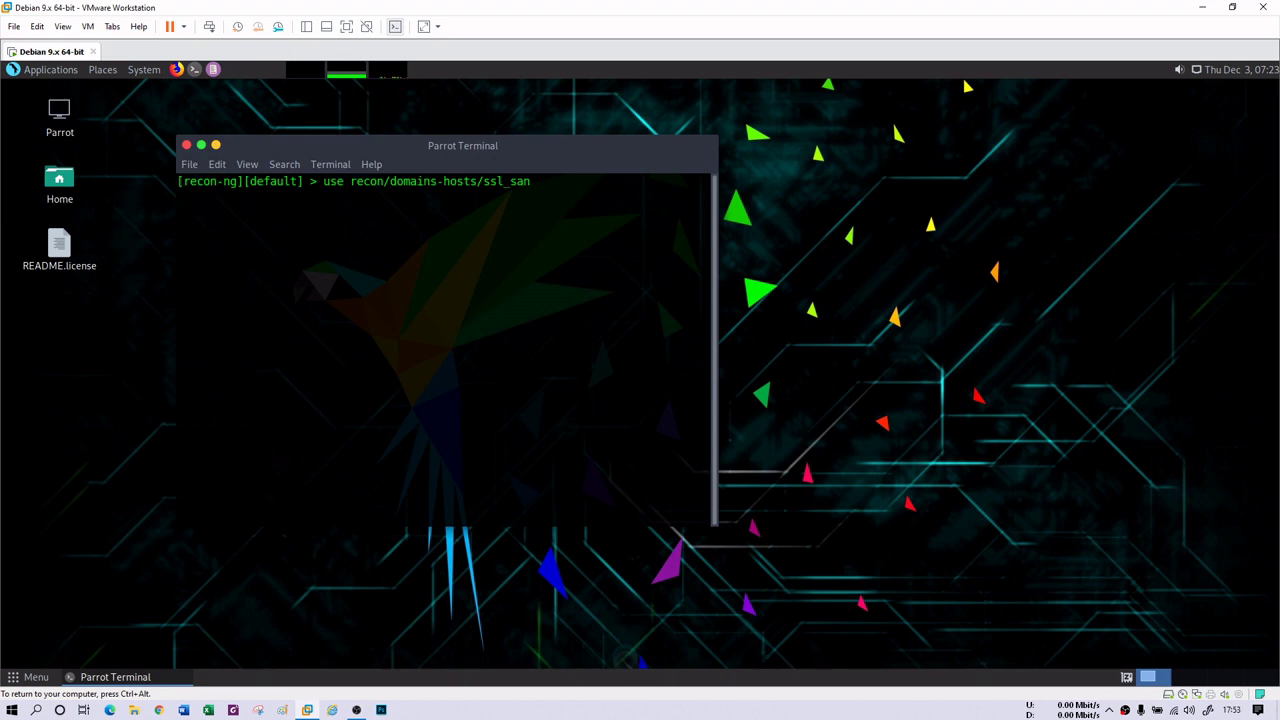
key(Return)
text(cl)
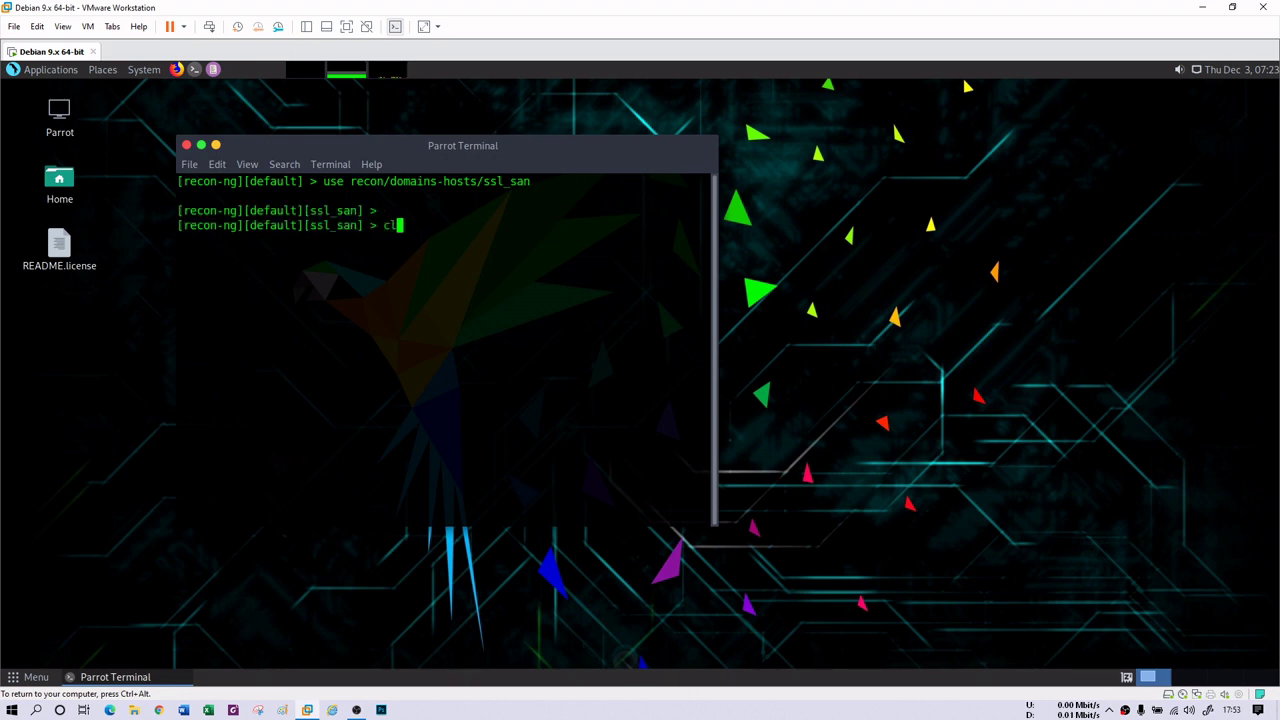
text(ear)
key(BackSpace)
key(BackSpace)
key(BackSpace)
key(BackSpace)
key(BackSpace)
Show the ssl_san module's options and examine the current SOURCE value.
text(shwo)
key(BackSpace)
key(BackSpace)
key(BackSpace)
key(BackSpace)
key(BackSpace)
text(shwo)
key(BackSpace)
key(BackSpace)
key(BackSpace)
key(BackSpace)
text(how tab)
key(BackSpace)
key(BackSpace)
key(BackSpace)
text(options)
key(Return)
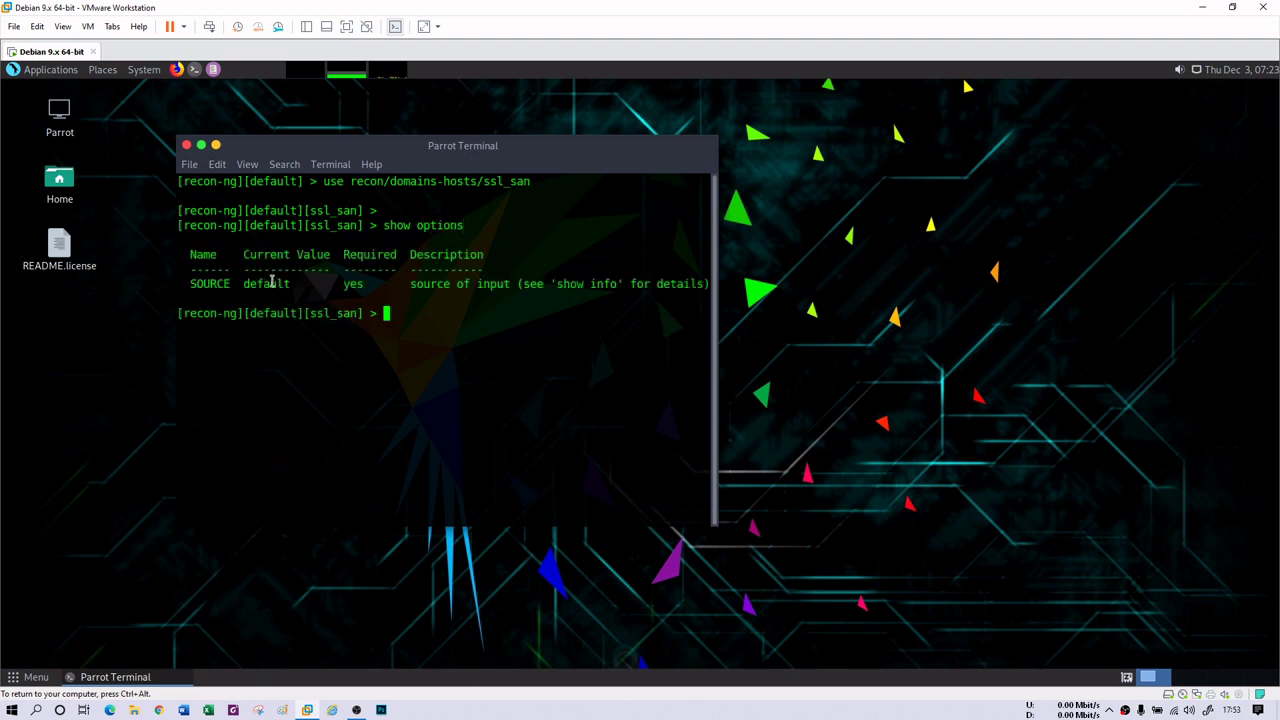
drag(296, 284, 243, 284)
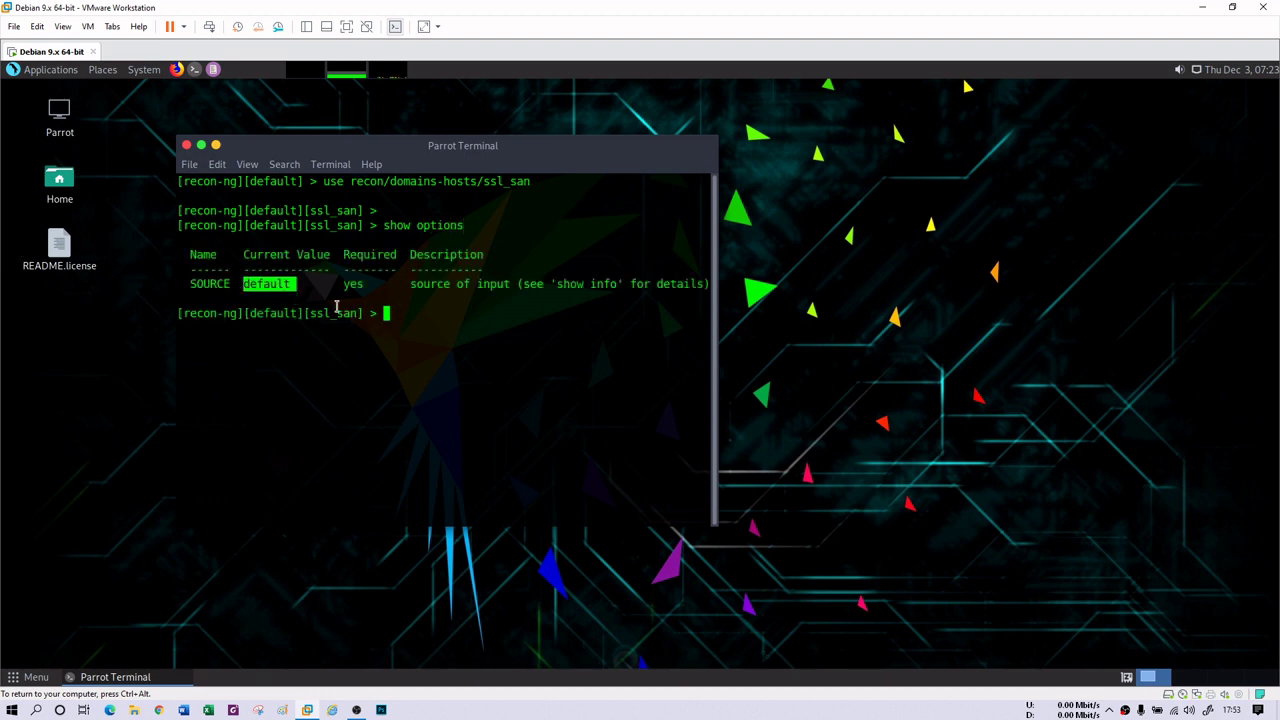
Set the ssl_san module's SOURCE option to google.com and show the options again to verify it.
click(397, 326)
text(set geo)
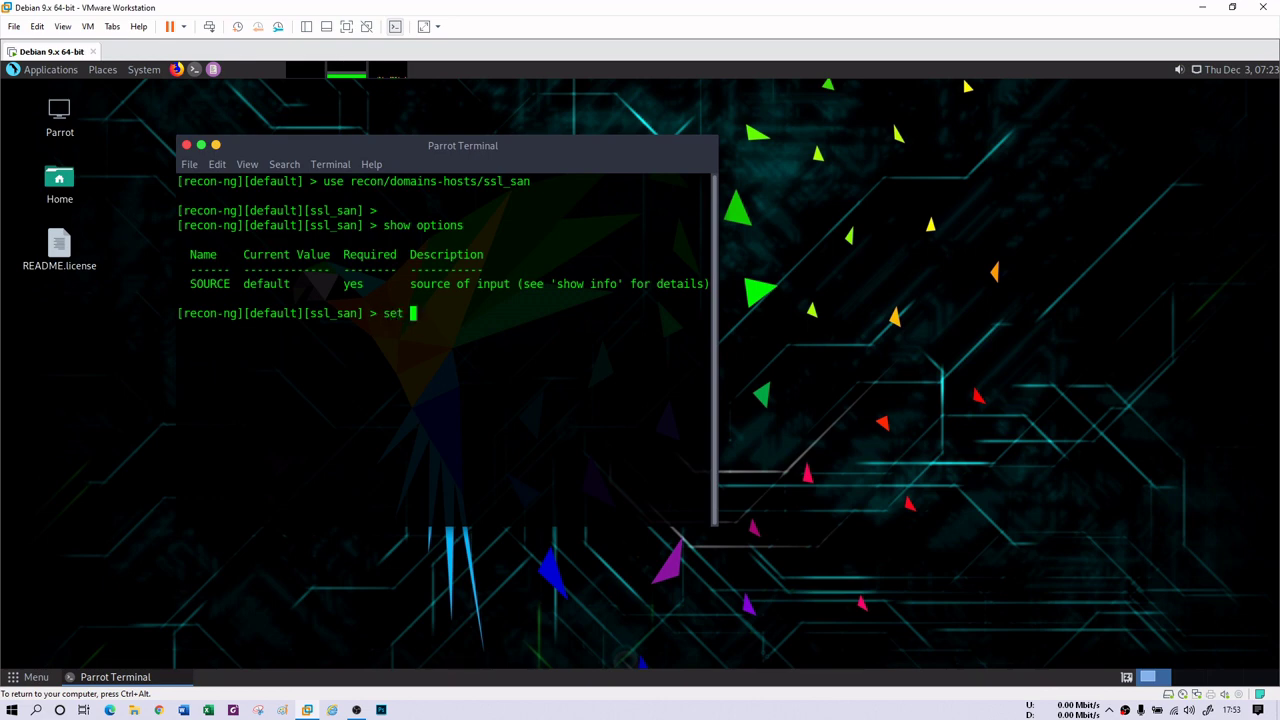
key(BackSpace)
key(BackSpace)
key(BackSpace)
text(source google.com)
key(Return)
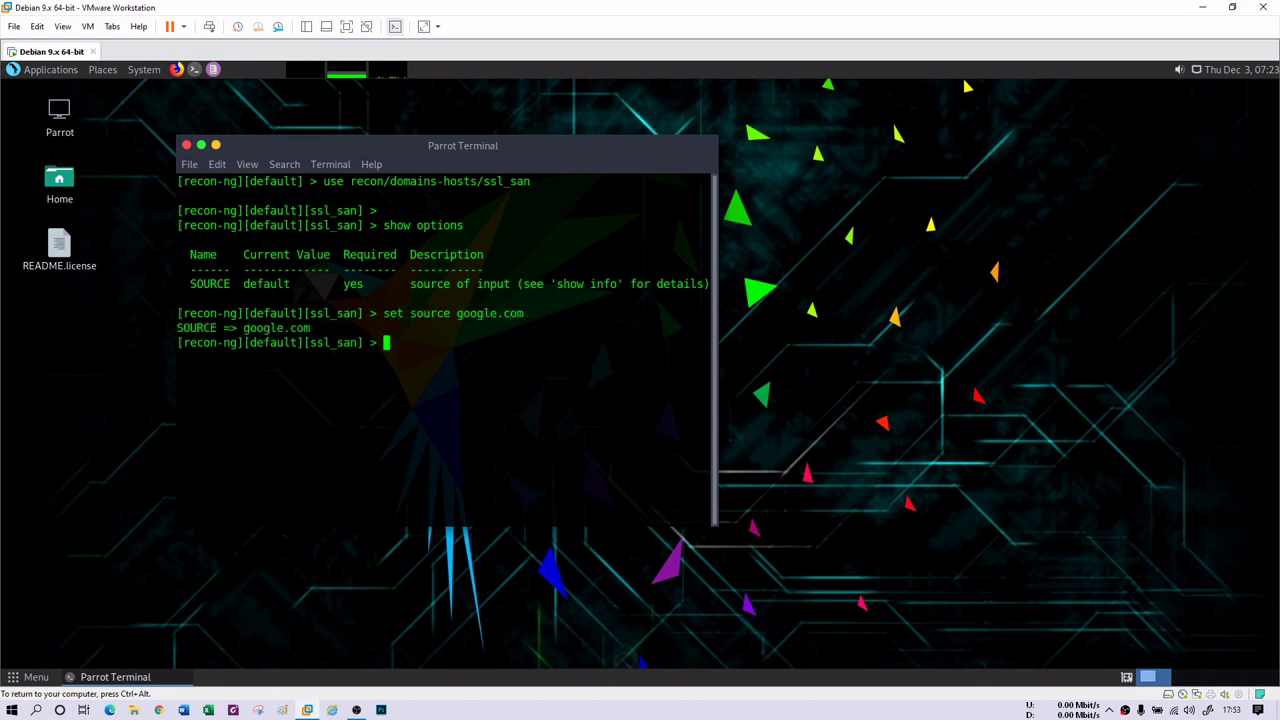
text(show options)
key(Return)
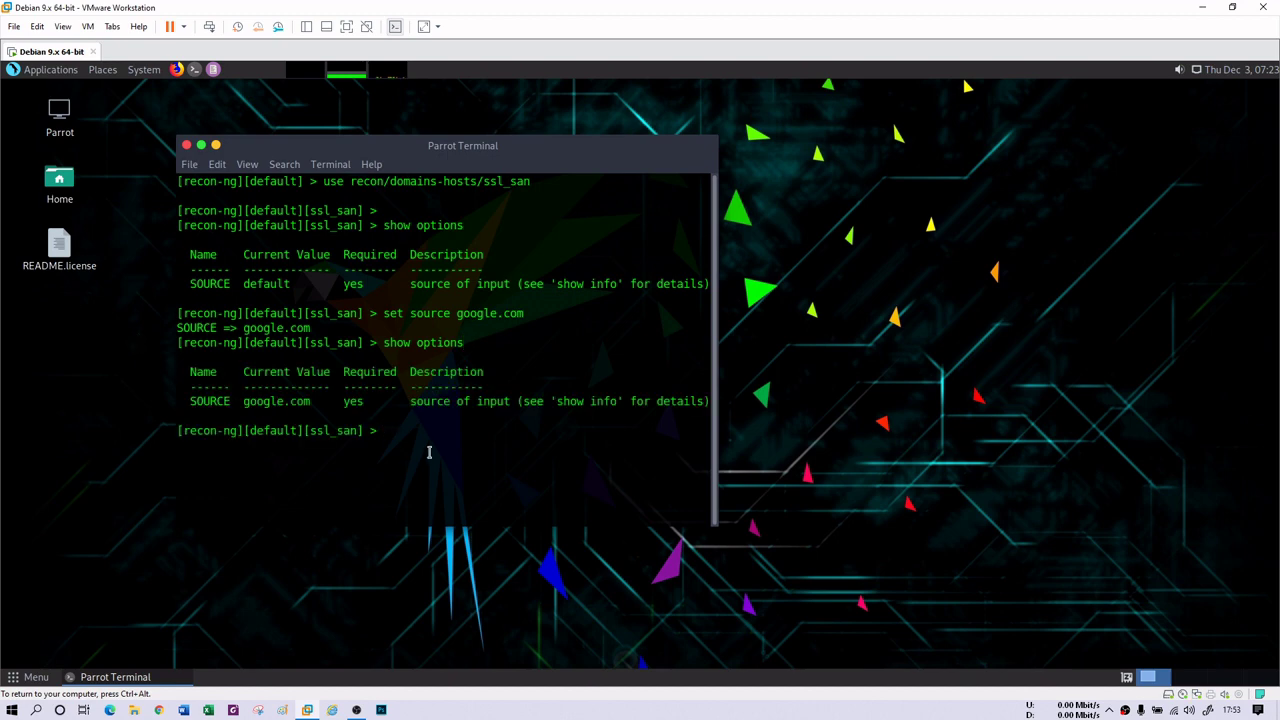
Run the ssl_san module against google.com and look through the host entries it outputs.
text(run)
key(Return)
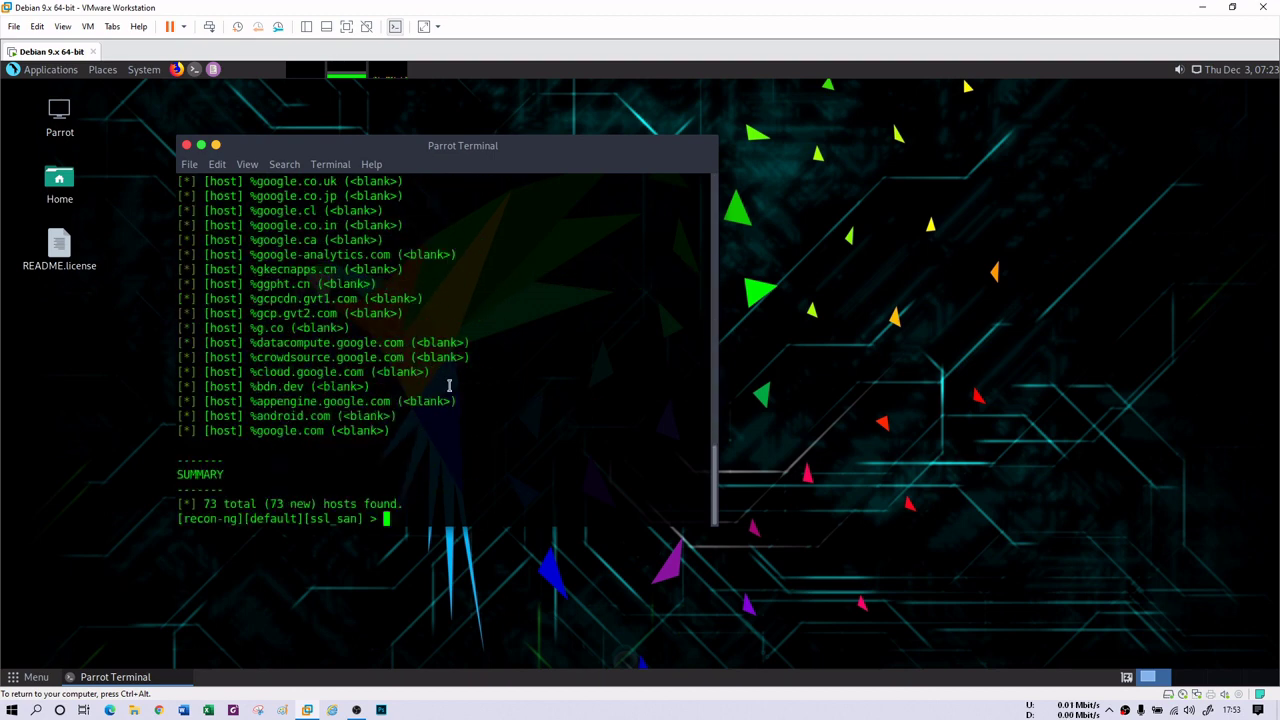
scroll(514, 284, up, 5)
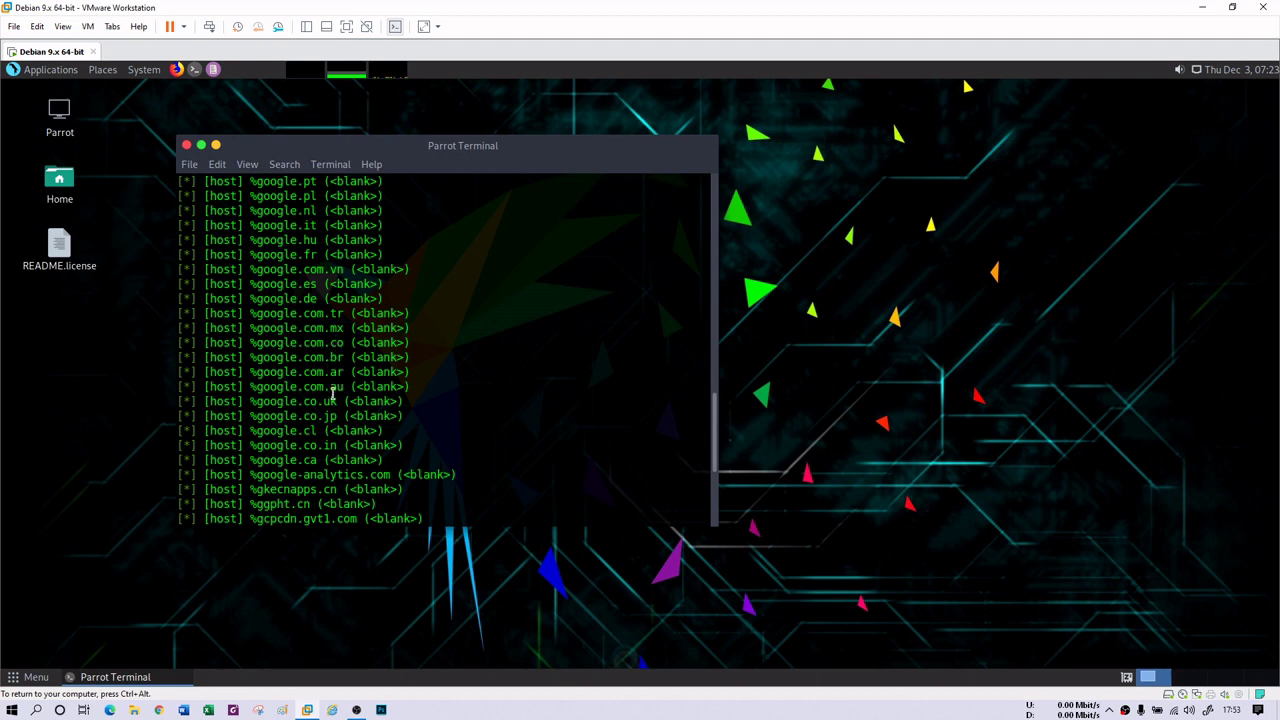
drag(323, 401, 338, 401)
click(344, 403)
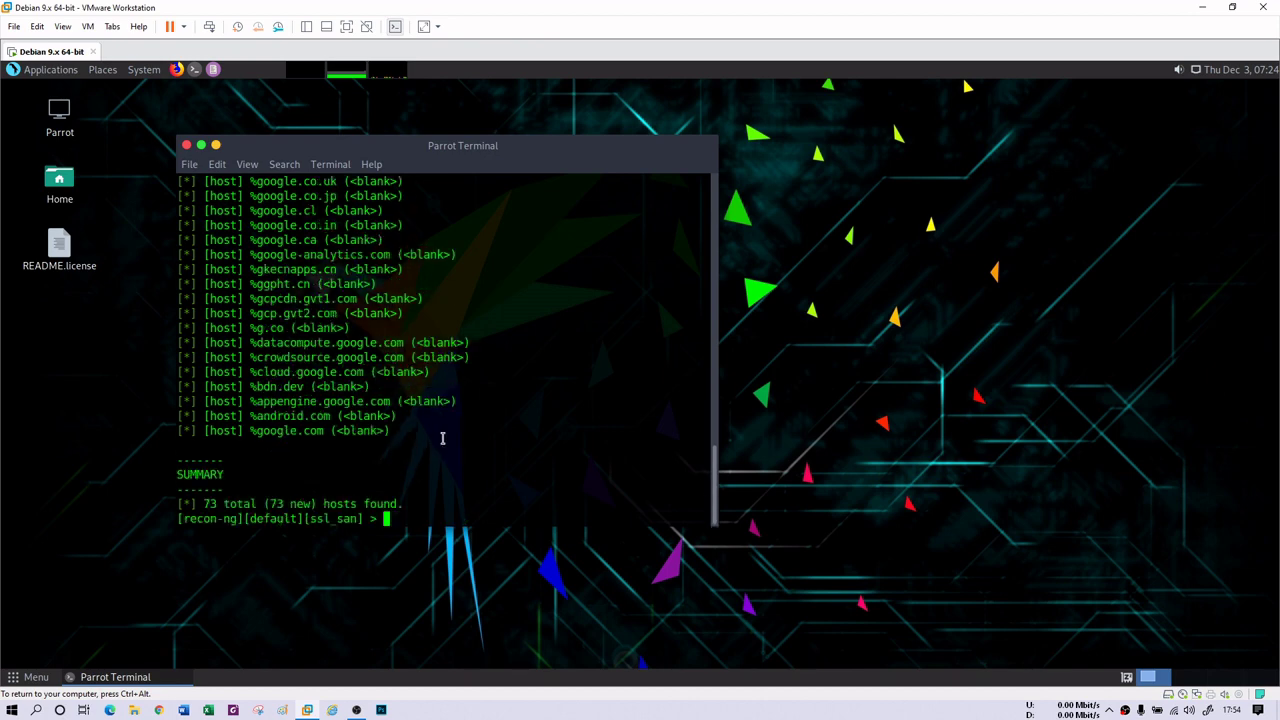
scroll(442, 437, up, 10)
scroll(442, 437, up, 10)
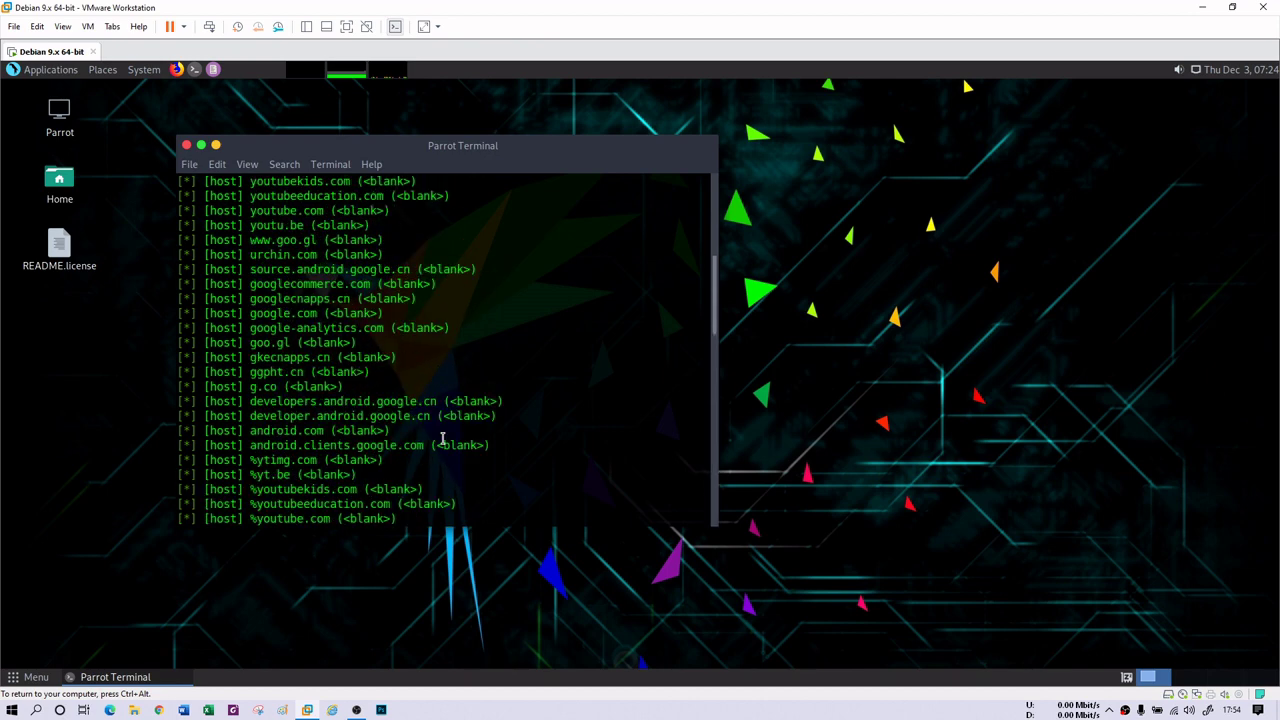
scroll(504, 359, down, 15)
scroll(504, 359, down, 7)
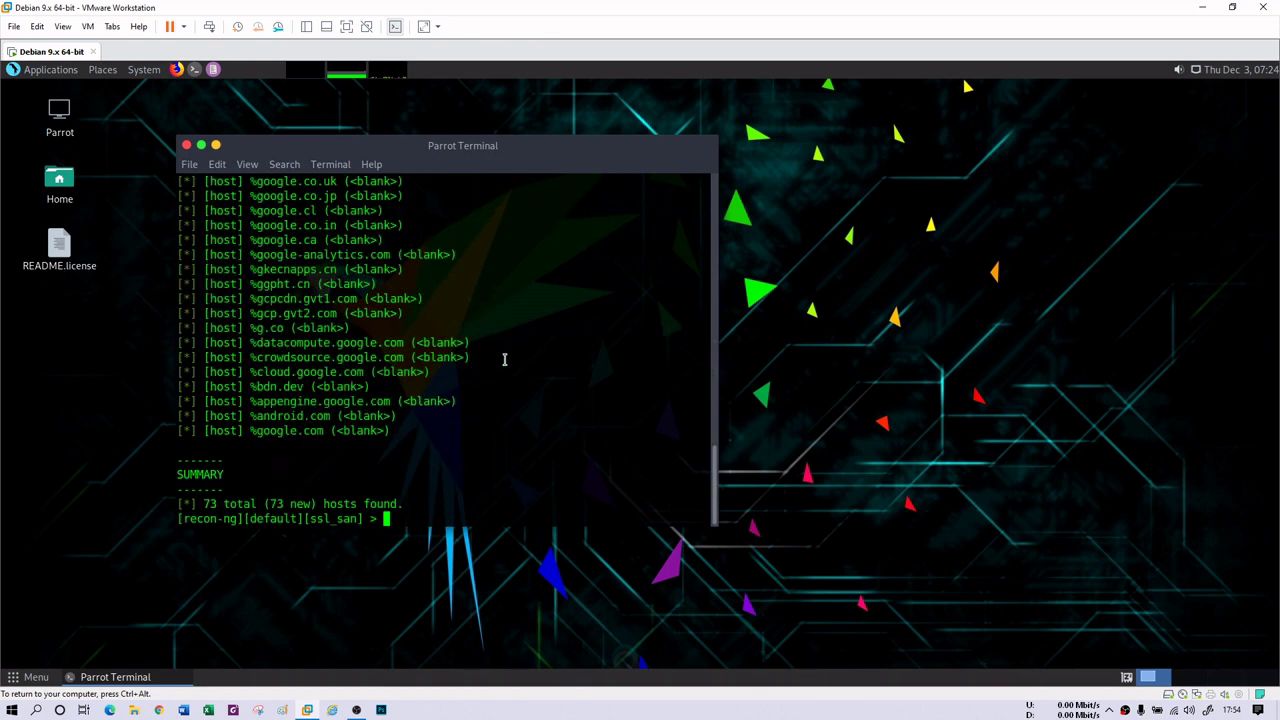
Exit the ssl_san module to the default workspace prompt and clear the terminal.
text(back)
key(Return)
text(clear)
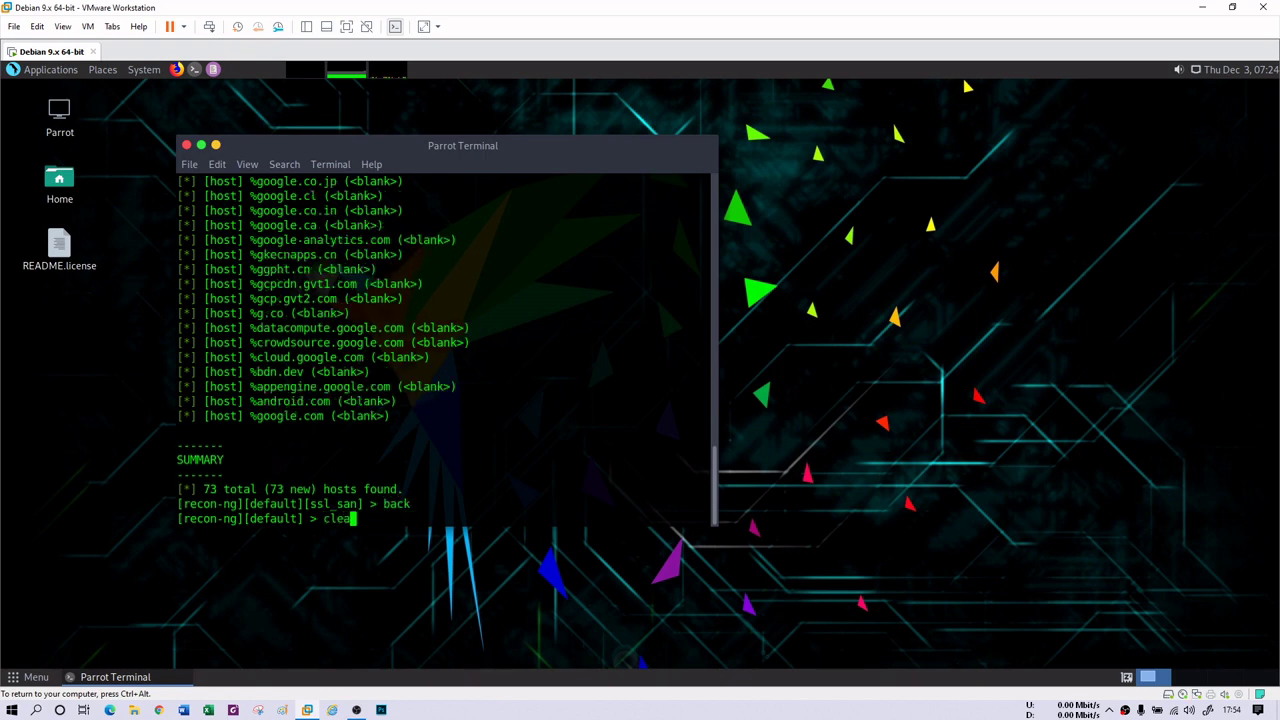
key(Return)
List the available modules, check the Reporting section, and load the reporting/html module.
text(show modules)
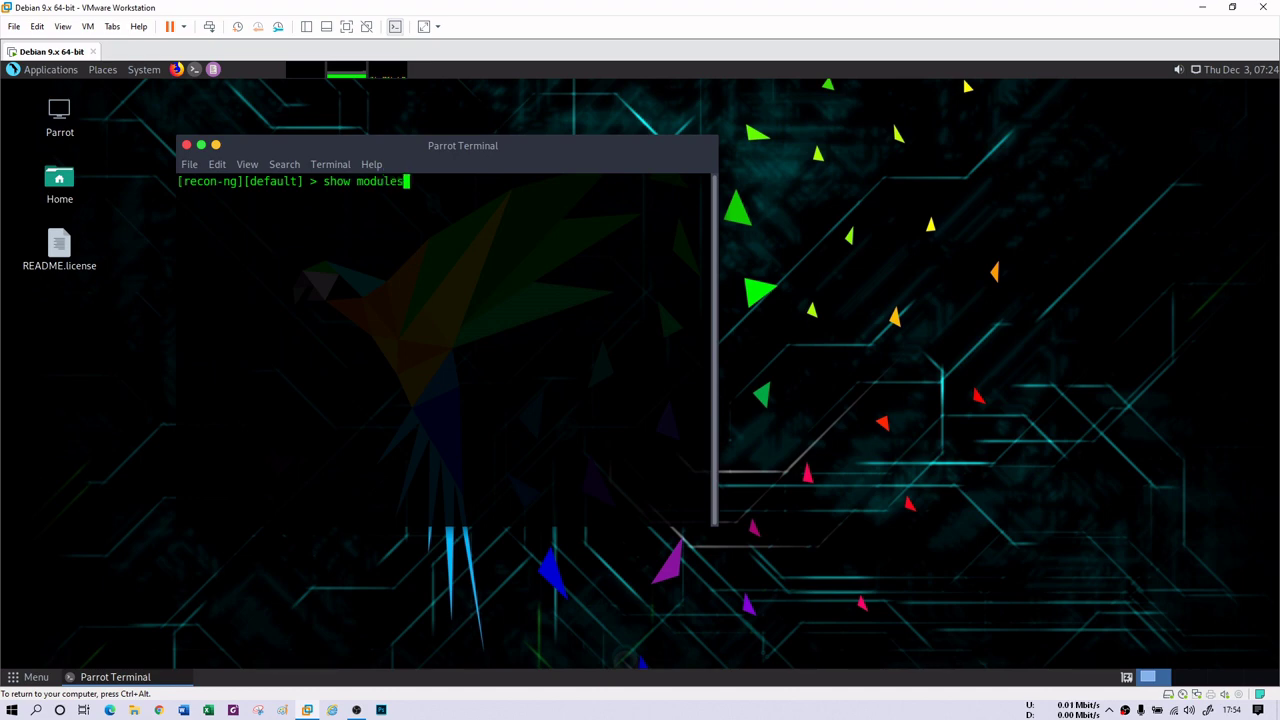
key(Return)
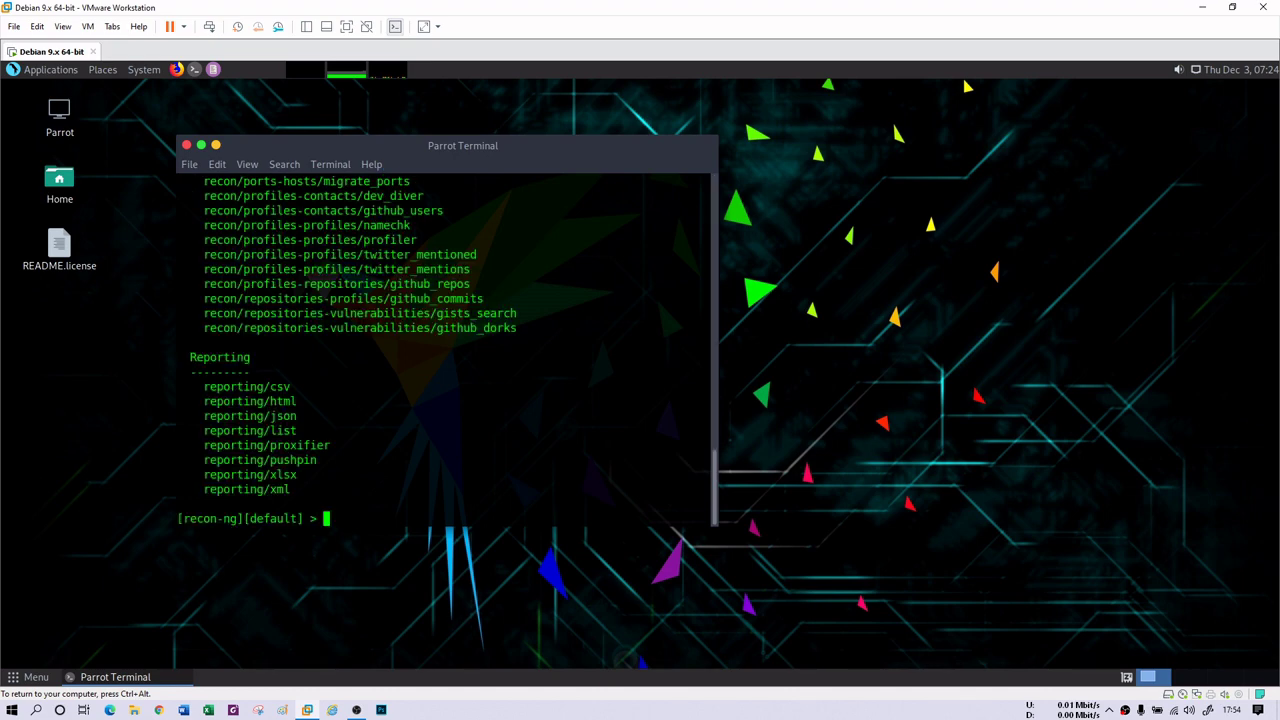
drag(301, 490, 179, 386)
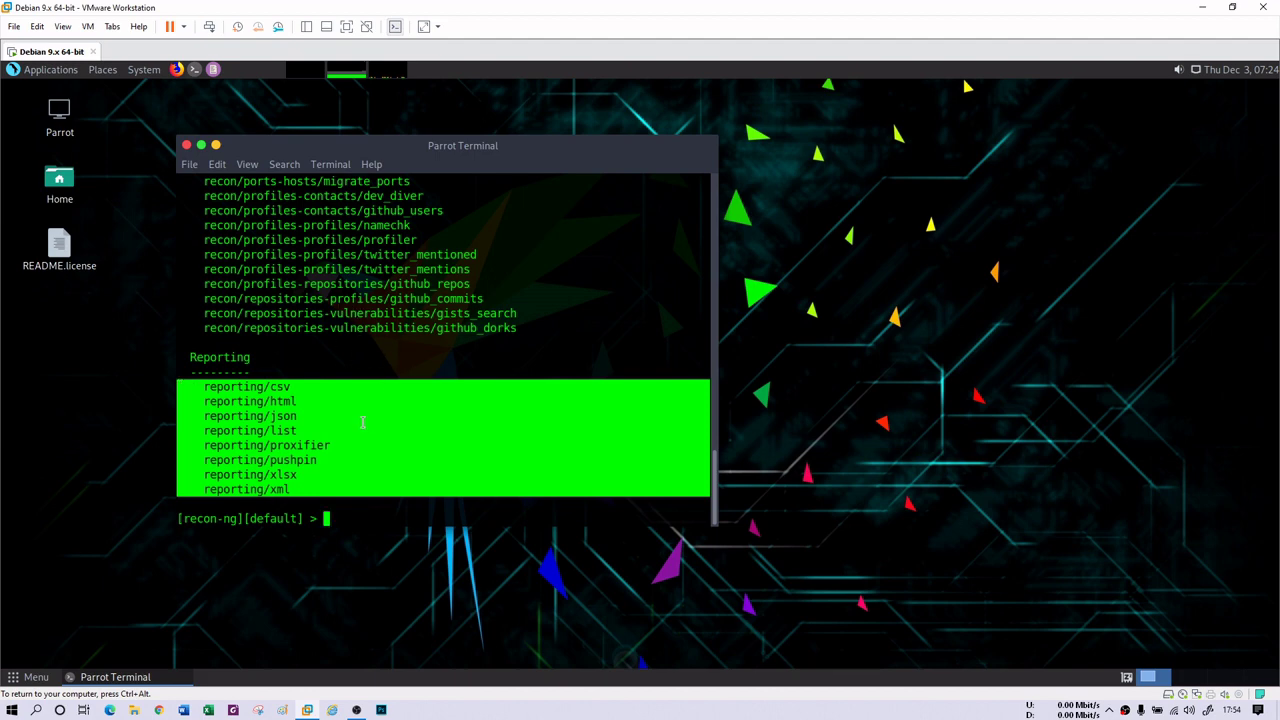
click(333, 512)
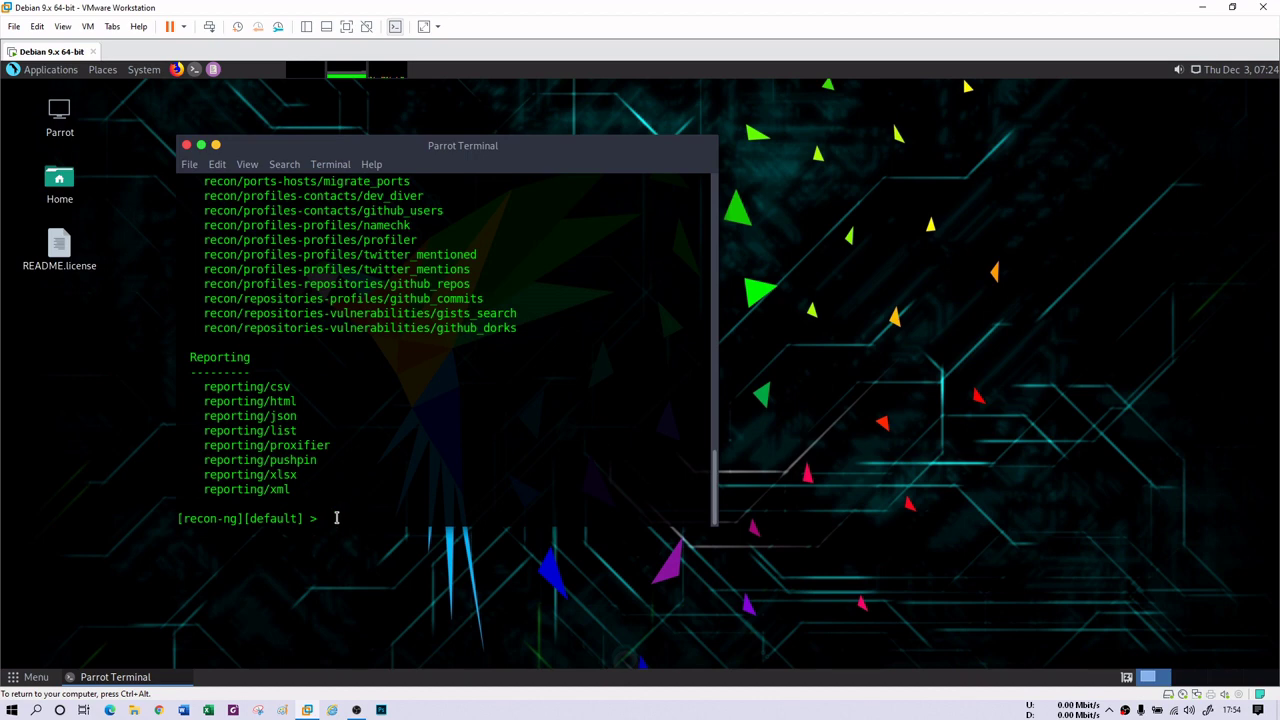
text(use reporting /html)
key(Return)
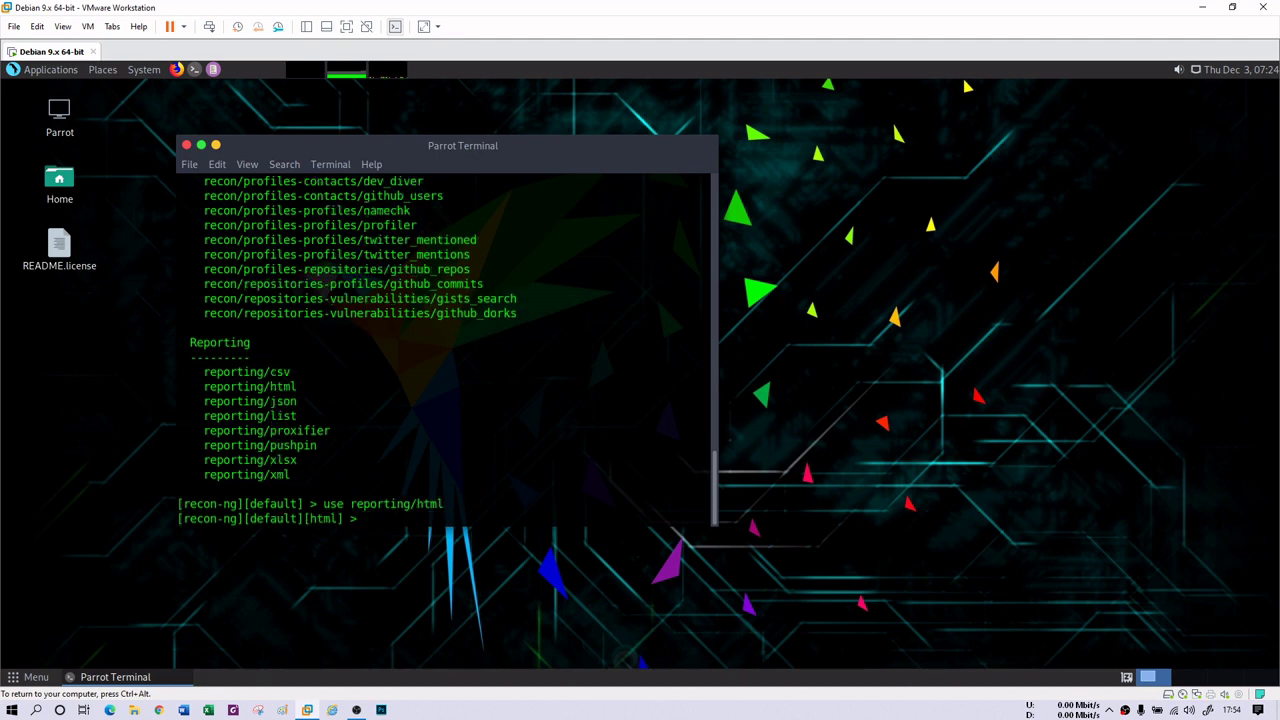
Show the options of the loaded reporting/html module.
text(show options)
key(Return)
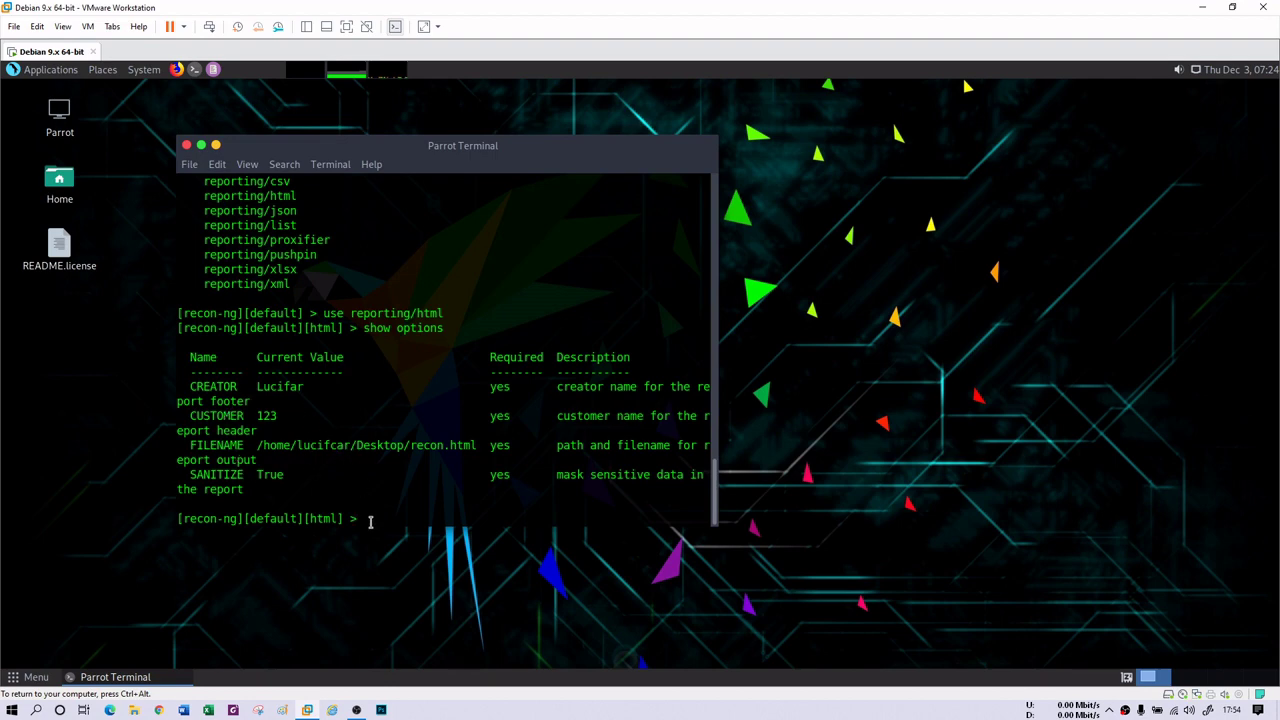
text(set creator)
key(BackSpace)
key(BackSpace)
key(BackSpace)
key(BackSpace)
key(BackSpace)
key(BackSpace)
key(BackSpace)
key(BackSpace)
key(BackSpace)
key(BackSpace)
key(BackSpace)
key(BackSpace)
text(set filename)
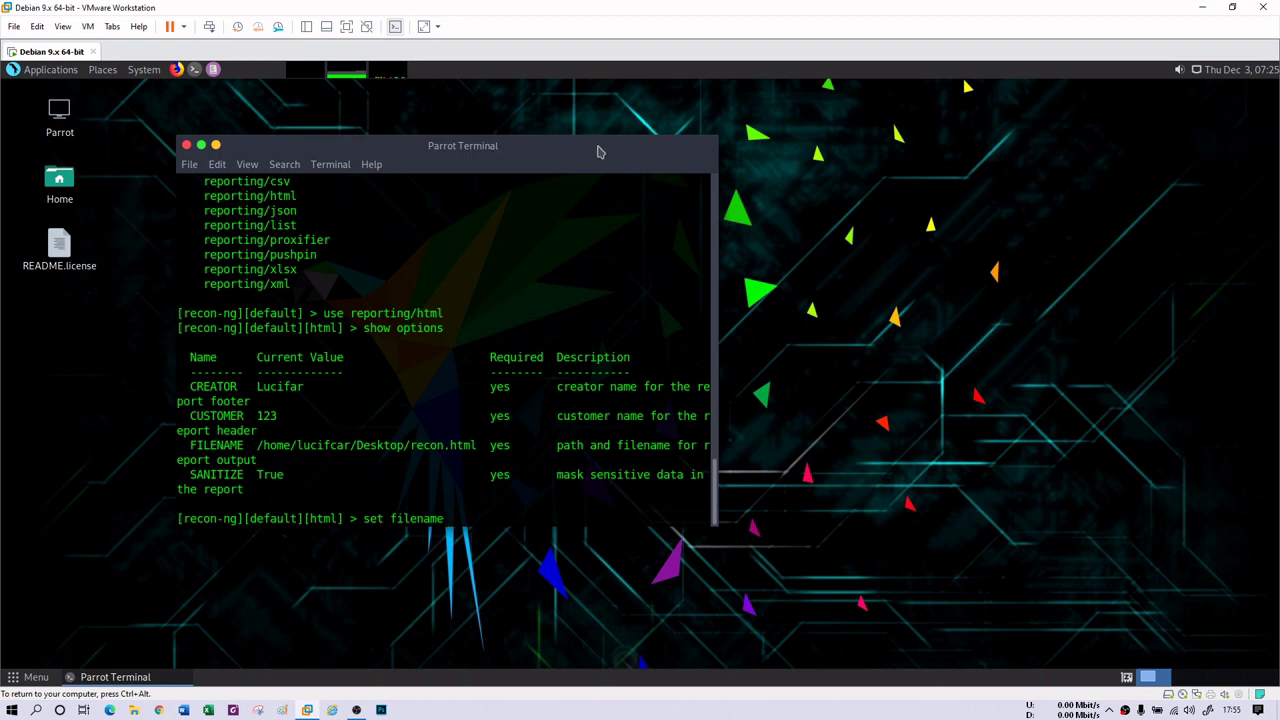
Open the home folder in the file manager and browse the file system to the root account's Desktop folder.
drag(600, 149, 616, 150)
click(50, 69)
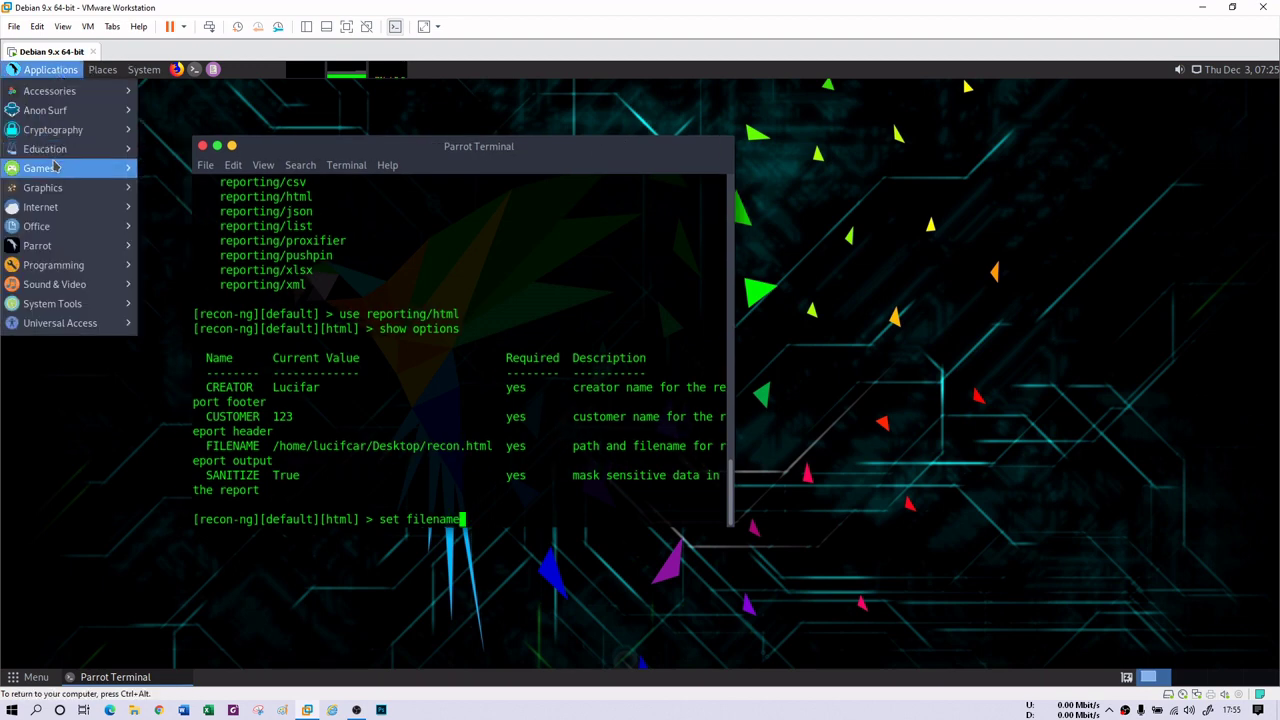
mouse_move(103, 72)
click(60, 113)
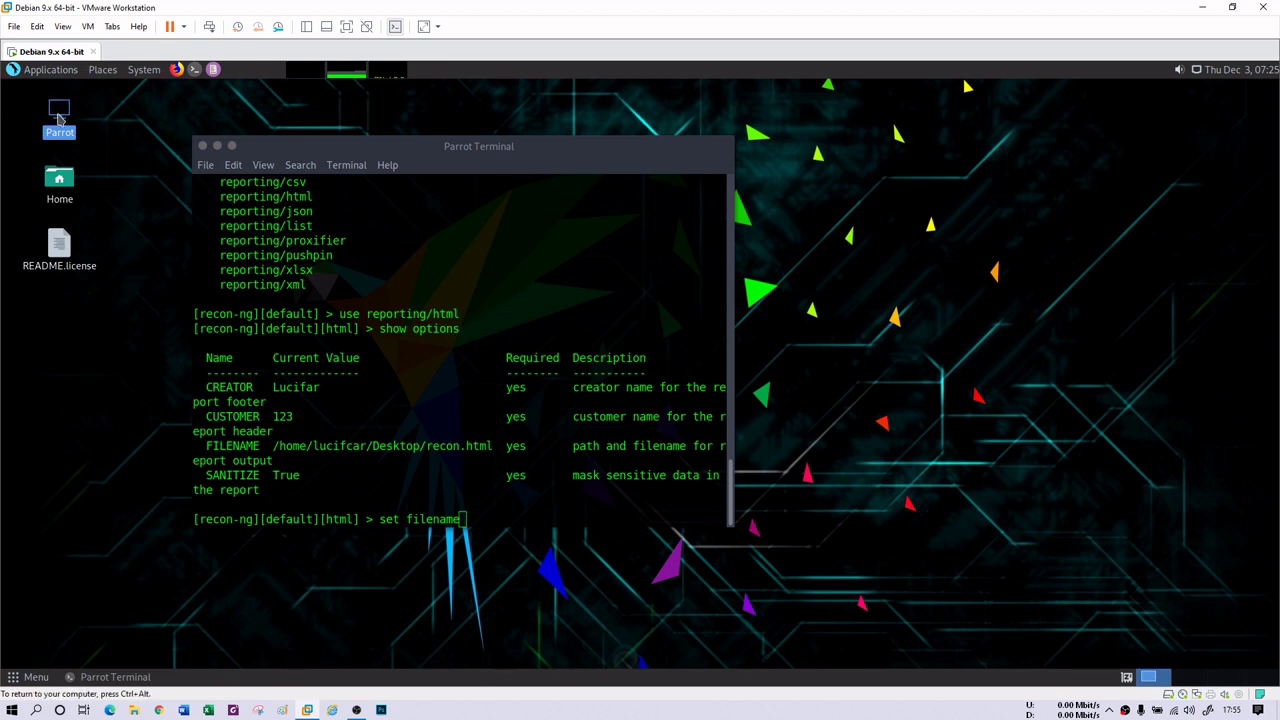
double_click(59, 178)
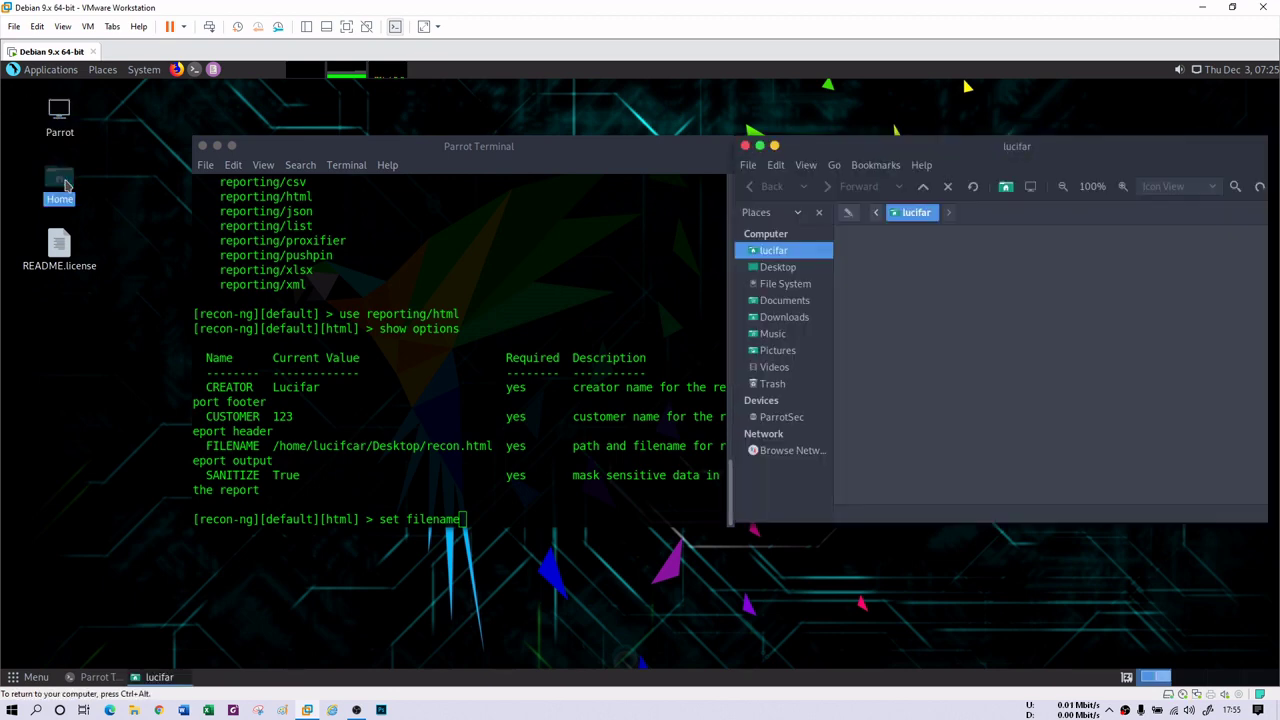
drag(1028, 155, 768, 123)
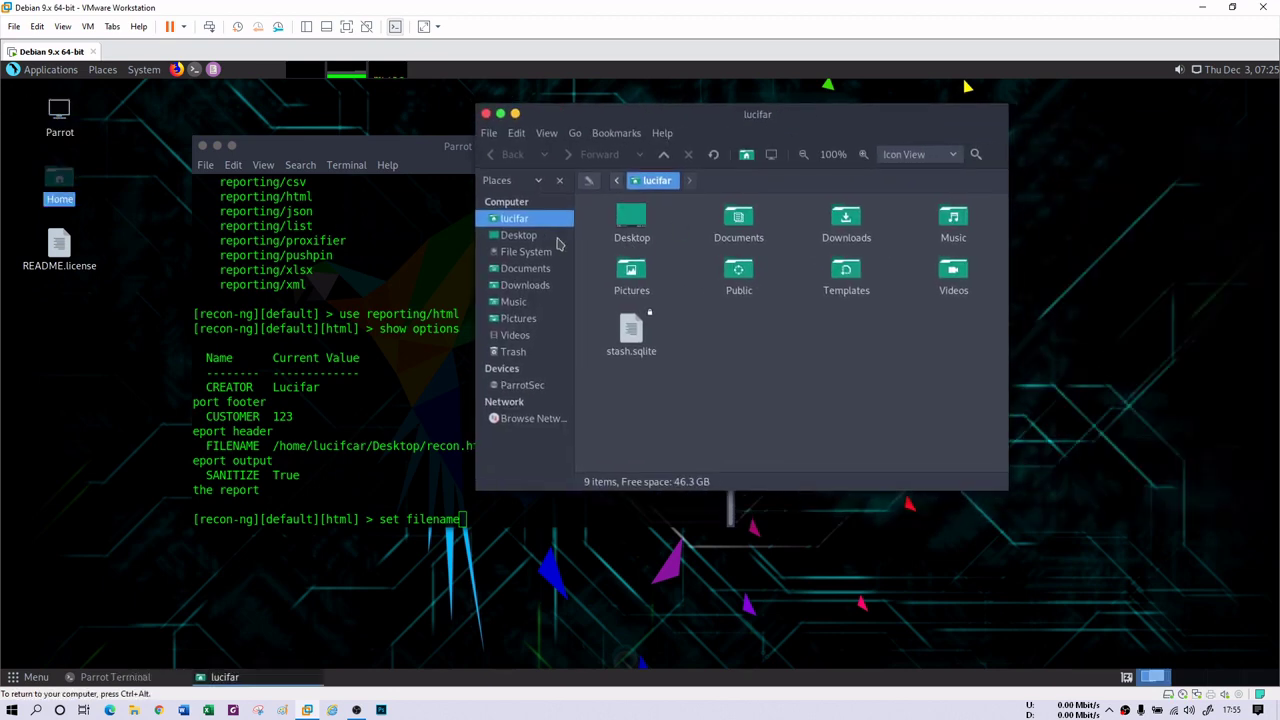
click(526, 252)
double_click(630, 370)
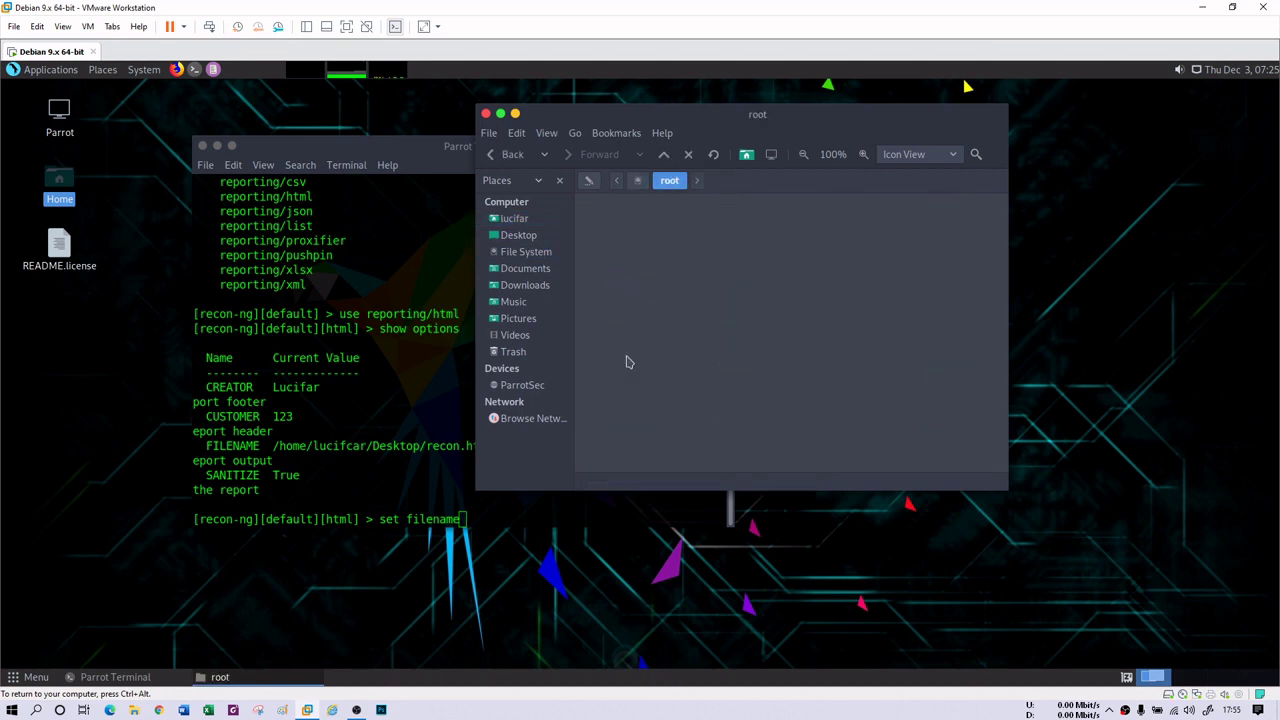
double_click(620, 237)
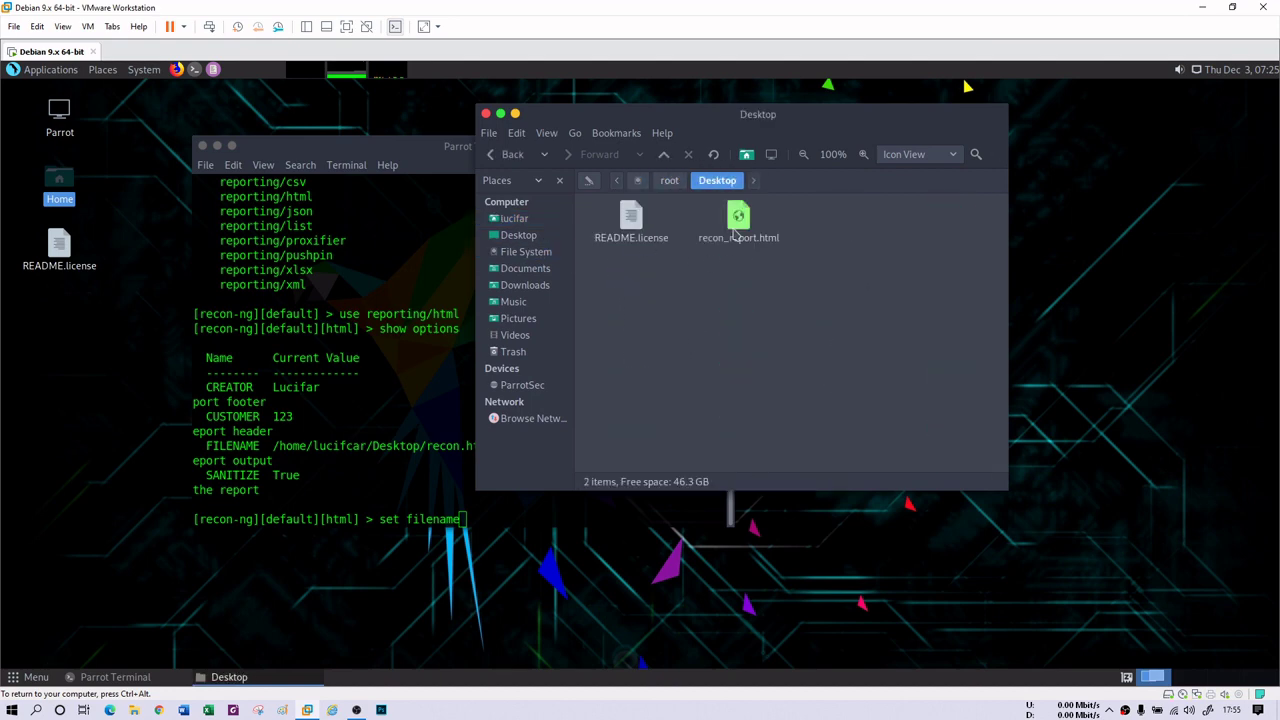
Open the existing recon_report.html file with Firefox.
right_click(747, 222)
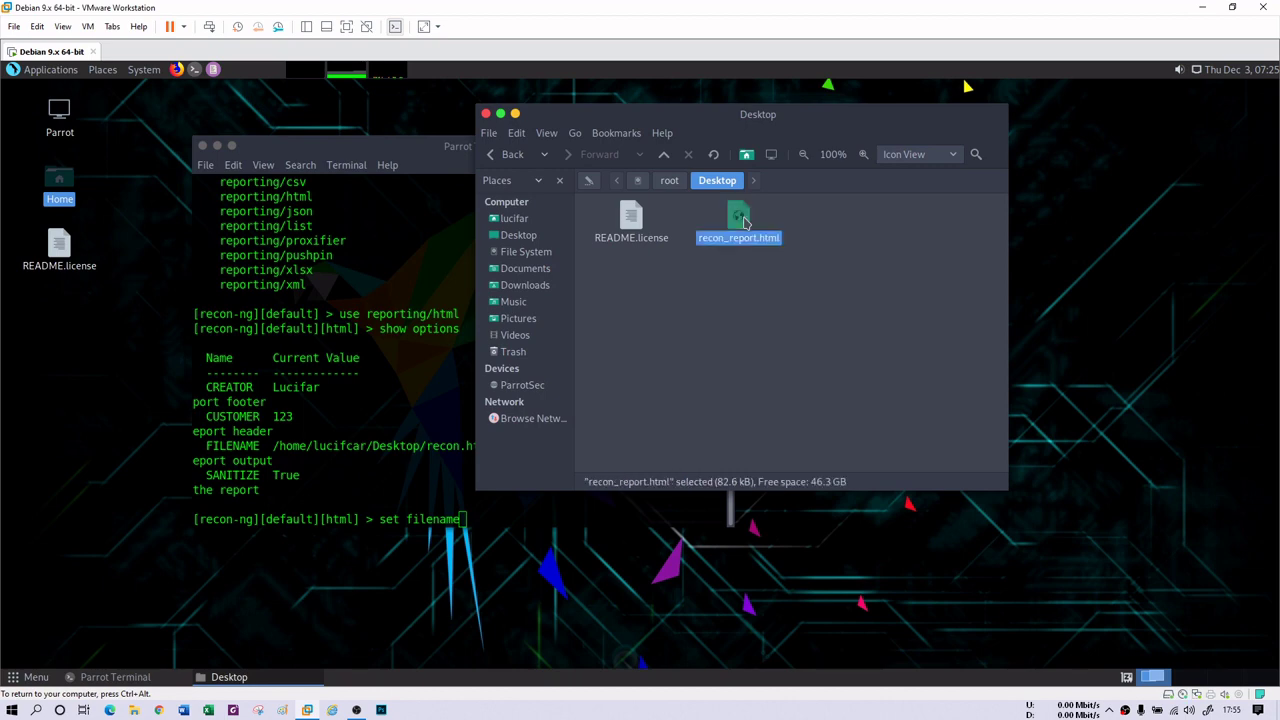
mouse_move(805, 256)
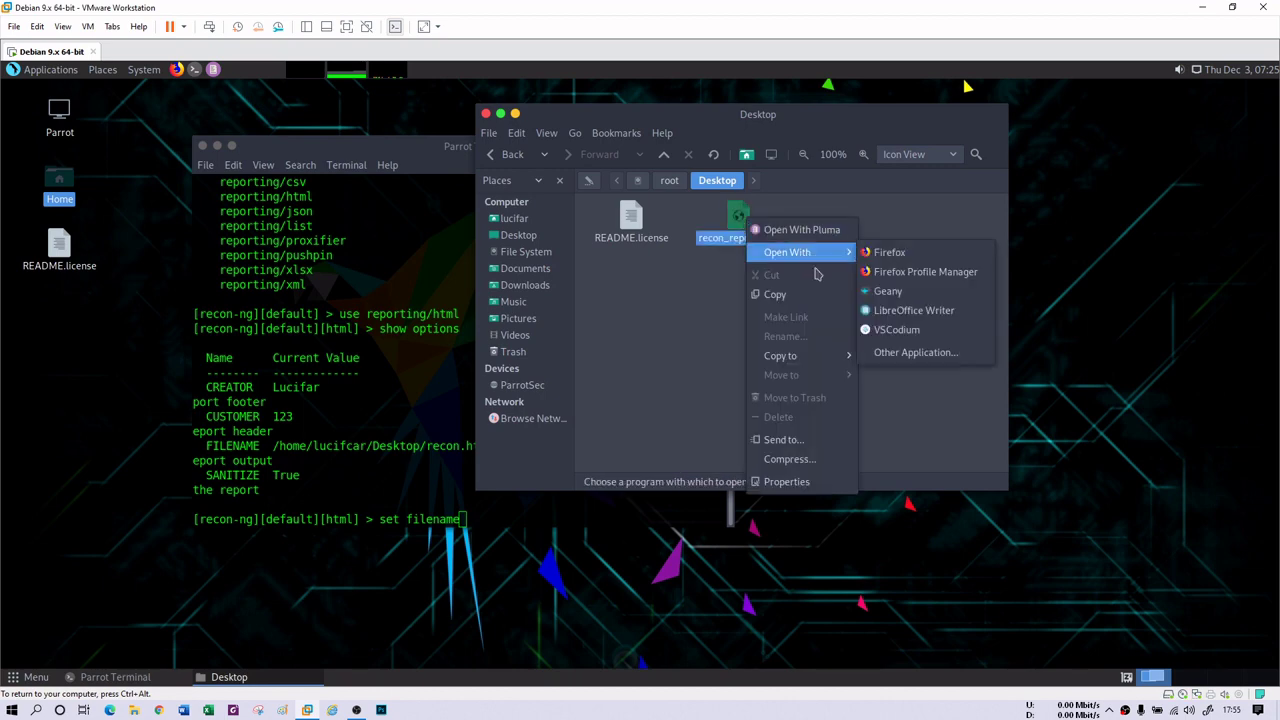
click(887, 252)
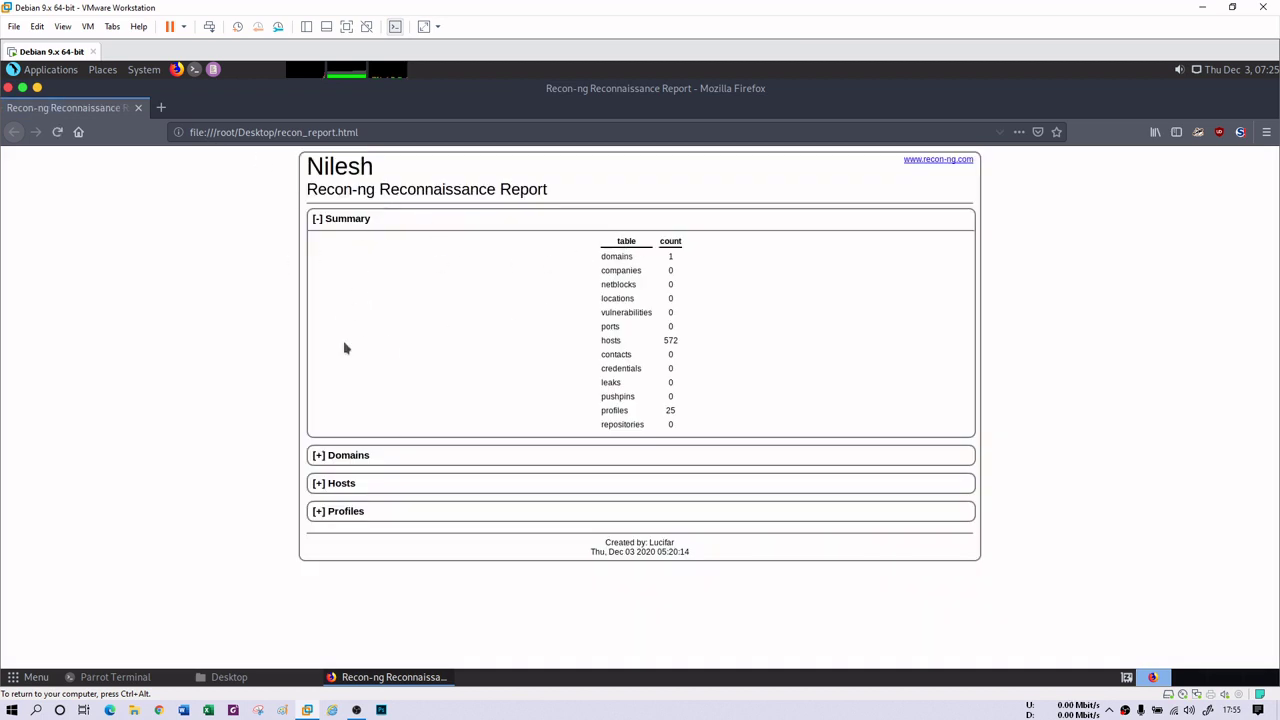
Expand the report's Domains and Hosts sections and look through the full host list.
click(393, 463)
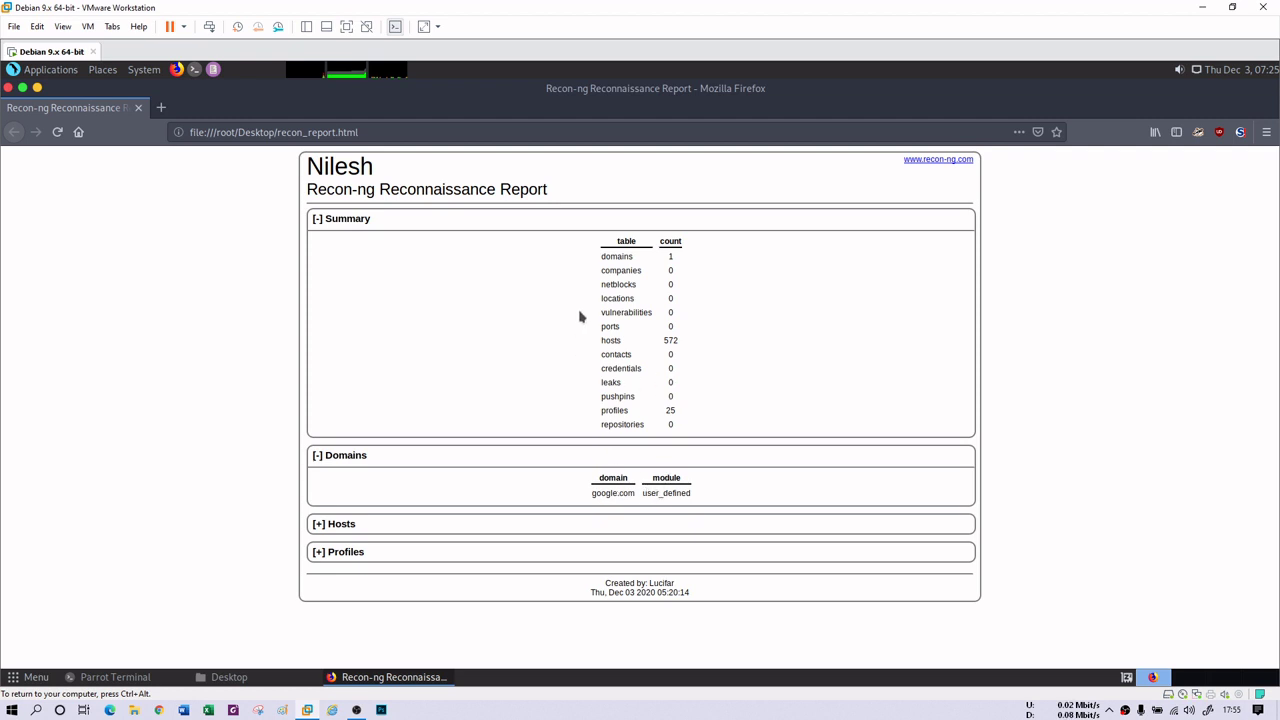
click(370, 526)
scroll(455, 505, down, 5)
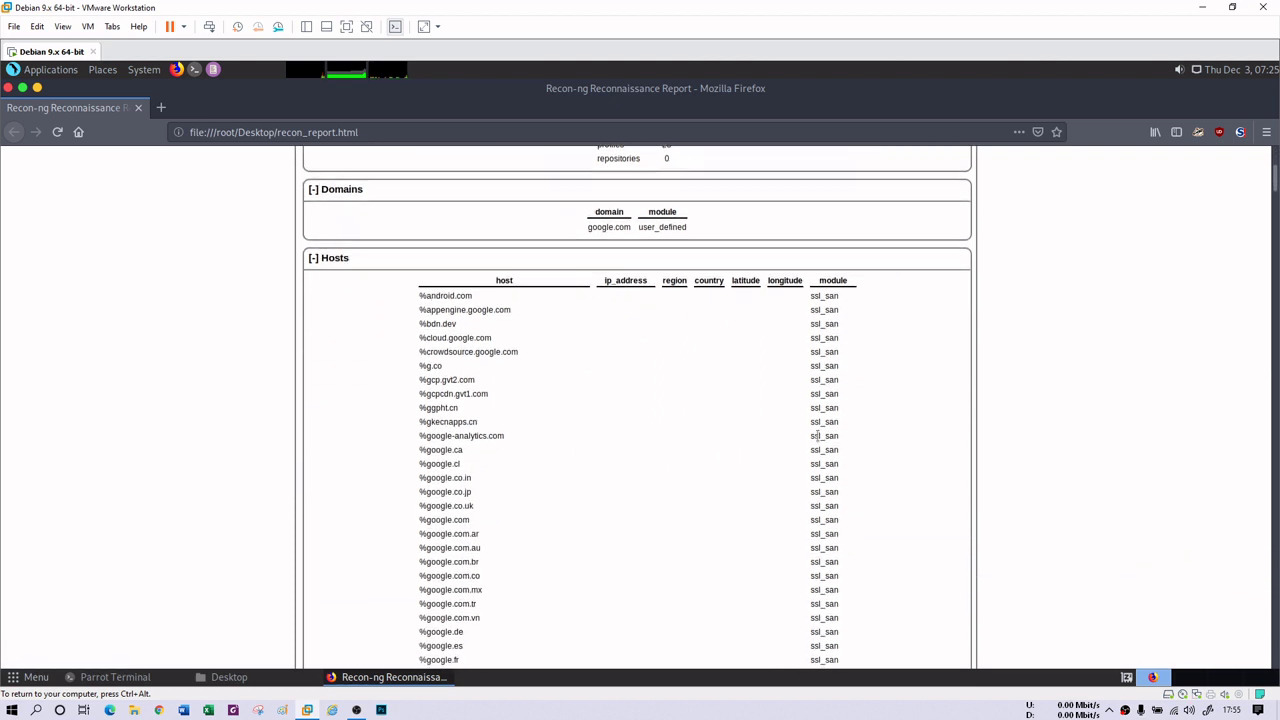
scroll(818, 450, down, 1)
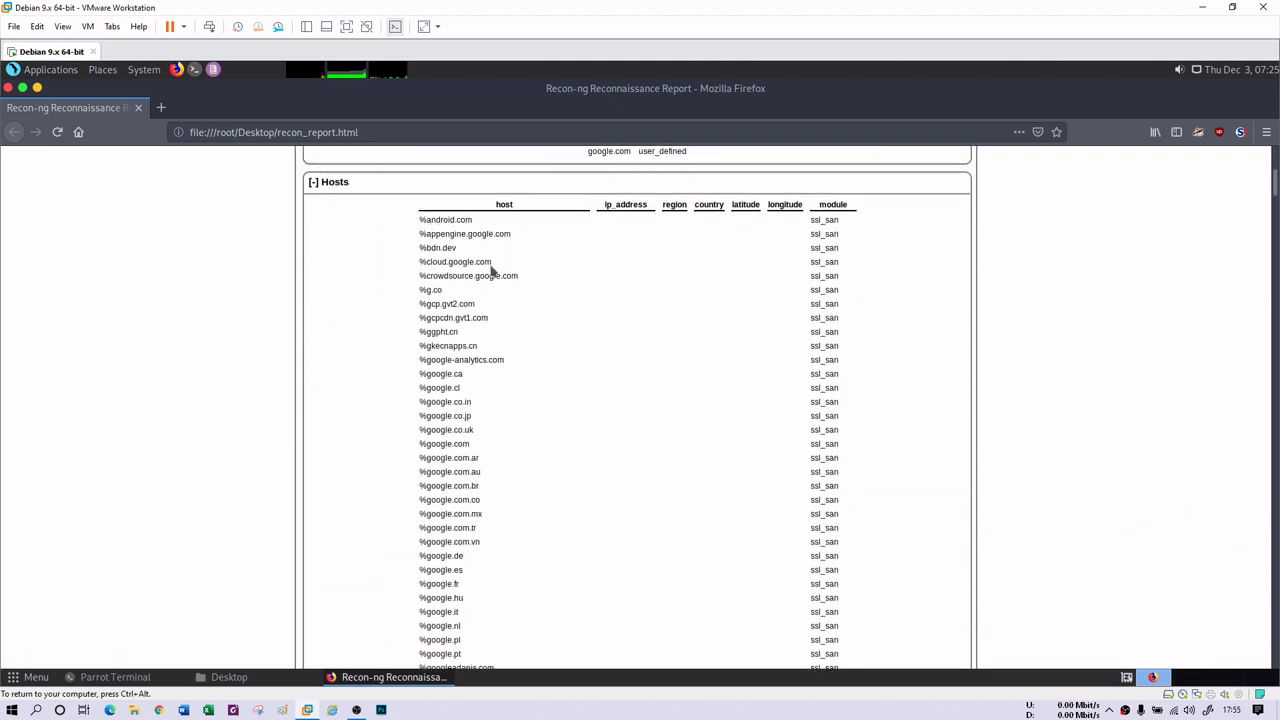
scroll(513, 401, down, 7)
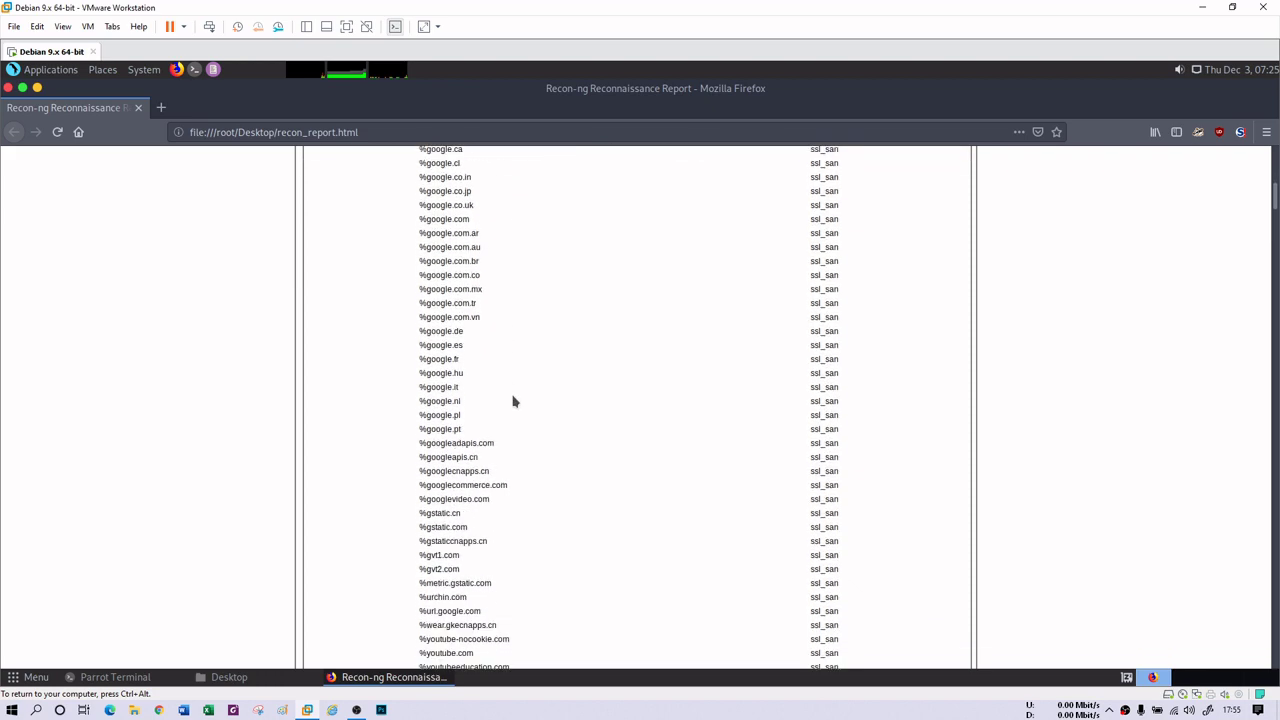
scroll(513, 401, down, 10)
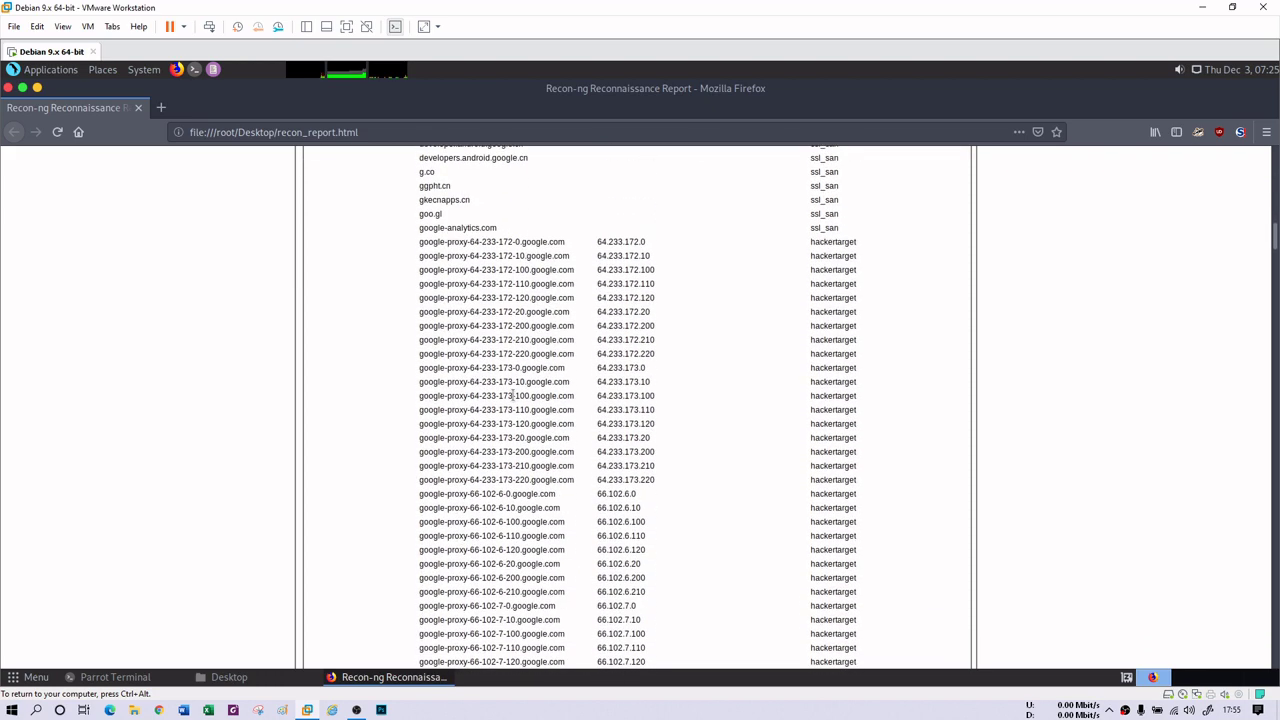
scroll(513, 401, down, 20)
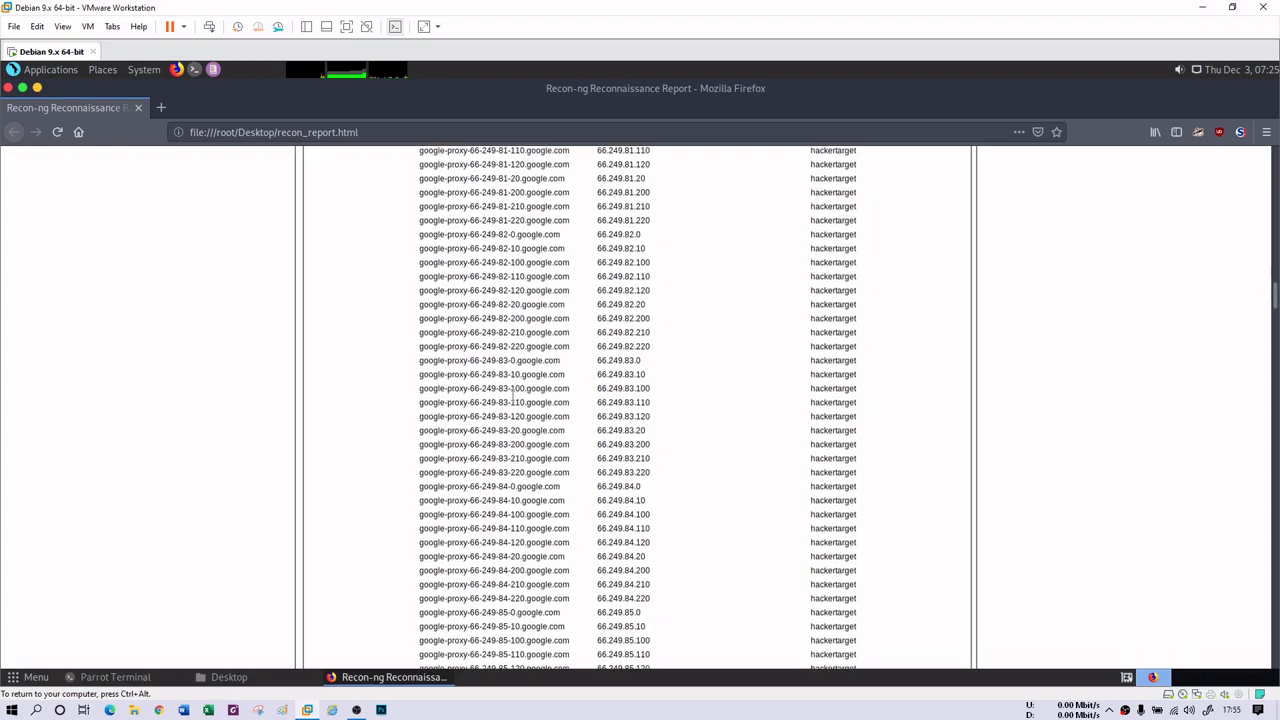
scroll(513, 398, down, 20)
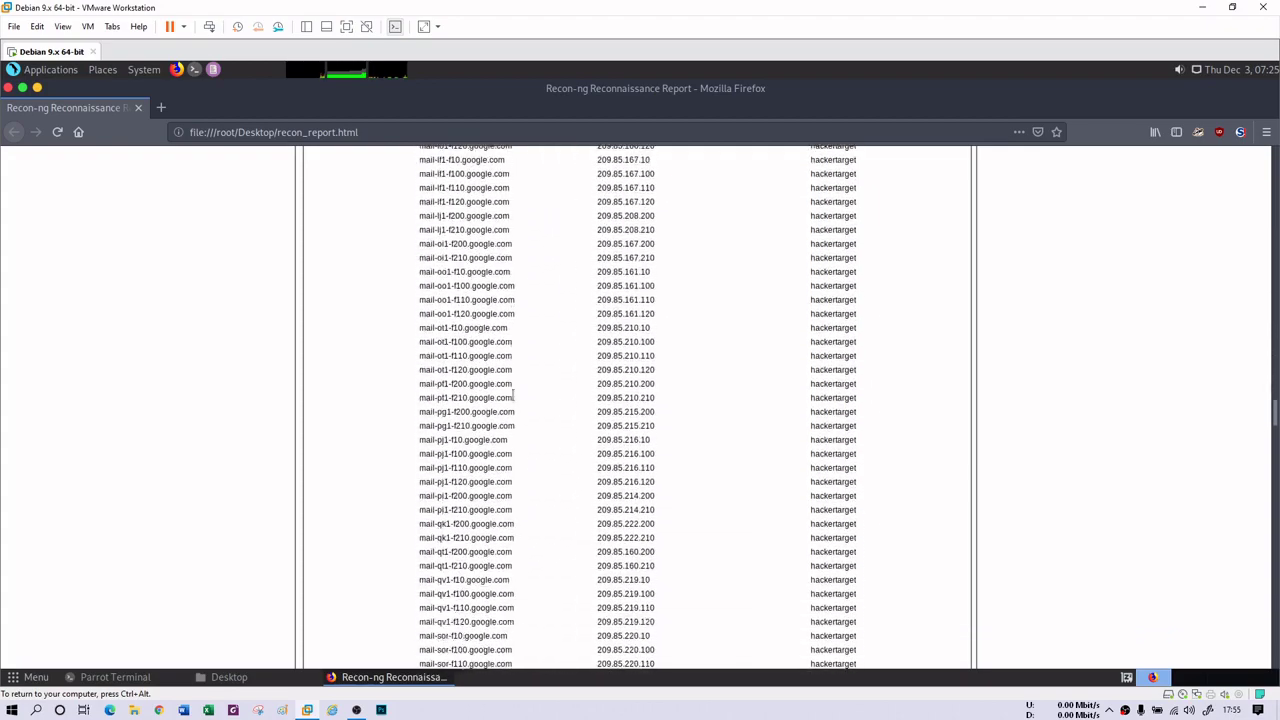
scroll(513, 398, down, 20)
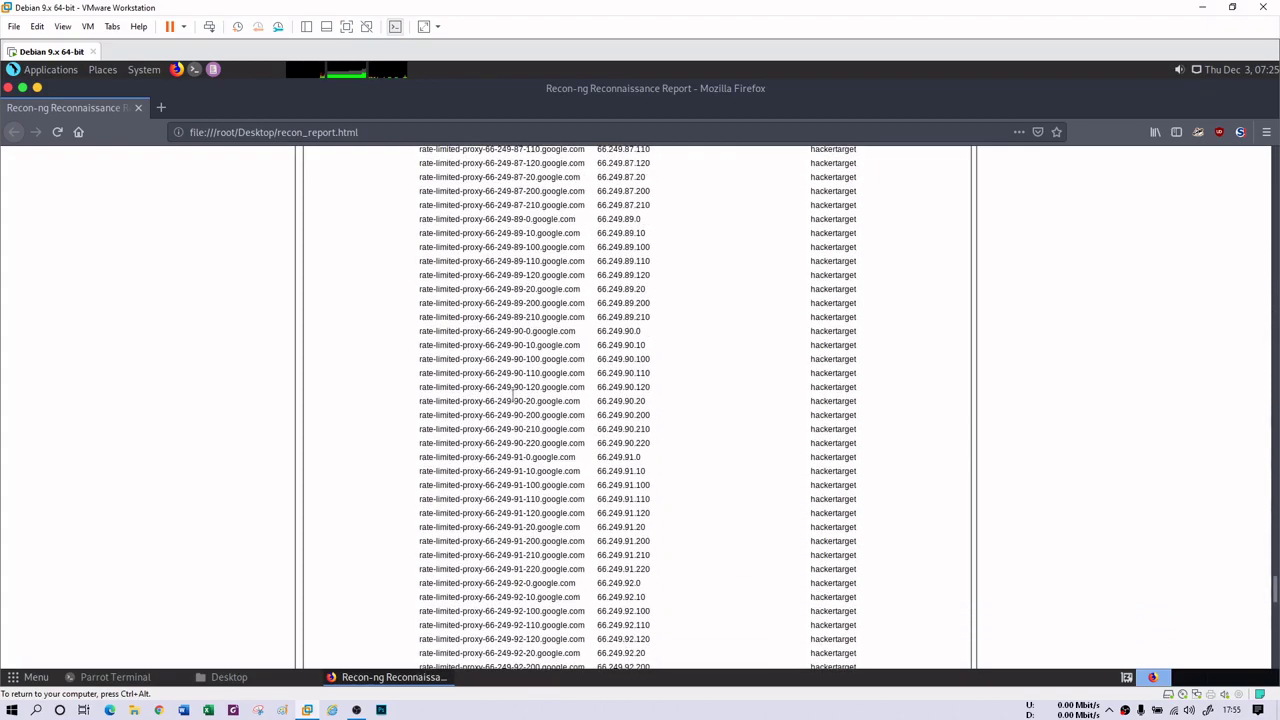
scroll(513, 398, down, 2)
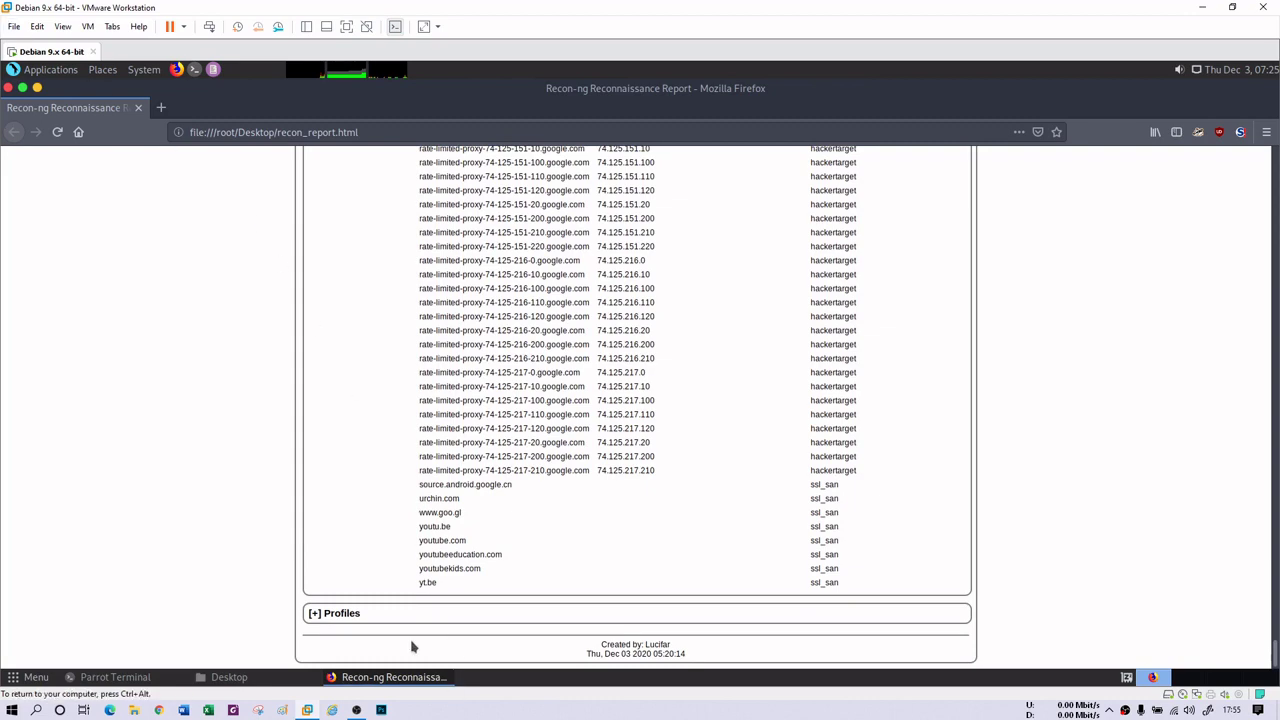
Expand the report's Profiles section to review its entries, and close the browser and file manager windows.
click(389, 614)
scroll(492, 514, down, 7)
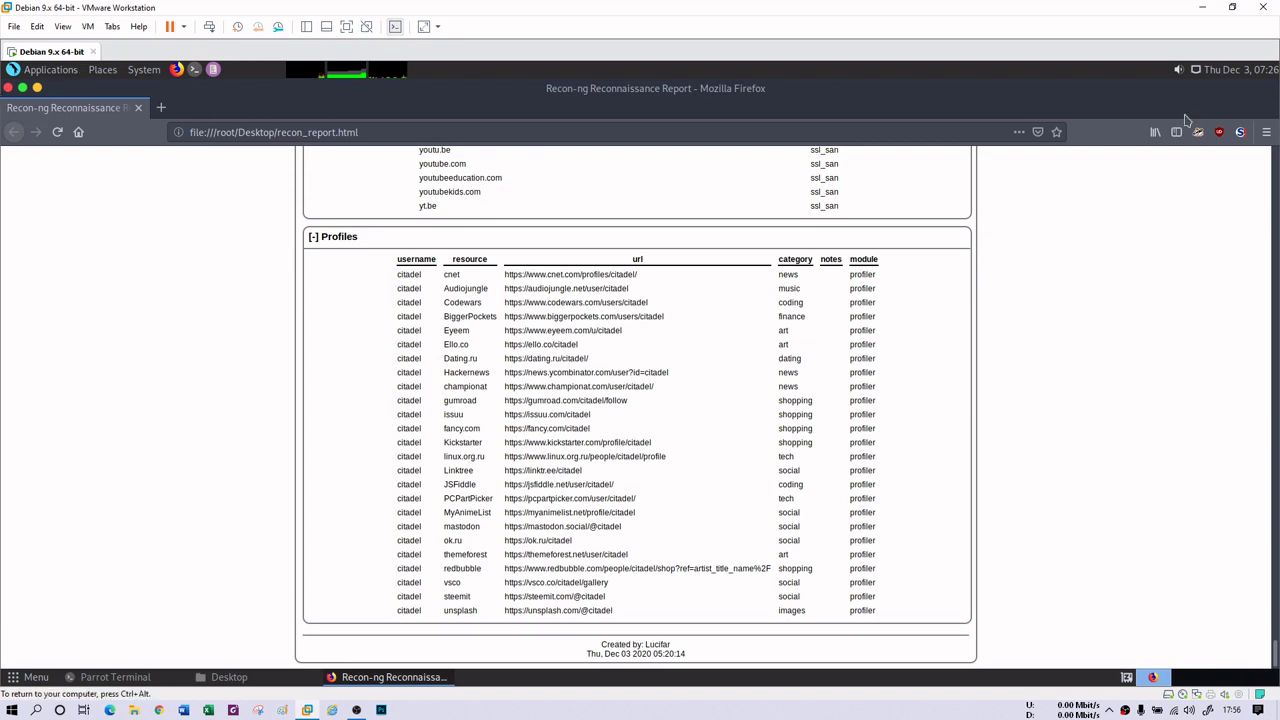
click(9, 89)
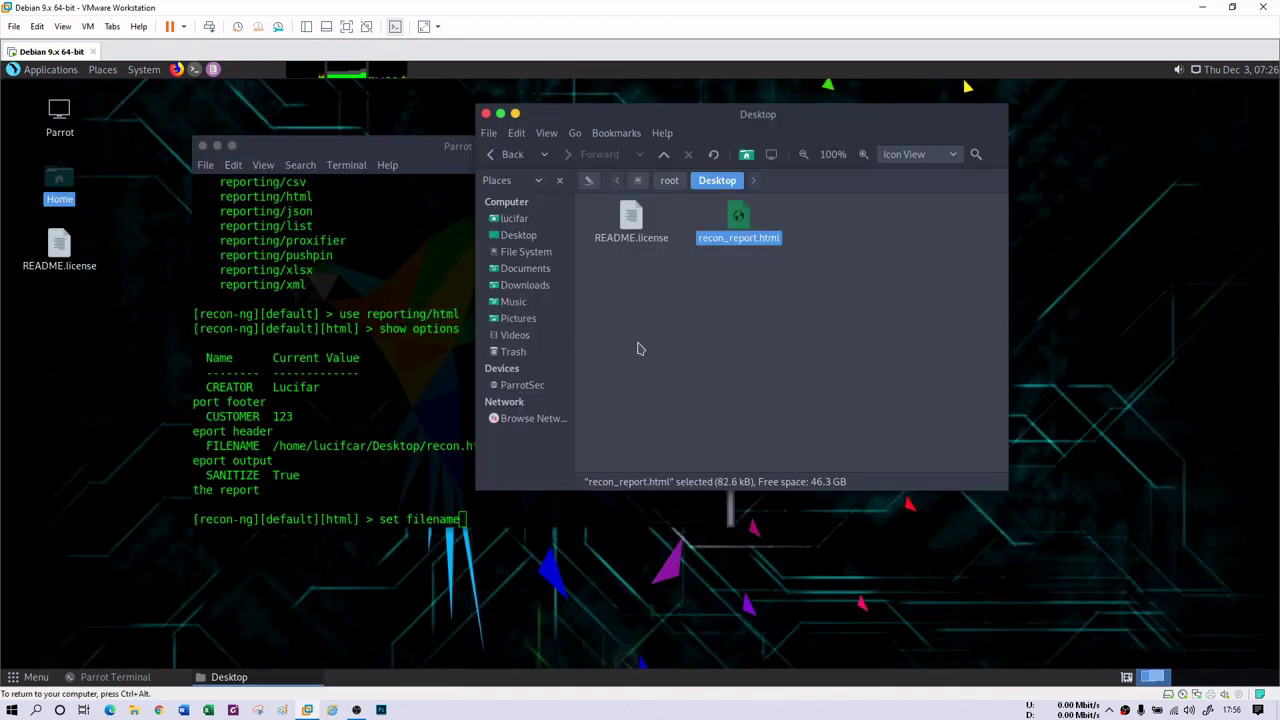
click(486, 114)
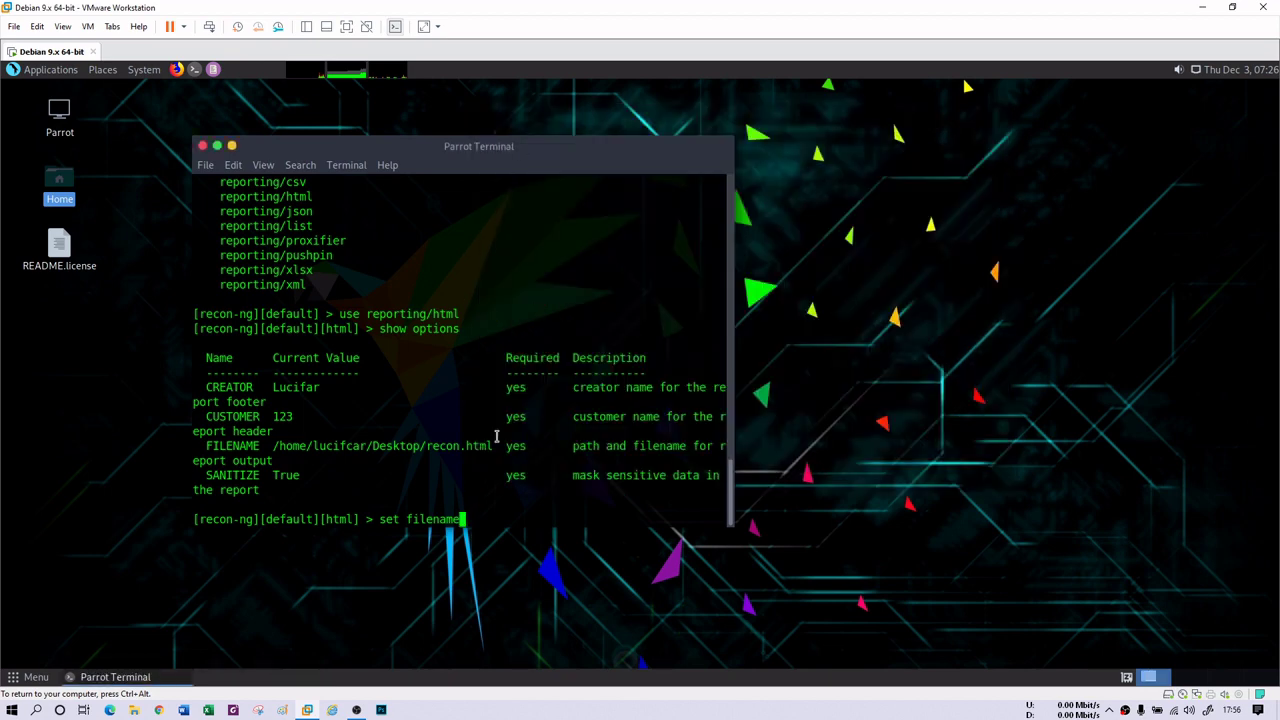
Discard the unfinished set filename command, exit the html module to the default workspace prompt, and clear the terminal.
key(BackSpace)
key(BackSpace)
key(BackSpace)
key(BackSpace)
key(BackSpace)
key(BackSpace)
key(BackSpace)
key(BackSpace)
key(BackSpace)
key(BackSpace)
key(BackSpace)
key(BackSpace)
text(back)
key(Return)
text(clear)
key(Return)
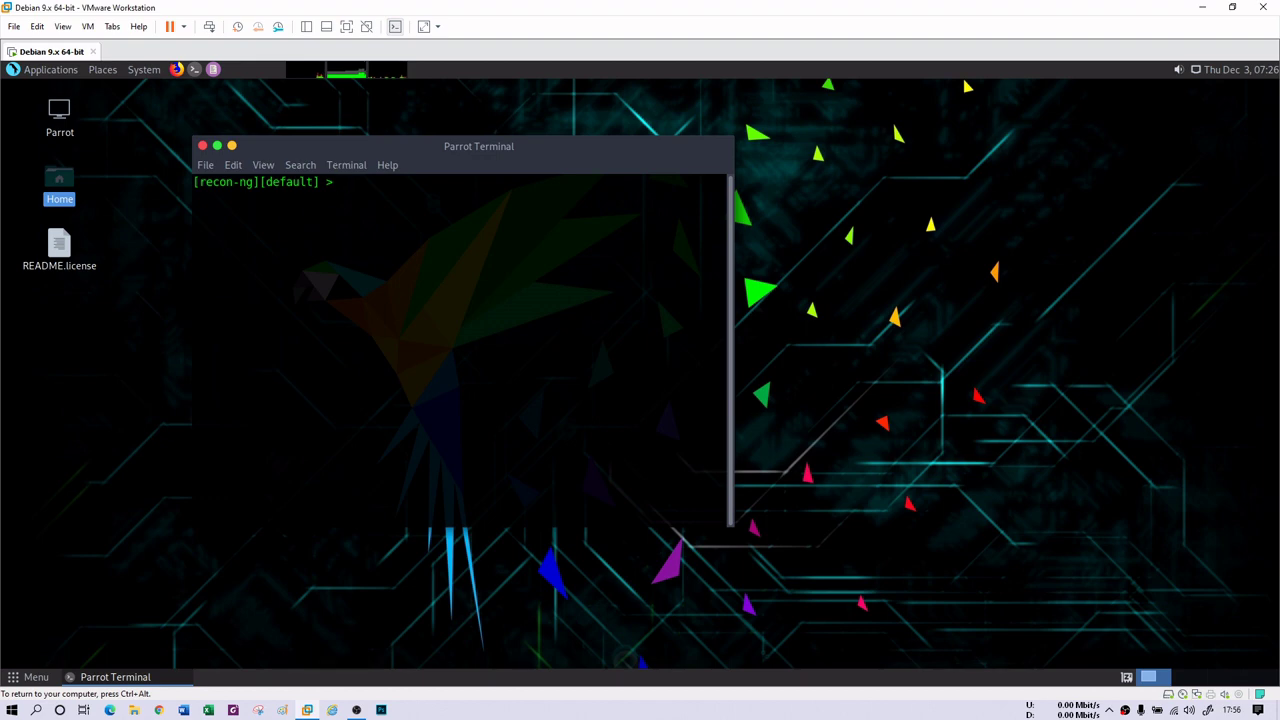
List the available modules and load recon/profiles-profiles/profiler in a cleared terminal.
text(show modil)
key(BackSpace)
key(BackSpace)
text(ules)
key(Return)
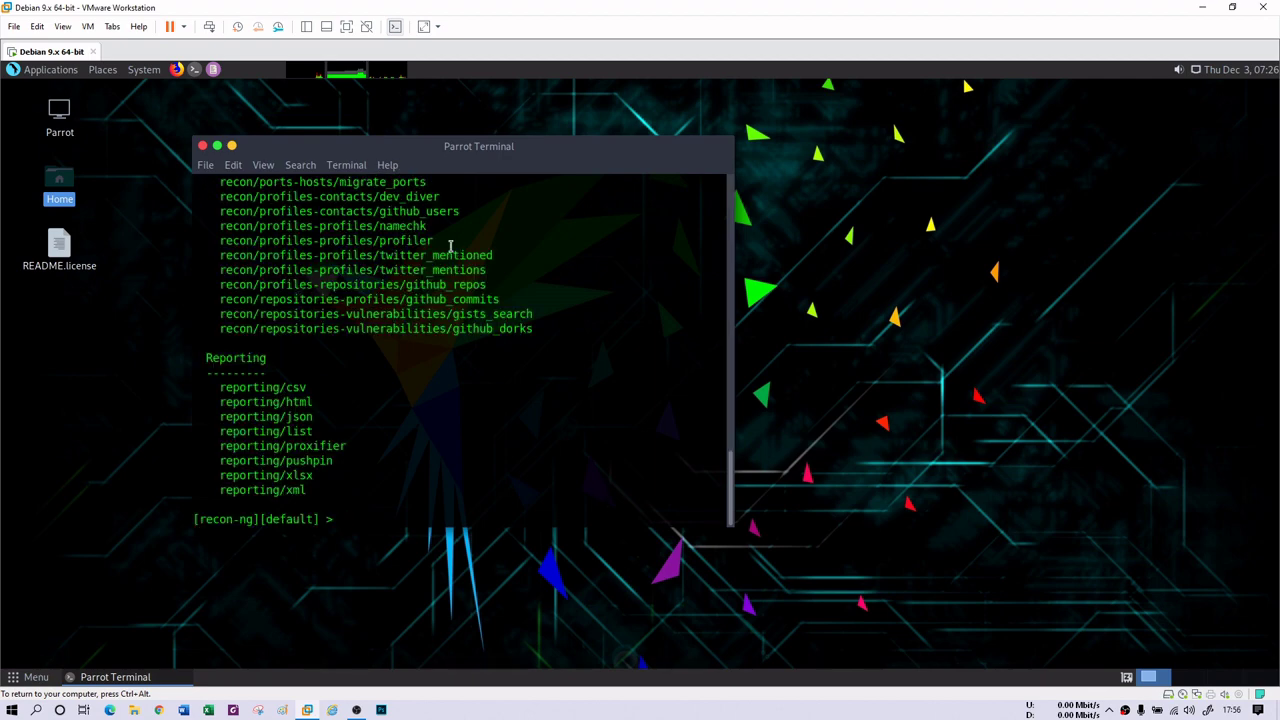
drag(435, 241, 219, 240)
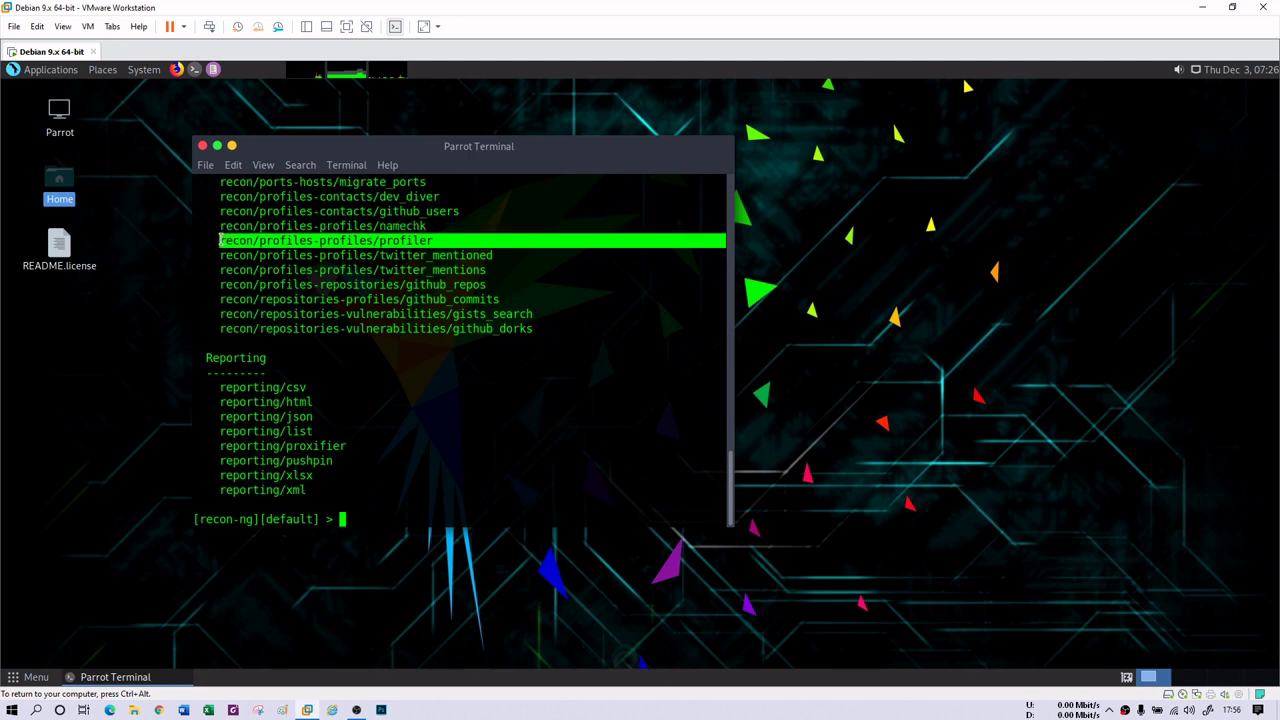
text(clear)
key(Return)
text(use)
text(recon/profiles-profiles/profiler)
key(Return)
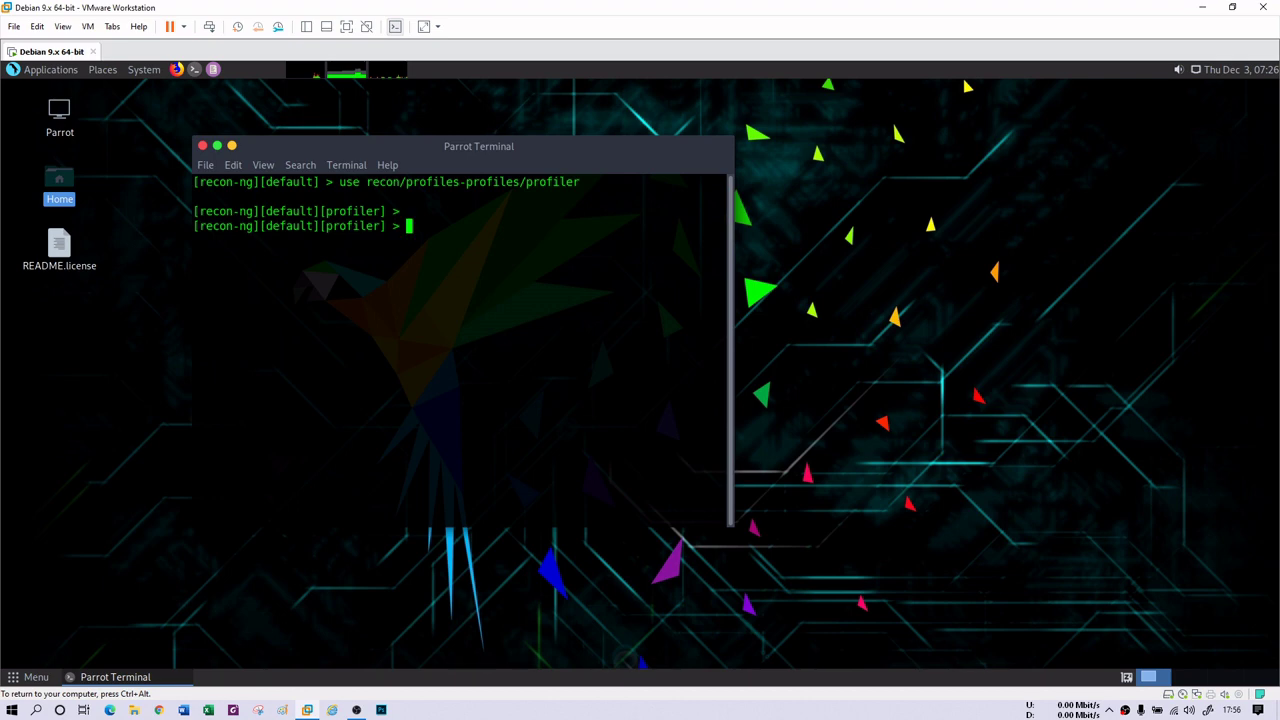
Show the profiler module's options and set its SOURCE option to citadel.
text(show options)
key(Return)
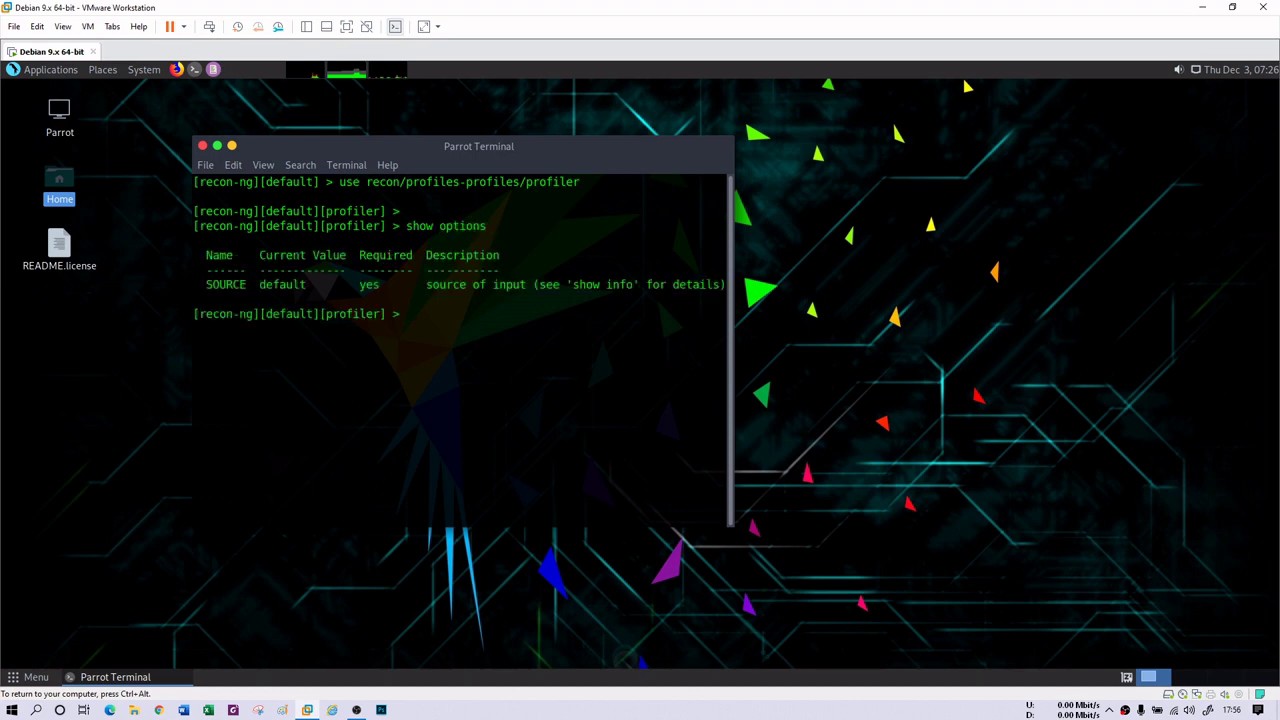
text(set citadel)
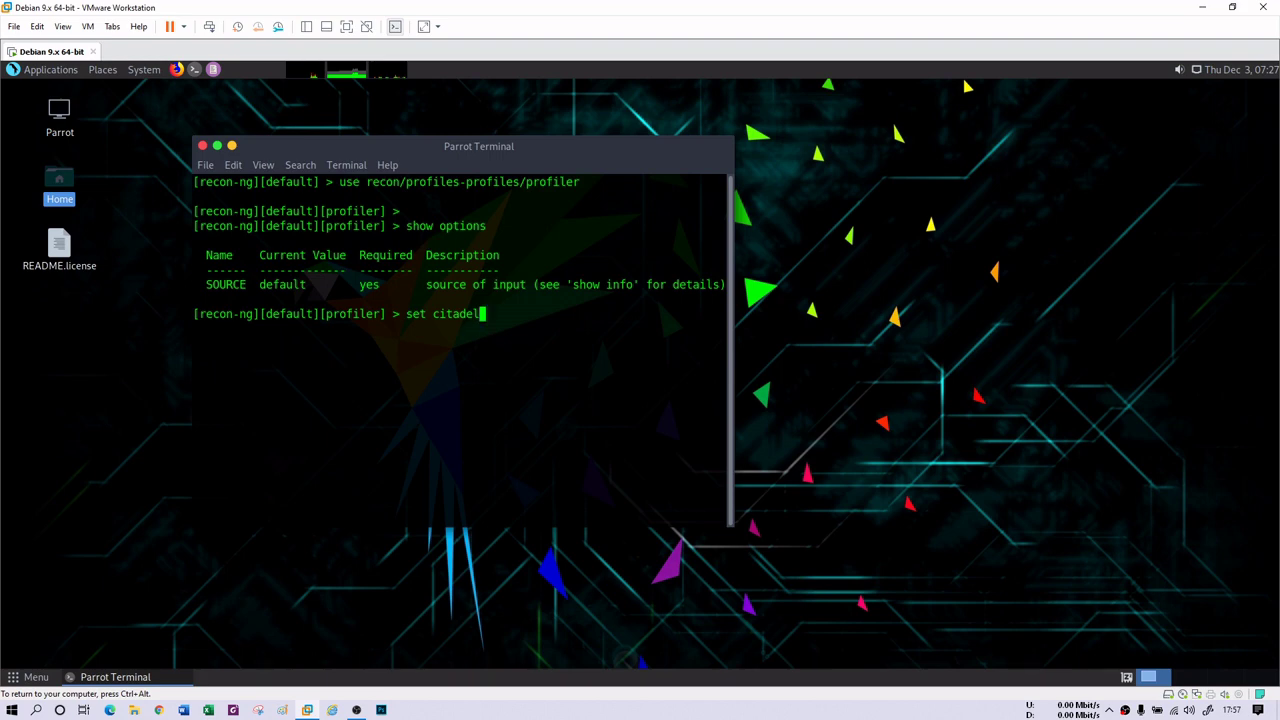
key(ctrl+Left)
key(ctrl+Left)
key(Right)
key(Right)
key(Right)
key(Right)
text(source)
key(Return)
Run the profiler module against citadel and interrupt the scan partway through the site checks.
text(run)
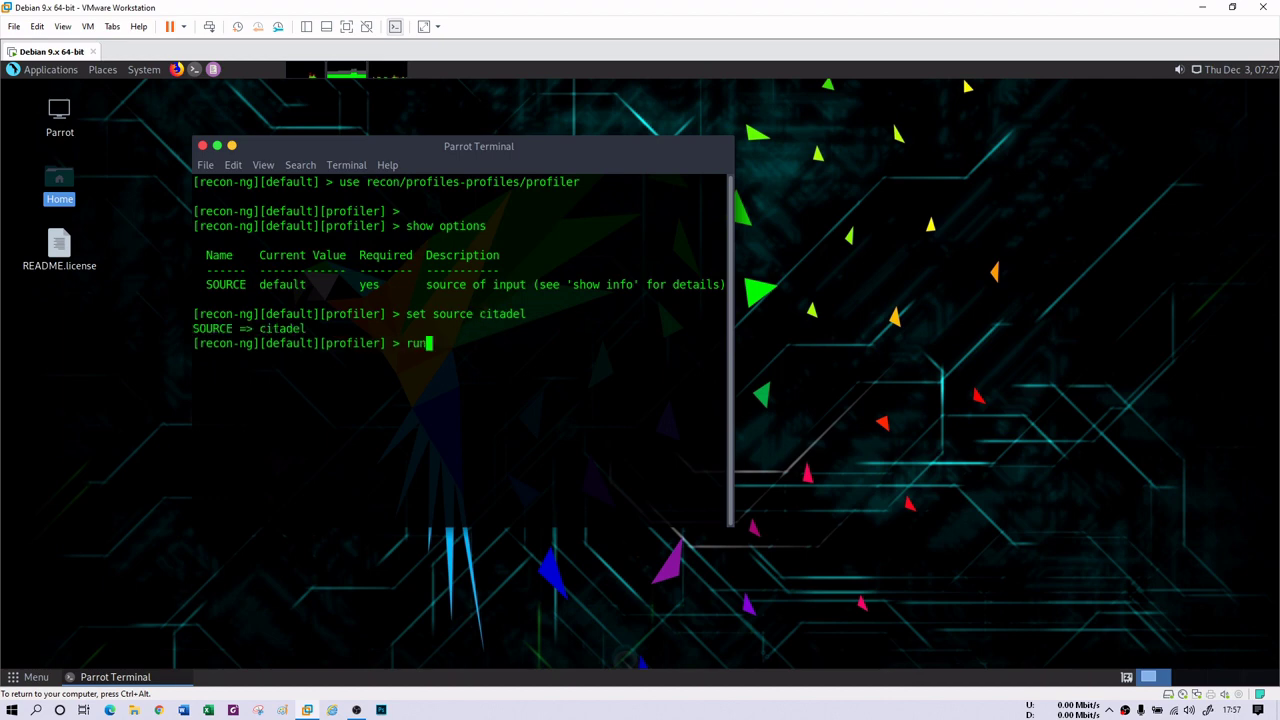
key(Return)
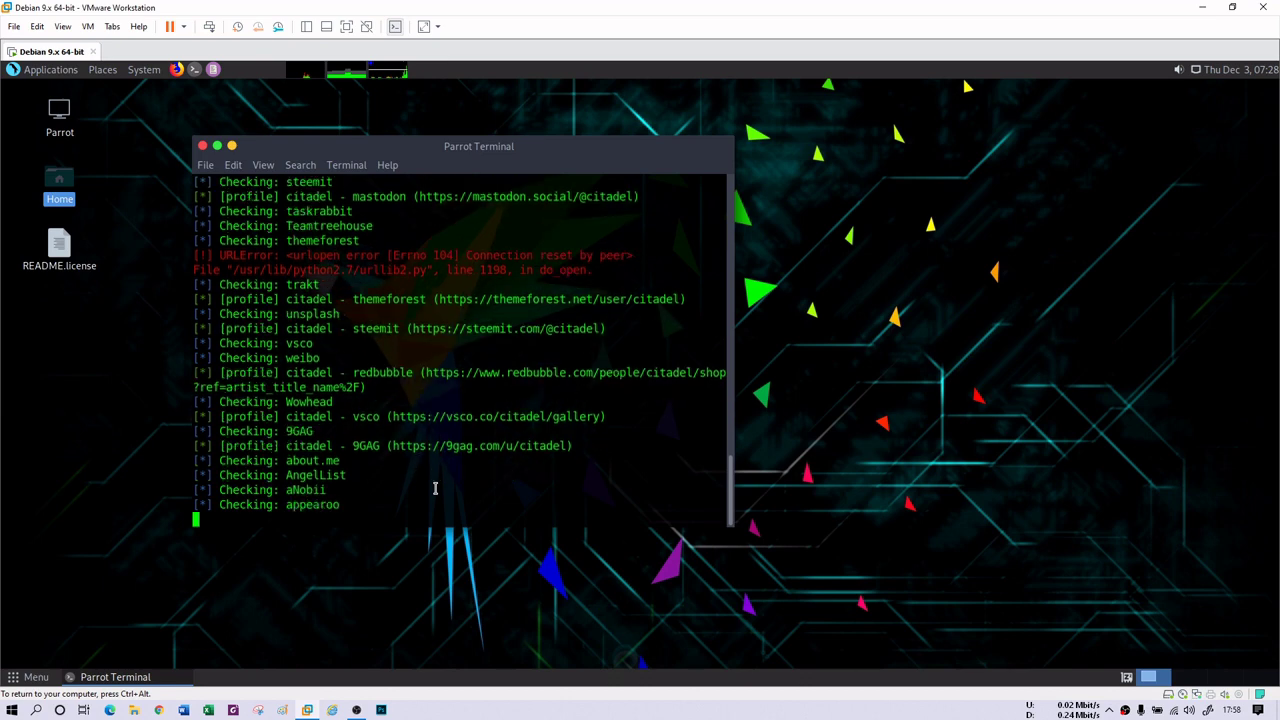
key(ctrl+c)
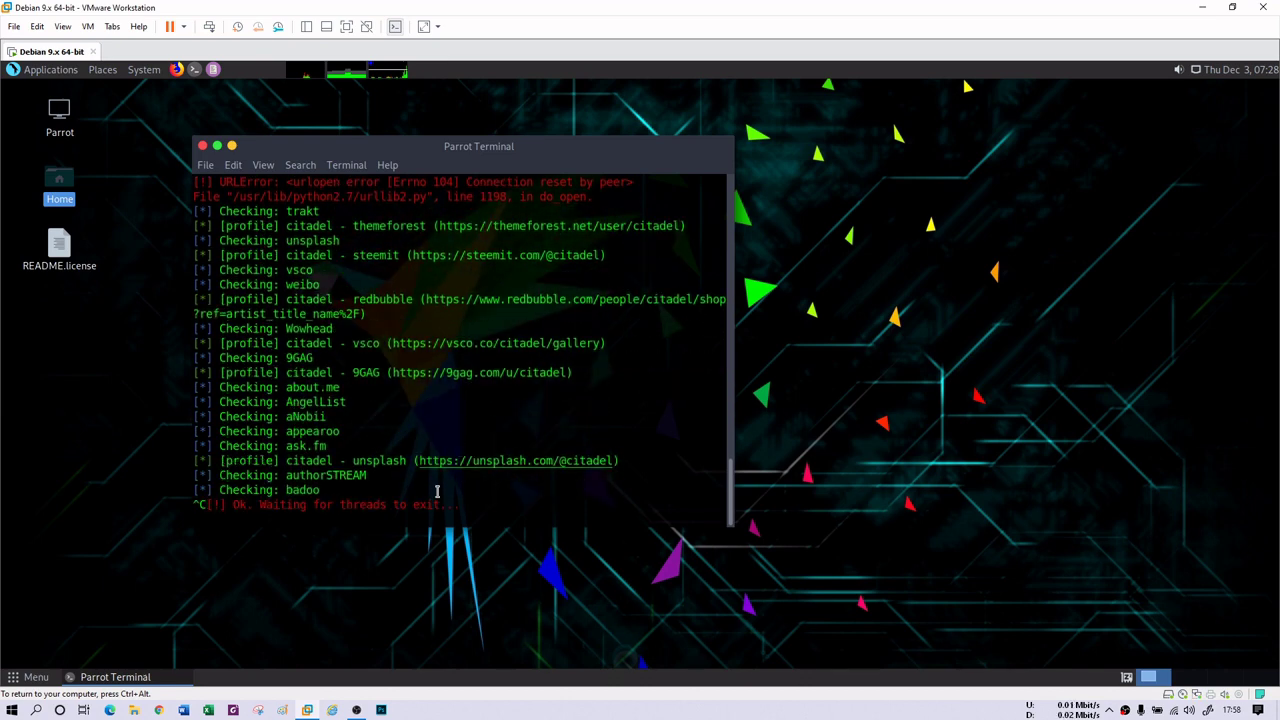